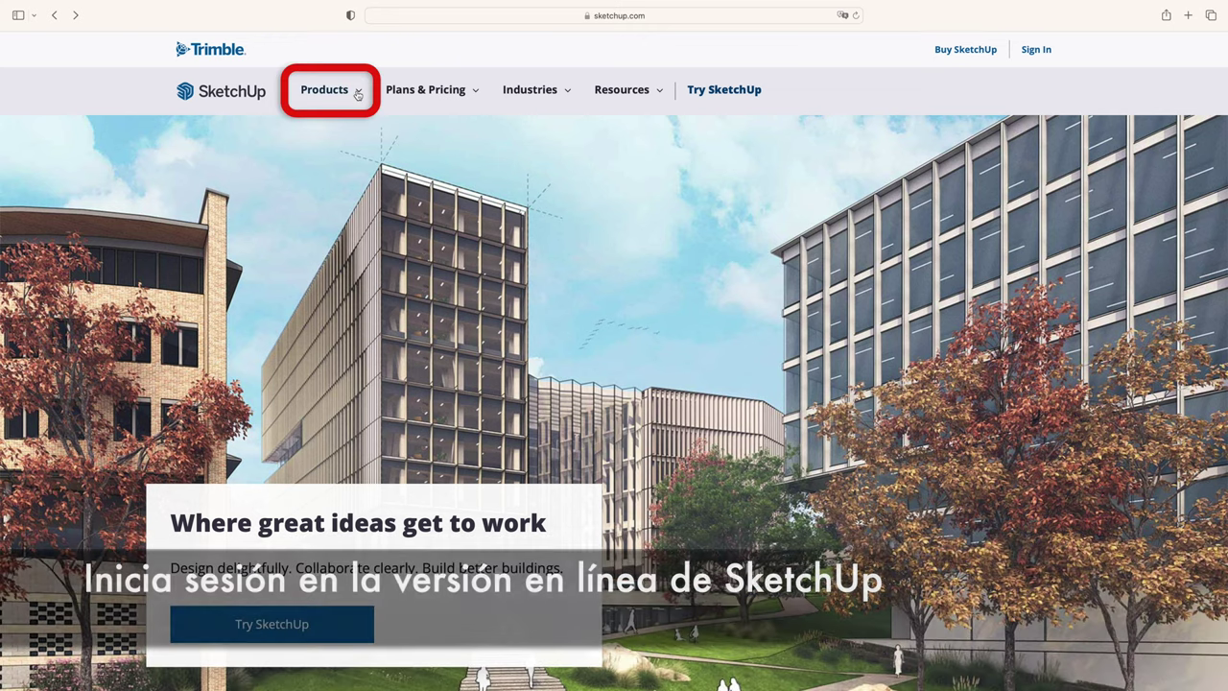
Go to SketchUp for Web and sign in with the saved Trimble ID username and password
{"action": "left_click", "coordinate": [358, 94]}
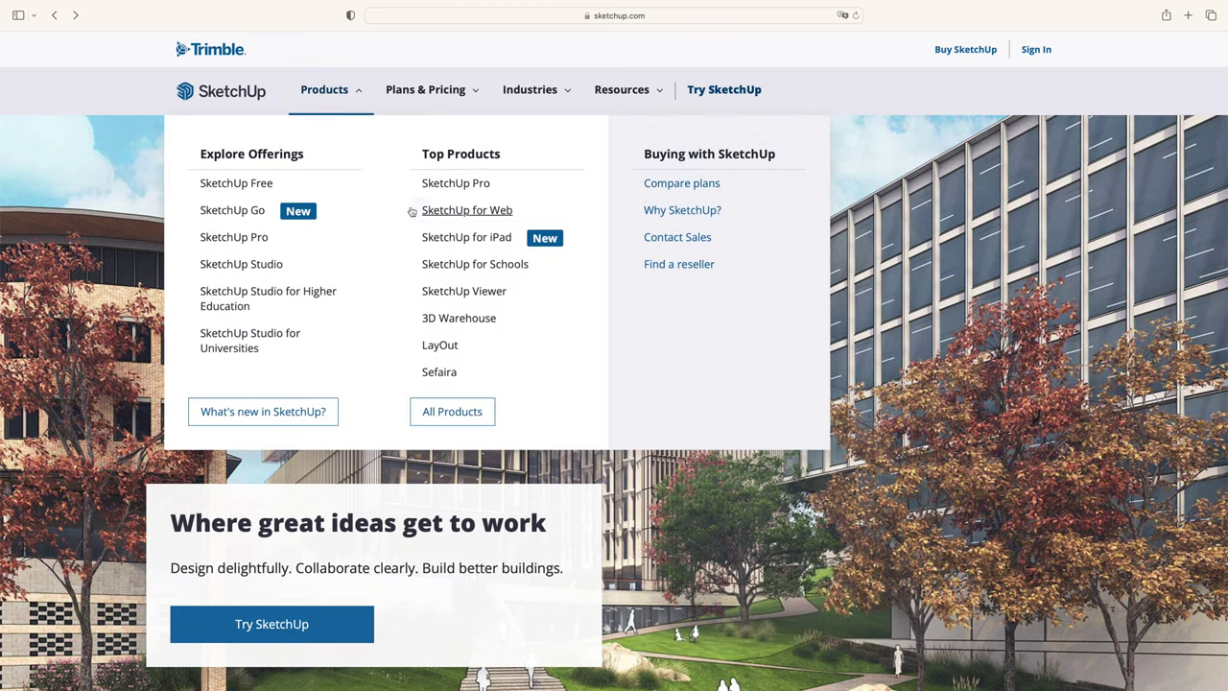
{"action": "left_click", "coordinate": [416, 217]}
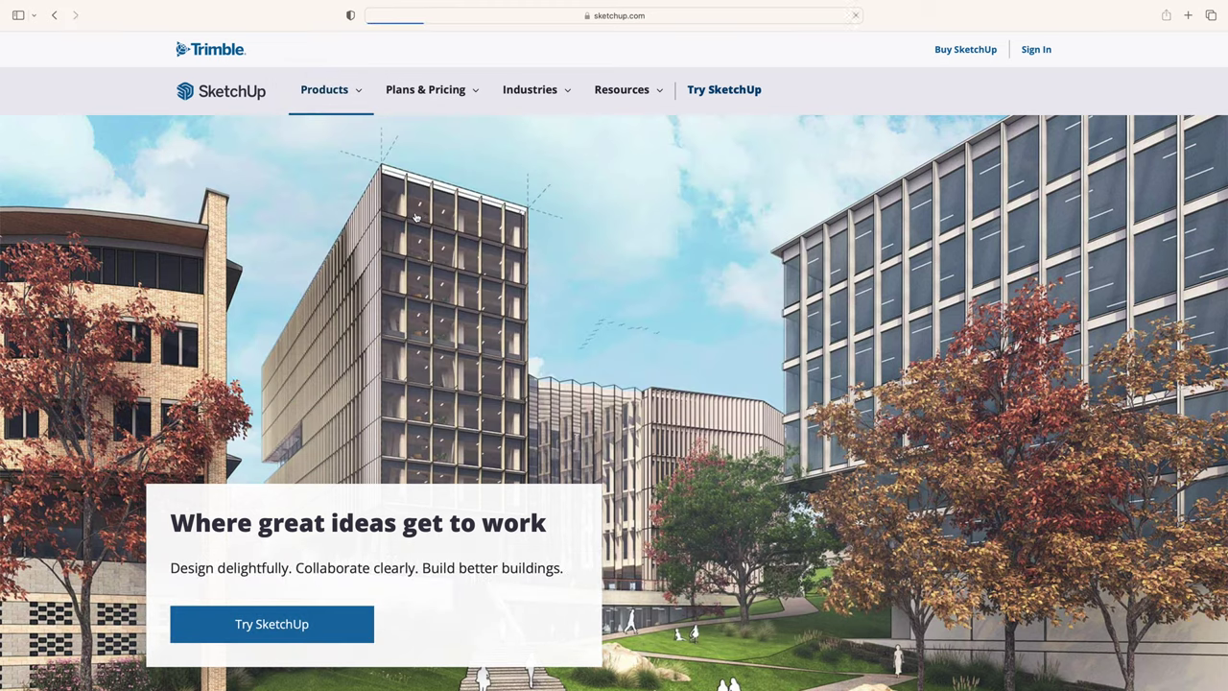
{"action": "left_click", "coordinate": [729, 419]}
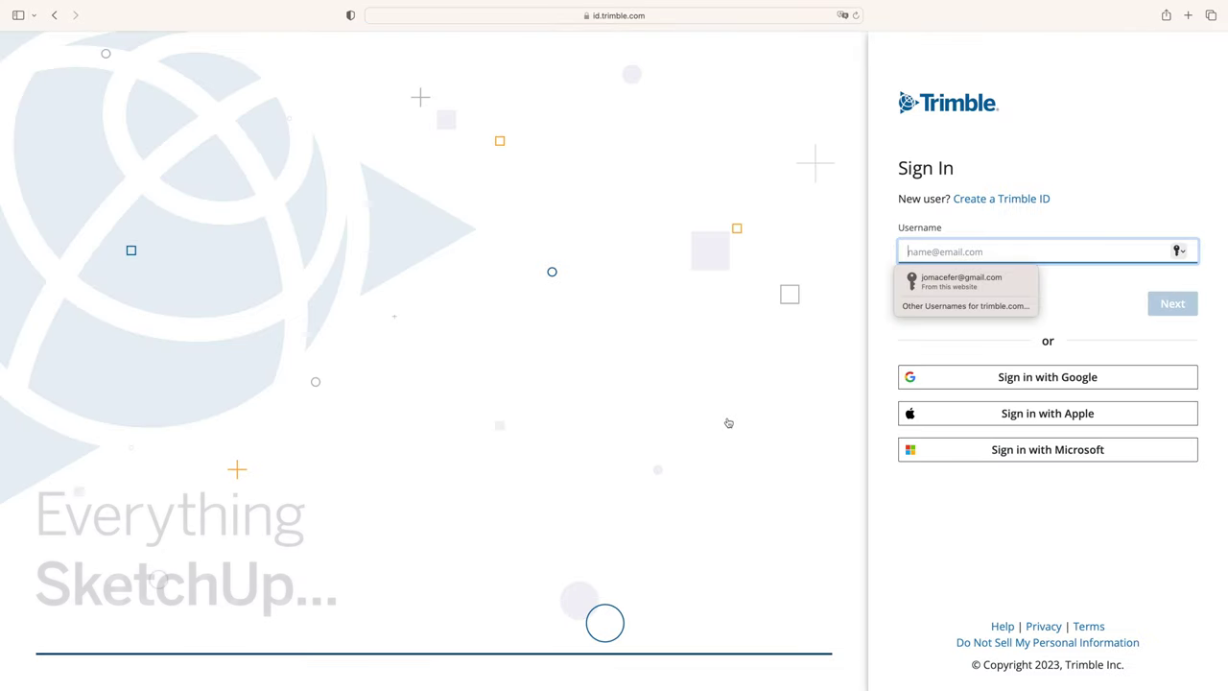
{"action": "left_click", "coordinate": [902, 284]}
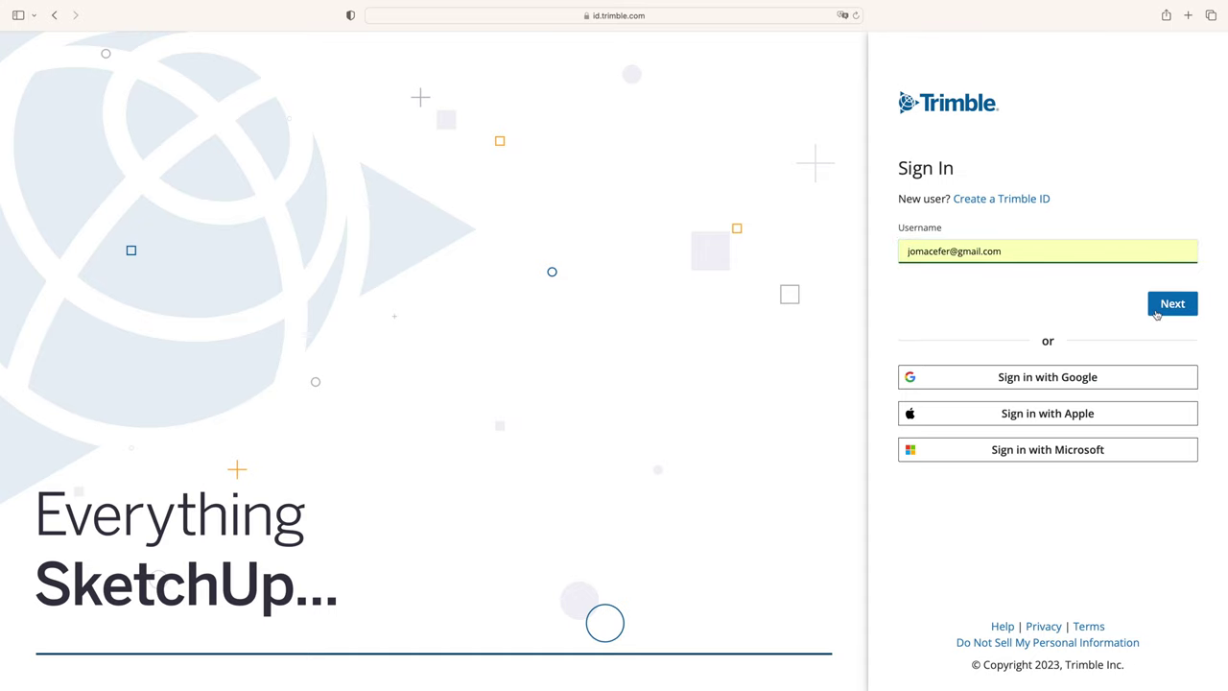
{"action": "left_click", "coordinate": [1155, 309]}
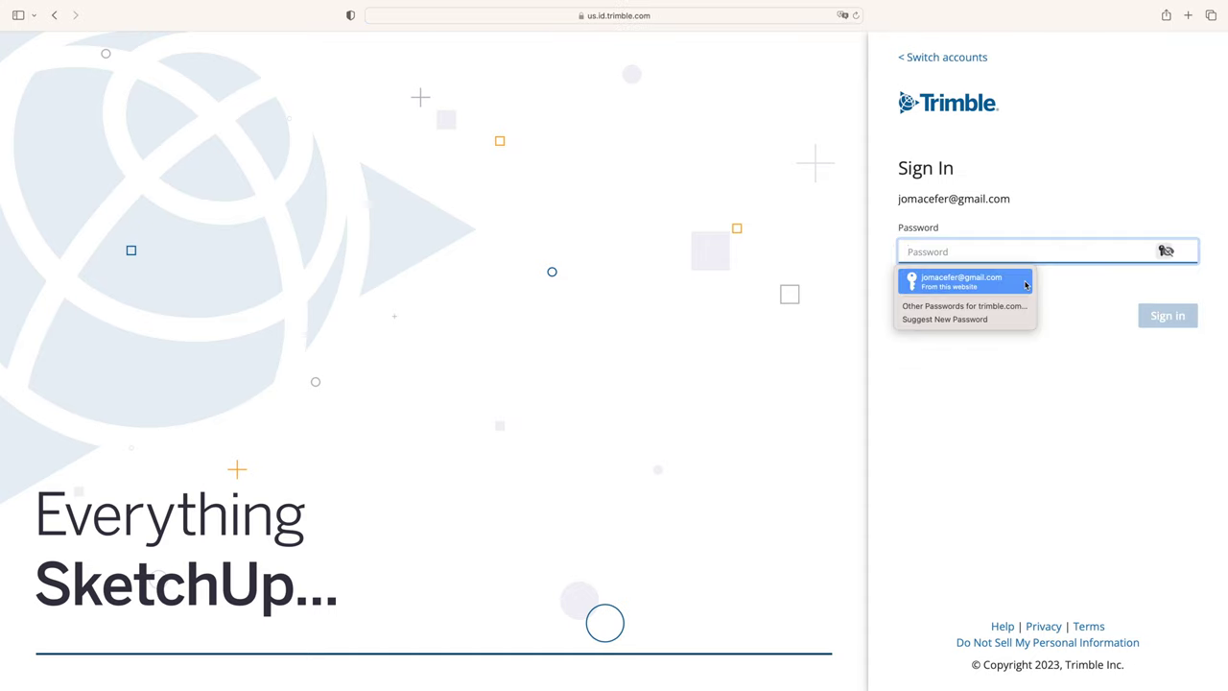
{"action": "left_click", "coordinate": [1025, 283]}
{"action": "left_click", "coordinate": [1142, 321]}
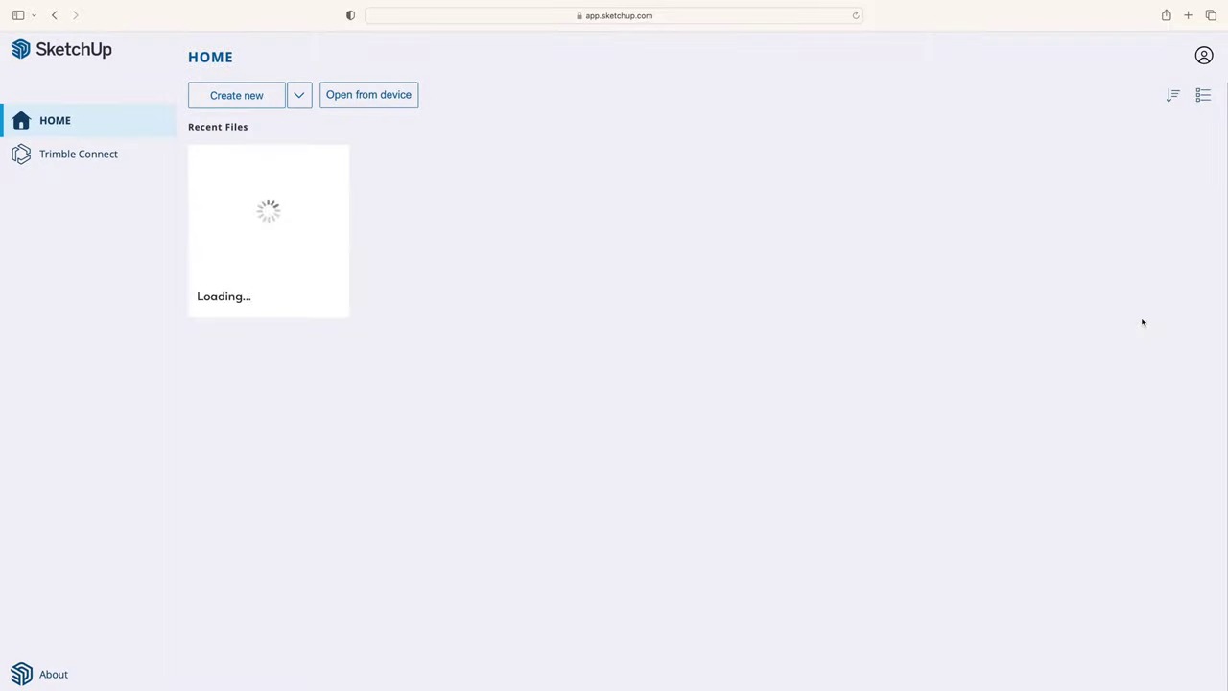
Create a new blank model and confirm in App Settings that the default template is Decimal - Millimeters
{"action": "left_click", "coordinate": [279, 109]}
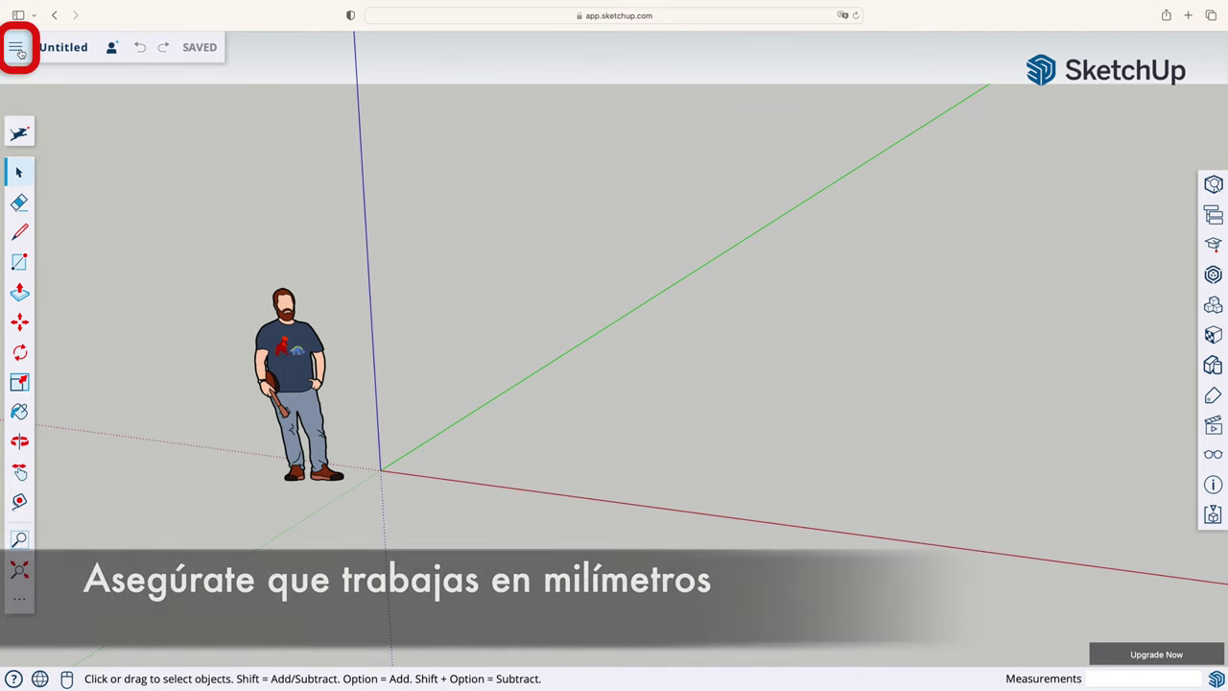
{"action": "left_click", "coordinate": [18, 50]}
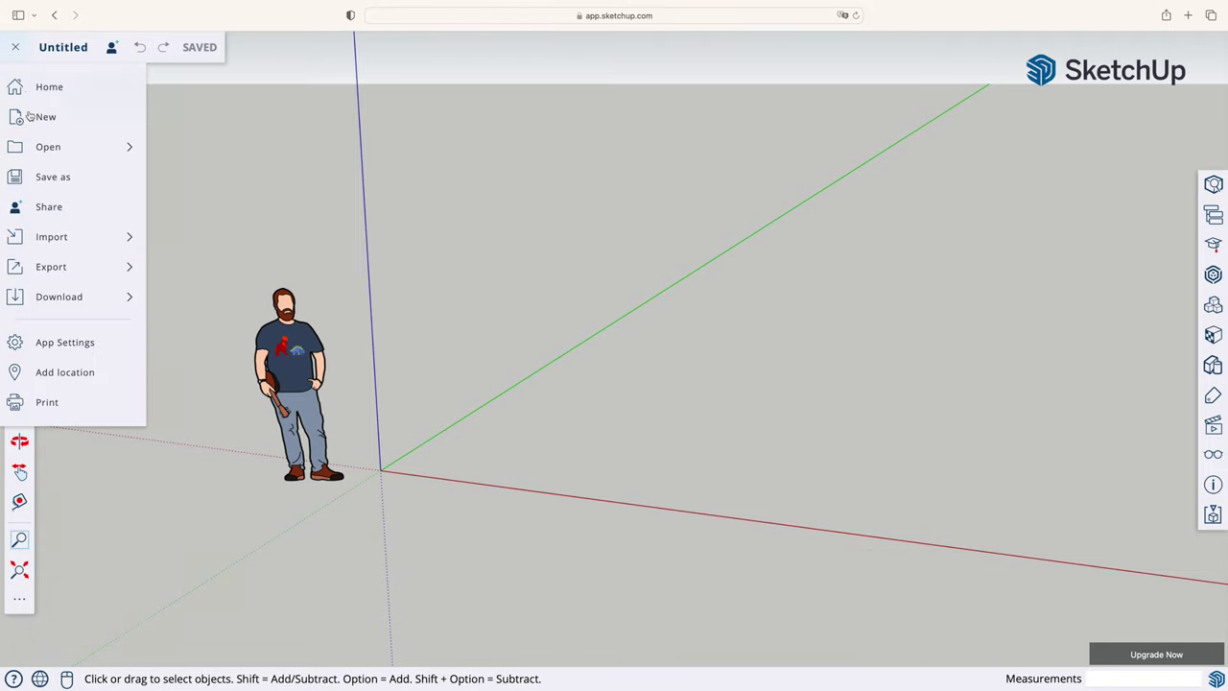
{"action": "left_click", "coordinate": [104, 347]}
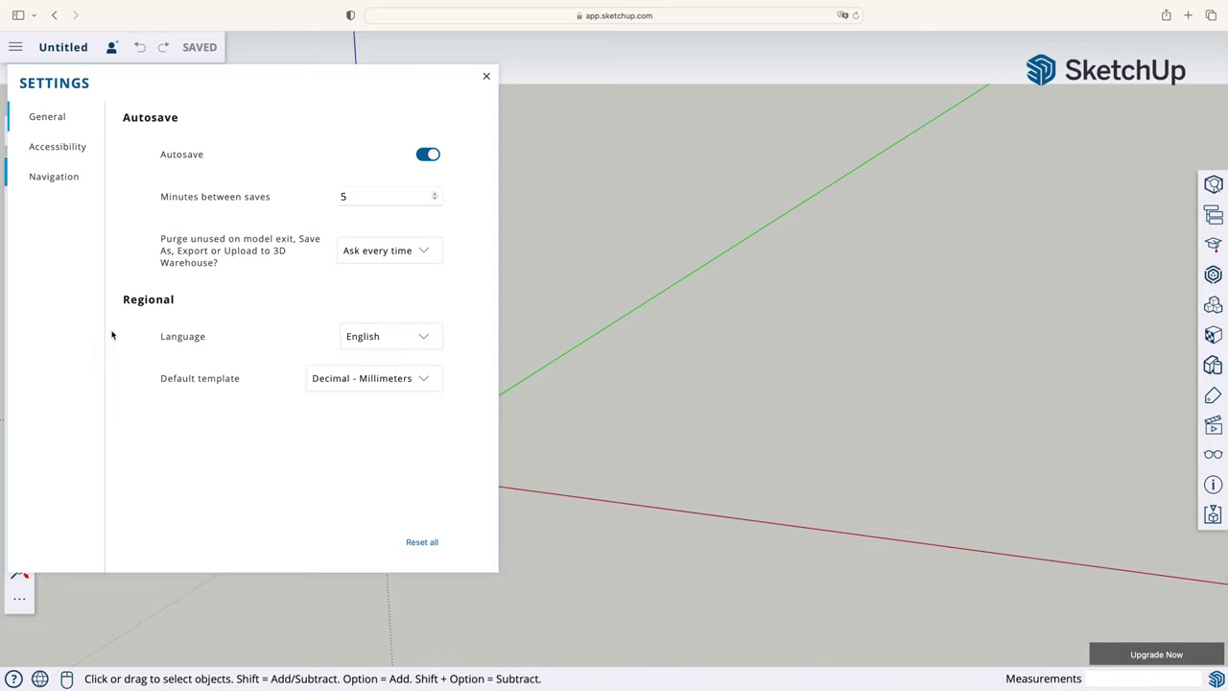
{"action": "left_click", "coordinate": [487, 78]}
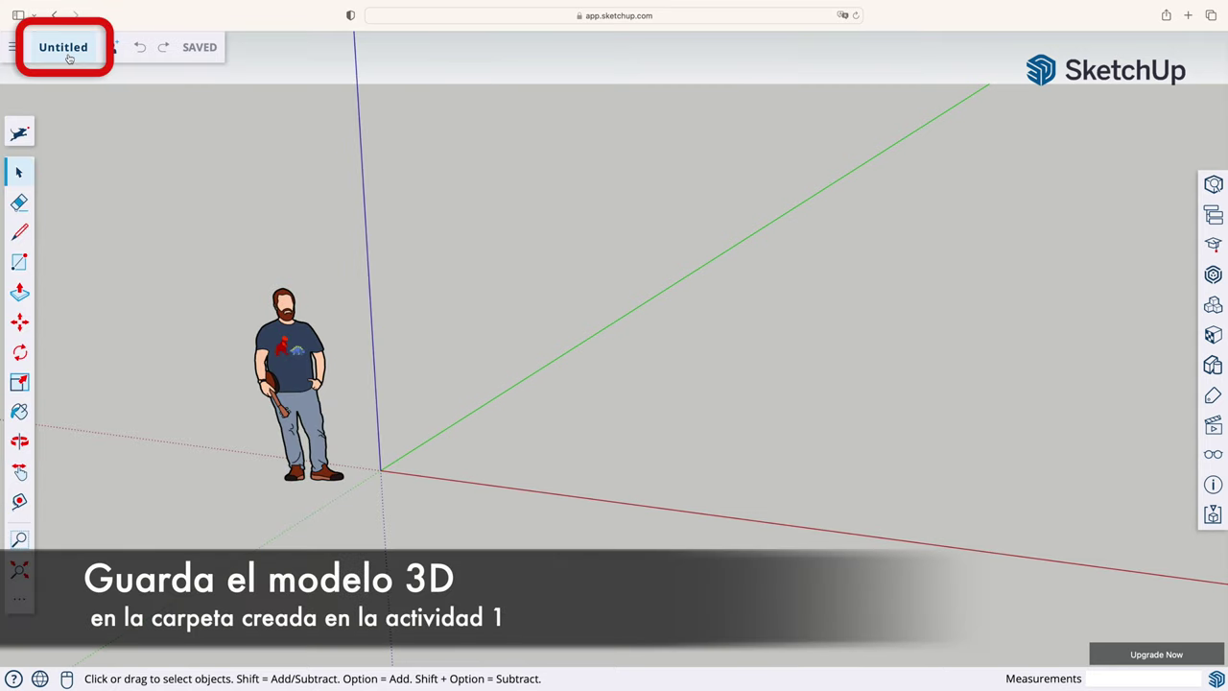
Save the untitled model as 'Activity 2' in the SketchUp > First Steps folder
{"action": "left_click", "coordinate": [69, 59]}
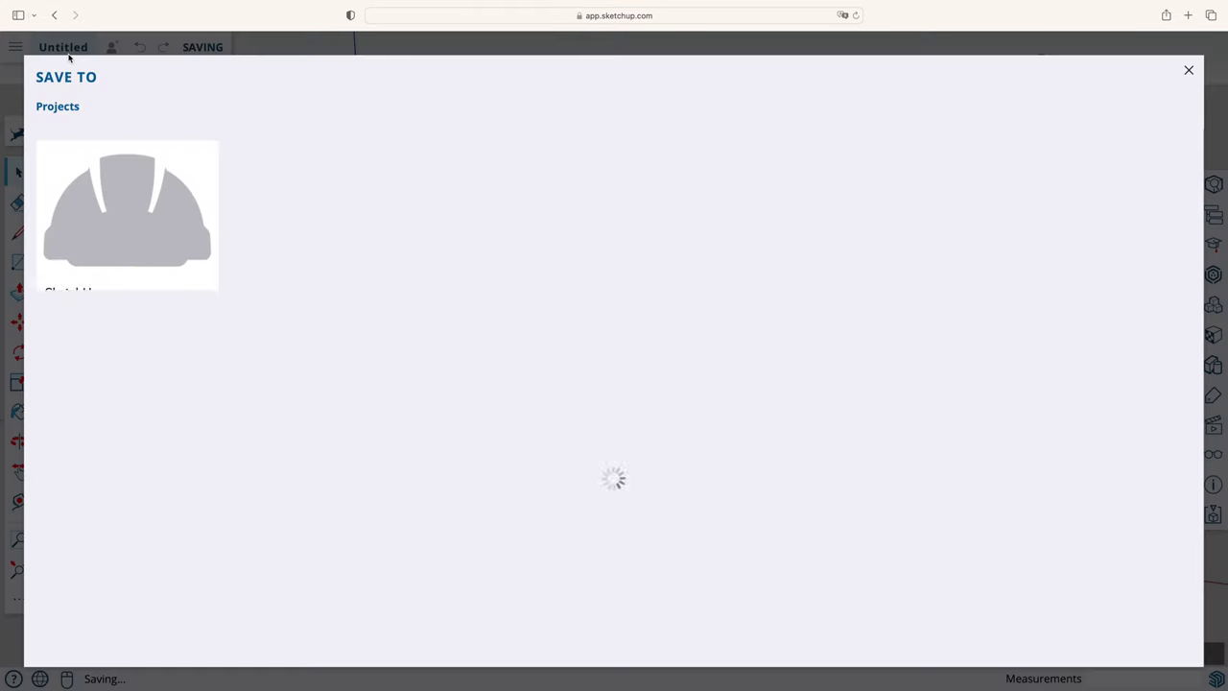
{"action": "left_click", "coordinate": [120, 245]}
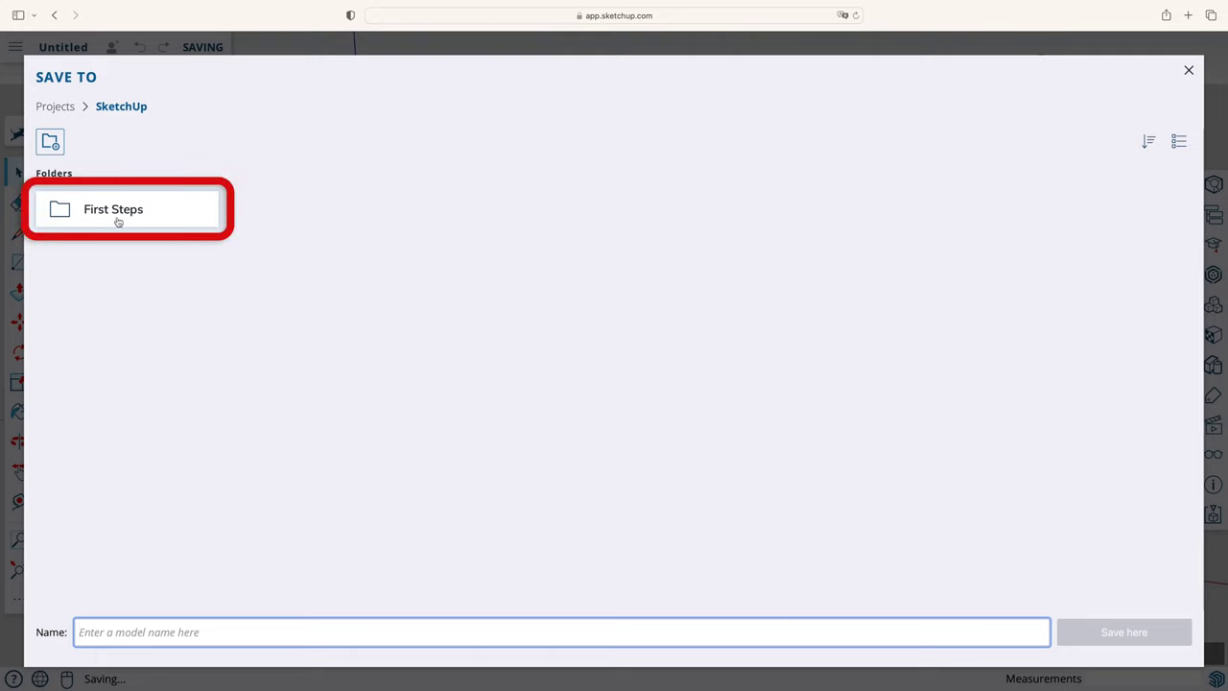
{"action": "left_click", "coordinate": [118, 221]}
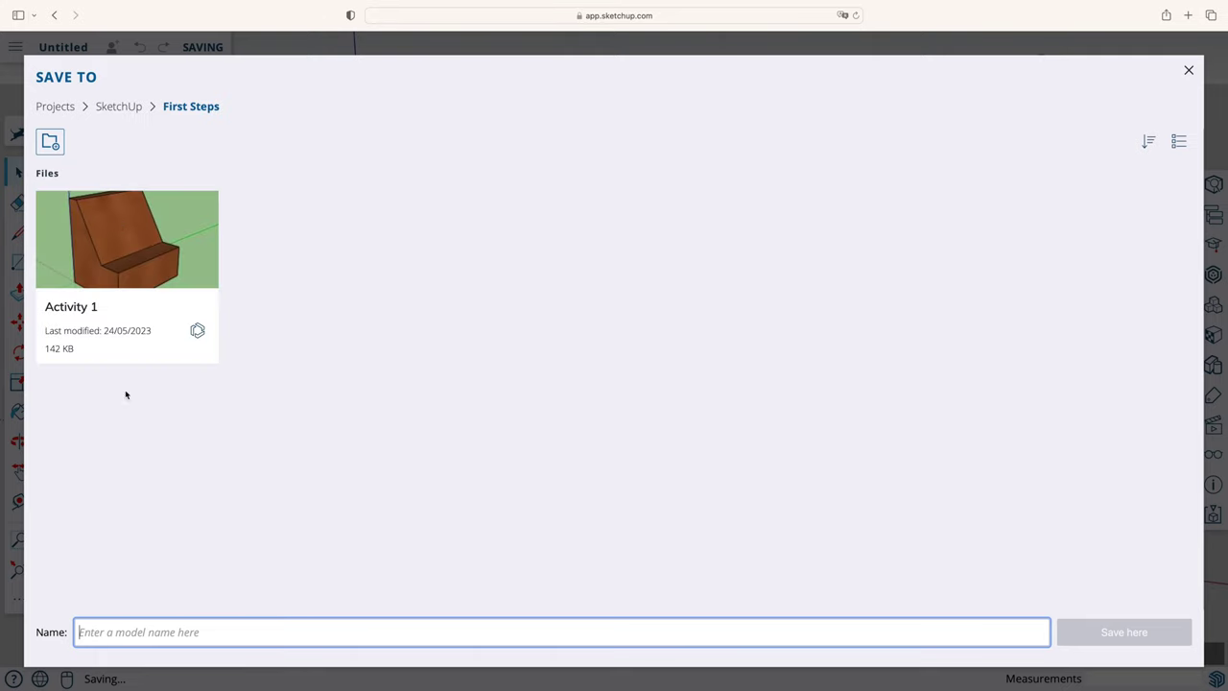
{"action": "type", "text": "Activity 2"}
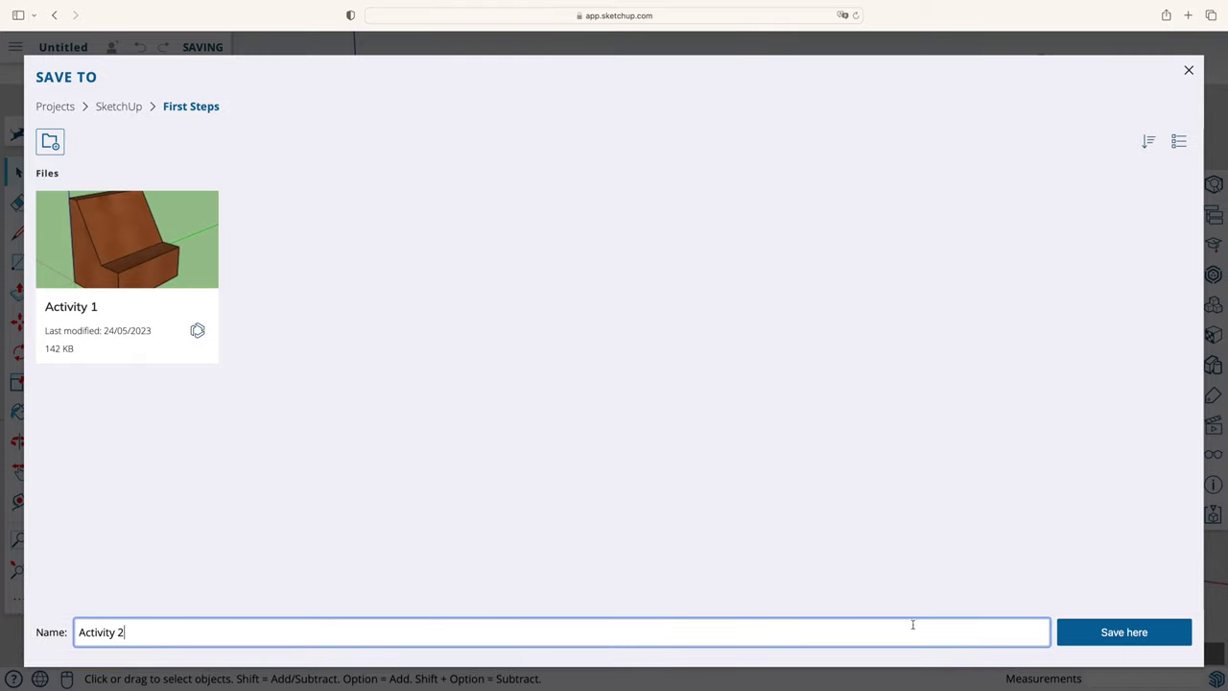
{"action": "left_click", "coordinate": [1069, 637]}
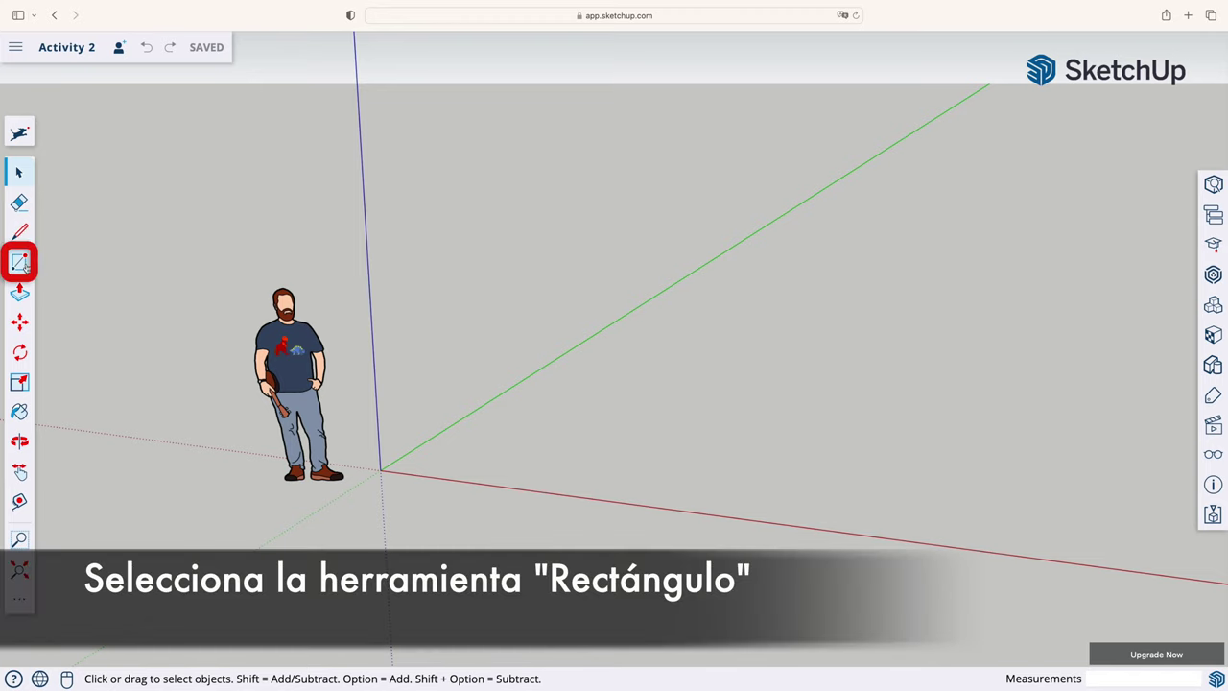
Draw an 80 × 100 mm rectangle starting at the axis origin
{"action": "left_click", "coordinate": [20, 263]}
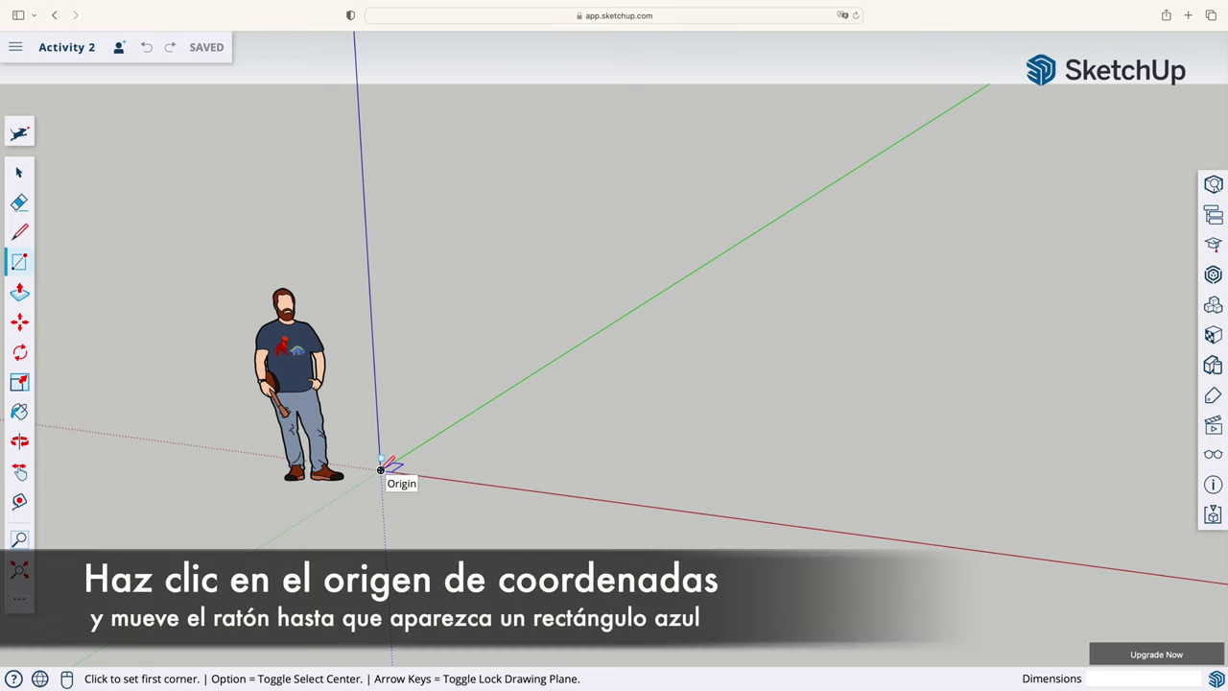
{"action": "left_click", "coordinate": [381, 470]}
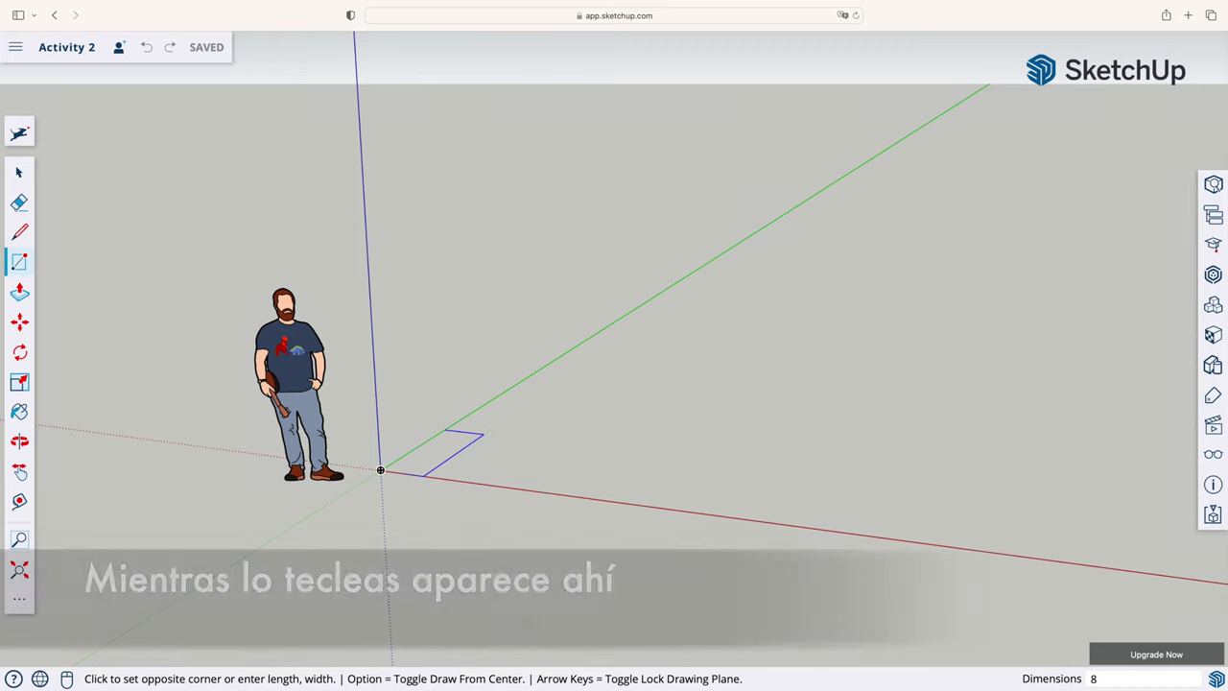
{"action": "type", "text": "80,1"}
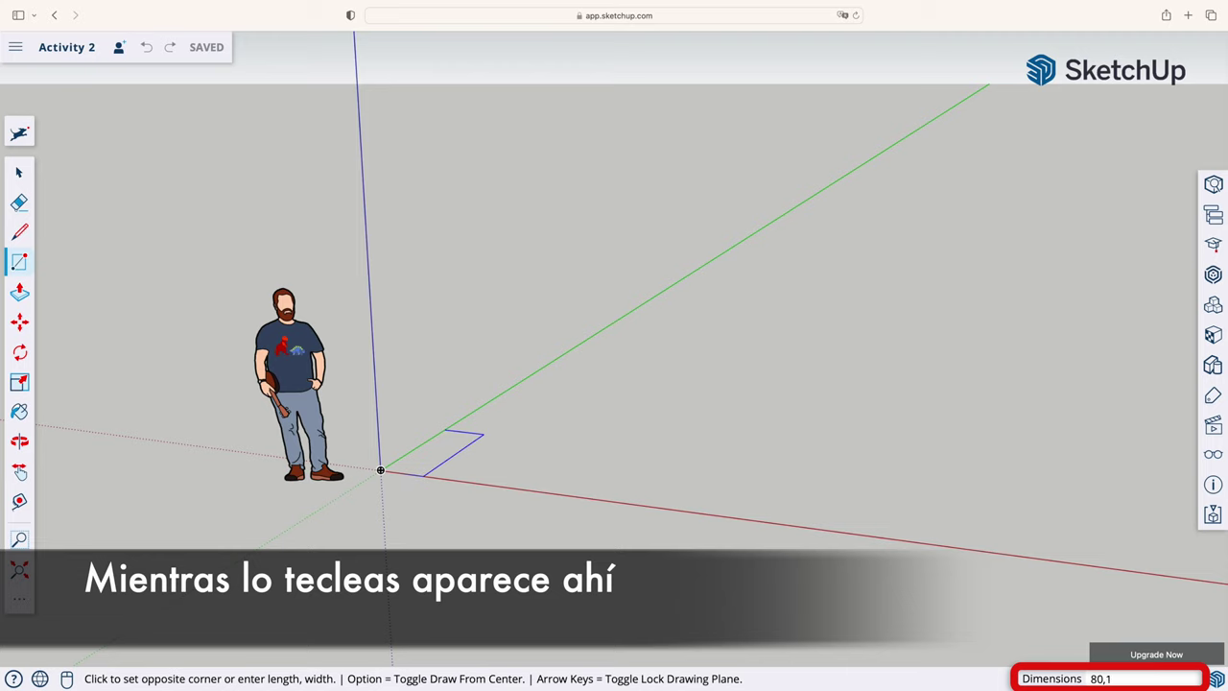
{"action": "type", "text": "00"}
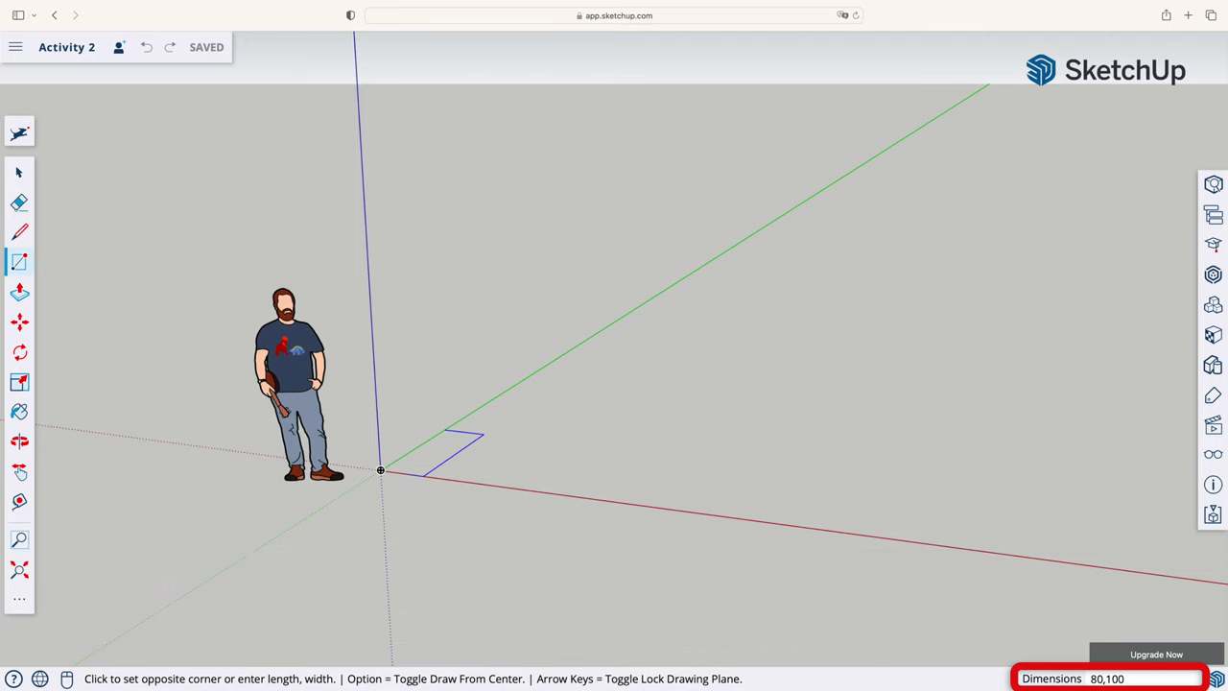
{"action": "key", "text": "Return"}
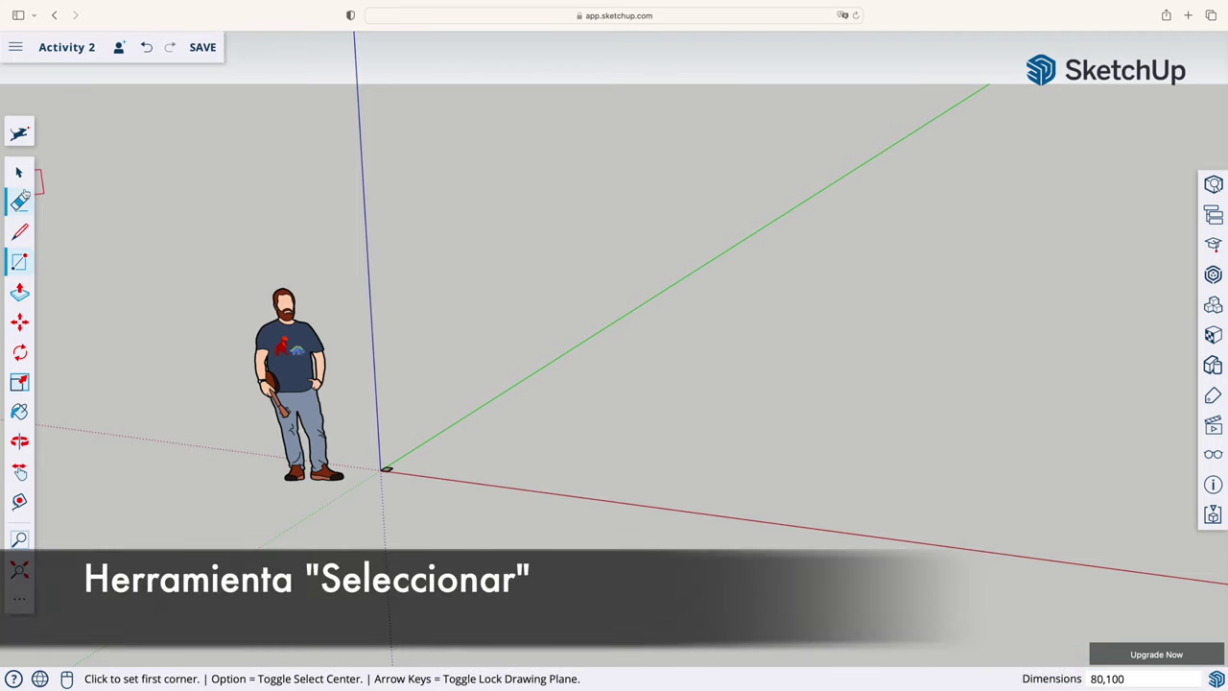
{"action": "left_click", "coordinate": [20, 181]}
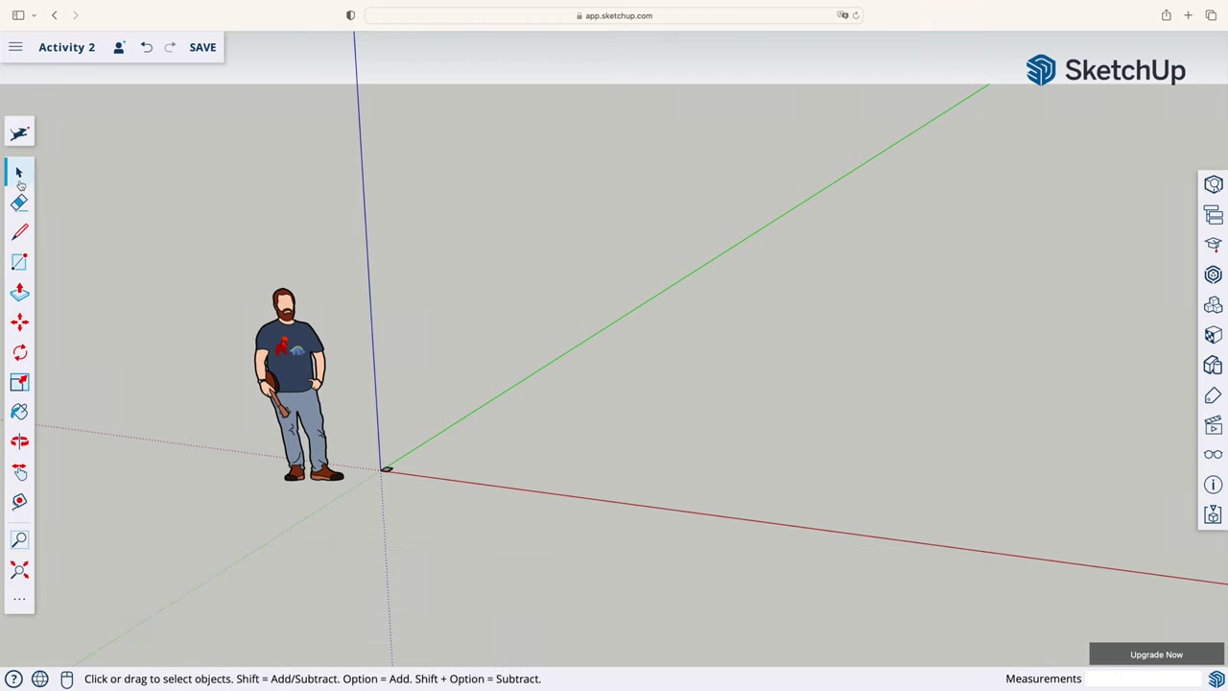
Zoom in on the small rectangle at the origin using Zoom Window and the mouse wheel
{"action": "left_click", "coordinate": [19, 599]}
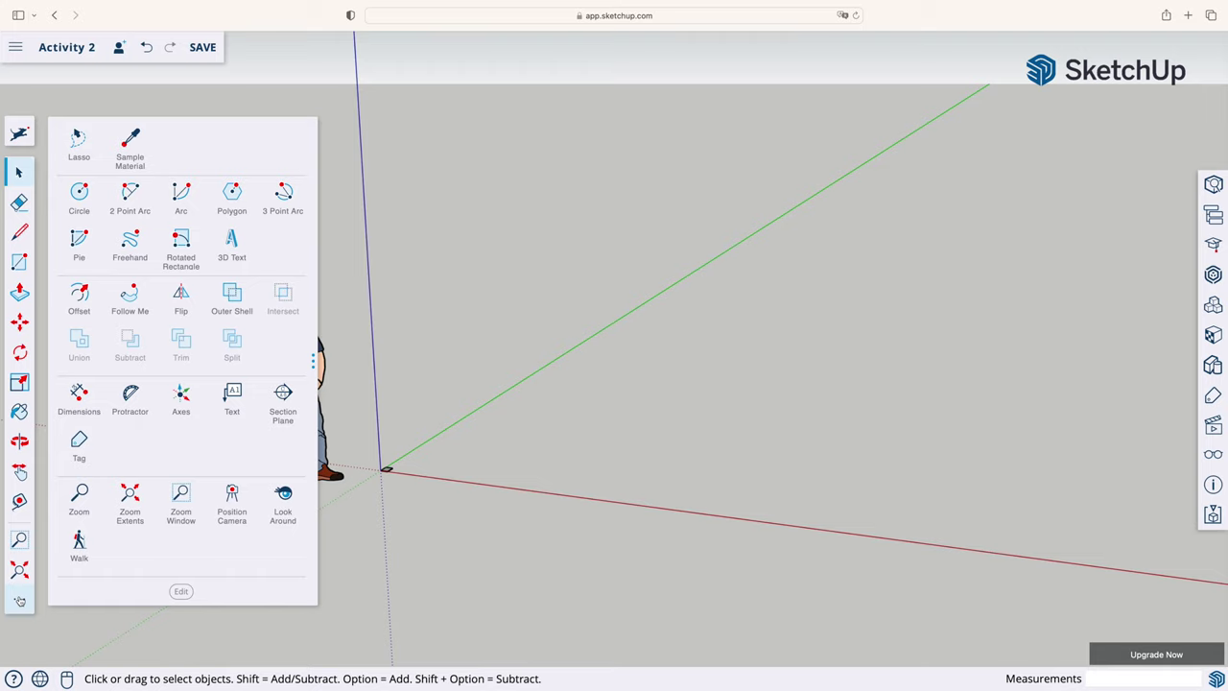
{"action": "left_click", "coordinate": [191, 506]}
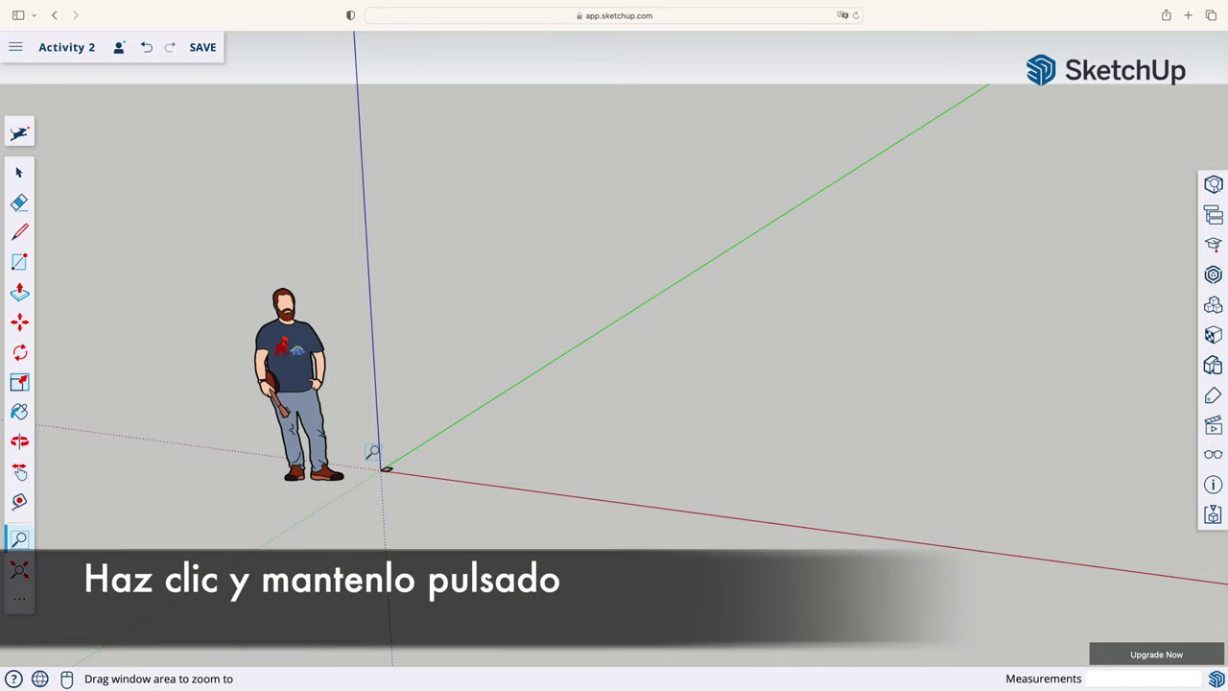
{"action": "left_click_drag", "start_coordinate": [373, 452], "coordinate": [406, 488]}
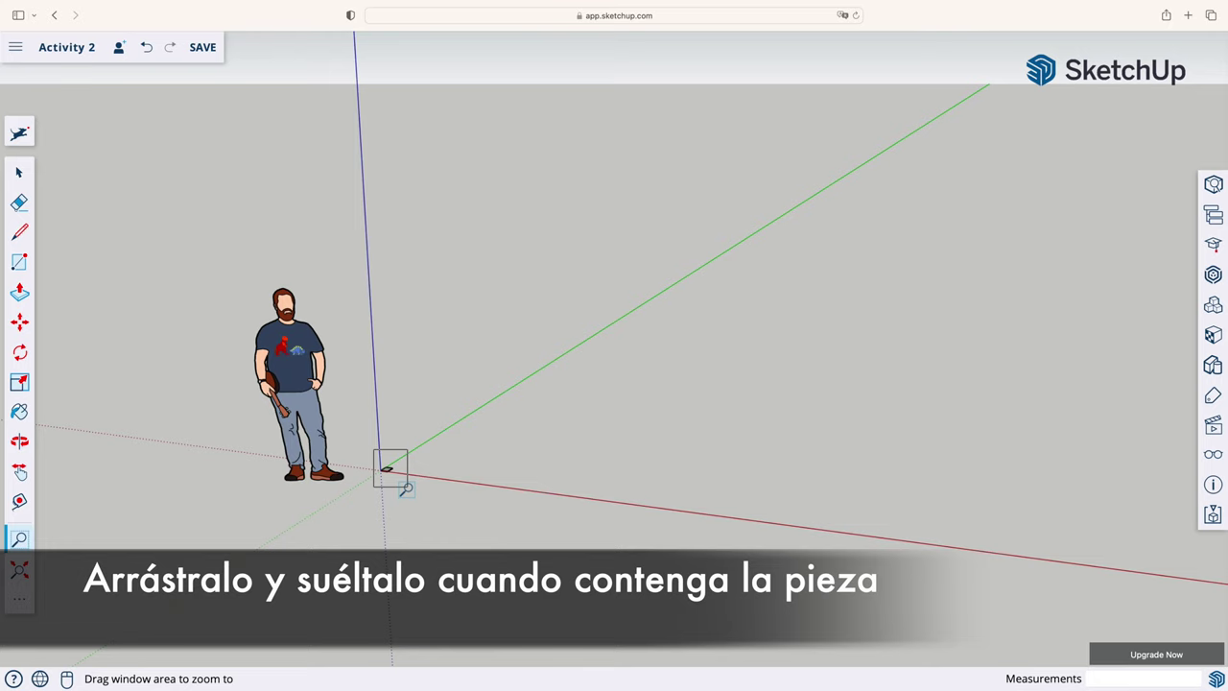
{"action": "left_click_drag", "start_coordinate": [405, 488], "coordinate": [406, 488]}
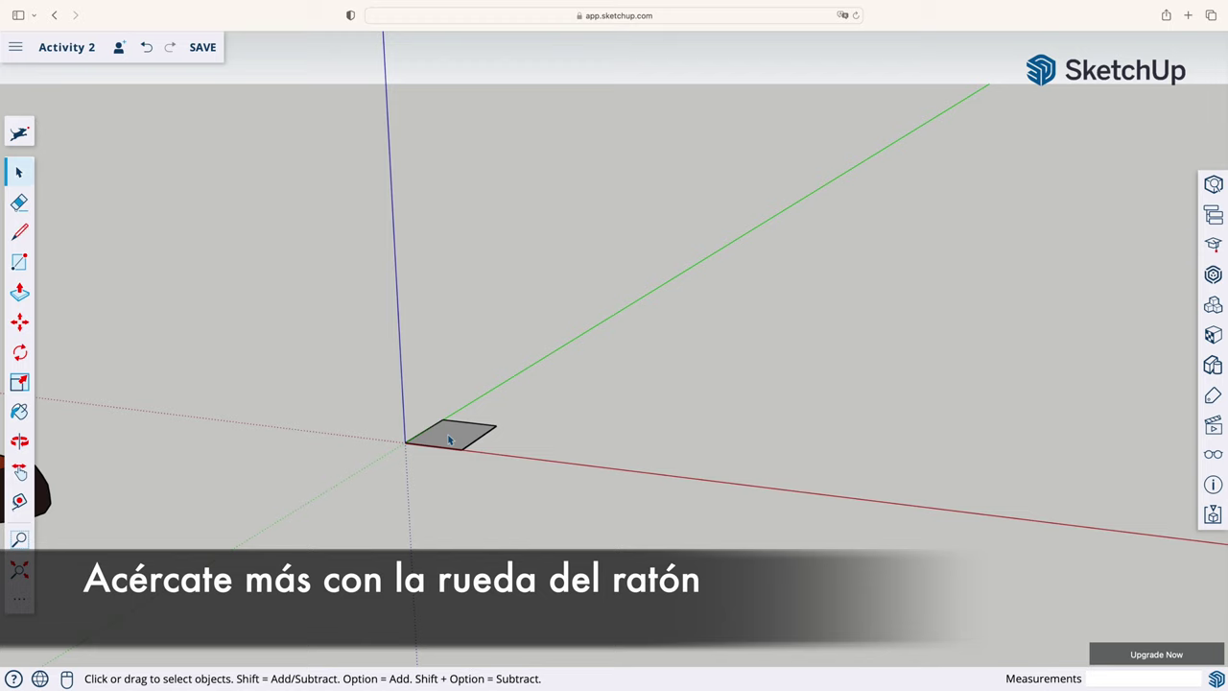
{"action": "scroll", "coordinate": [449, 439], "scroll_direction": "up", "scroll_amount": 2}
{"action": "scroll", "coordinate": [449, 439], "scroll_direction": "up", "scroll_amount": 2}
{"action": "scroll", "coordinate": [449, 440], "scroll_direction": "up", "scroll_amount": 3}
{"action": "scroll", "coordinate": [449, 439], "scroll_direction": "up", "scroll_amount": 2}
{"action": "scroll", "coordinate": [449, 440], "scroll_direction": "up", "scroll_amount": 2}
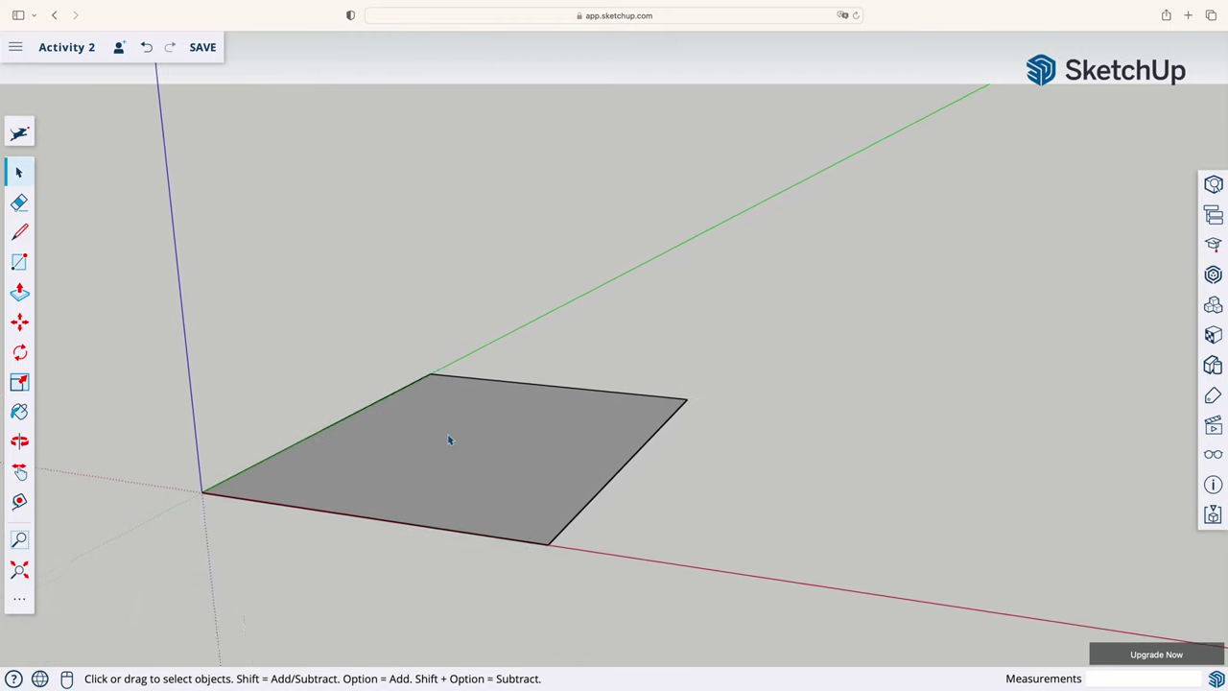
Orbit, zoom and pan so the rectangle sits centered in the workspace
{"action": "left_click", "coordinate": [21, 444]}
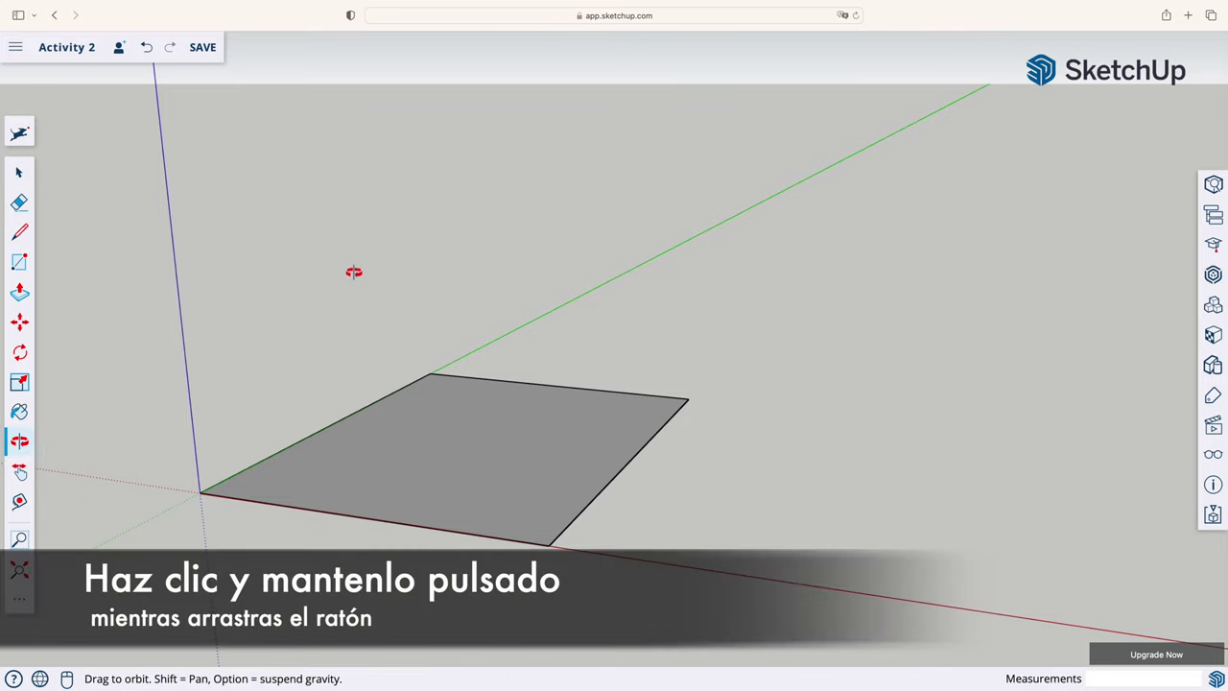
{"action": "left_click_drag", "start_coordinate": [354, 272], "coordinate": [329, 425]}
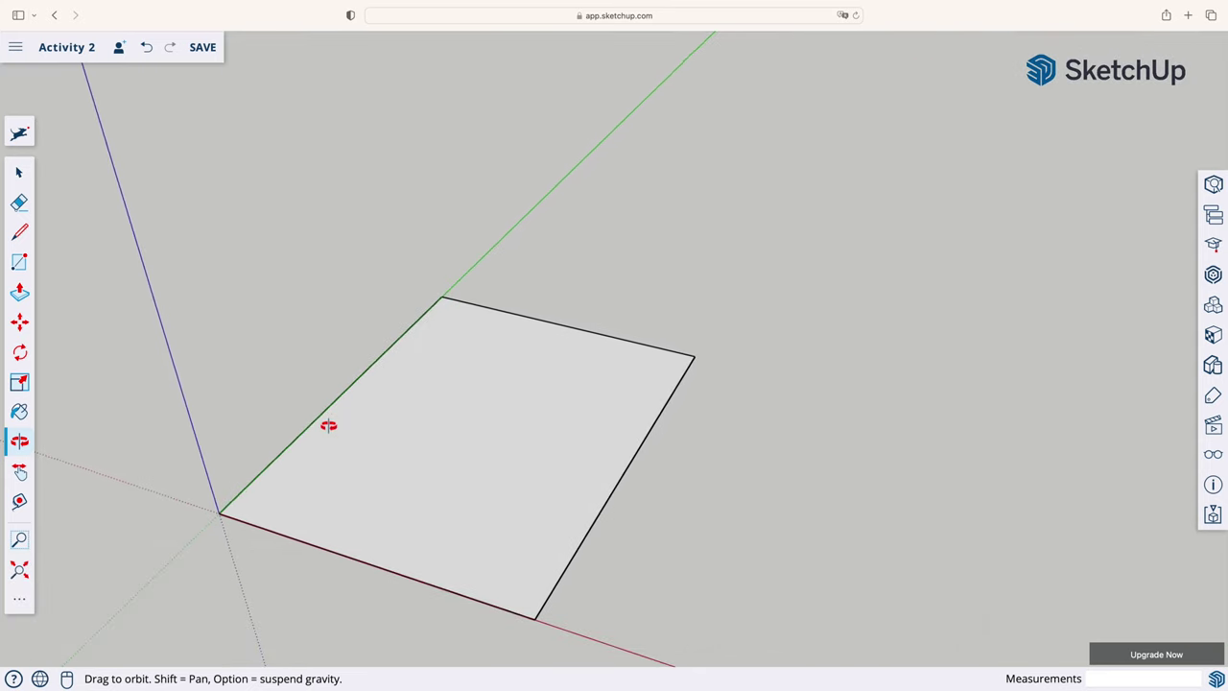
{"action": "scroll", "coordinate": [329, 425], "scroll_direction": "up", "scroll_amount": 1}
{"action": "scroll", "coordinate": [328, 426], "scroll_direction": "up", "scroll_amount": 2}
{"action": "scroll", "coordinate": [328, 426], "scroll_direction": "up", "scroll_amount": 1}
{"action": "scroll", "coordinate": [328, 427], "scroll_direction": "up", "scroll_amount": 1}
{"action": "scroll", "coordinate": [328, 427], "scroll_direction": "up", "scroll_amount": 1}
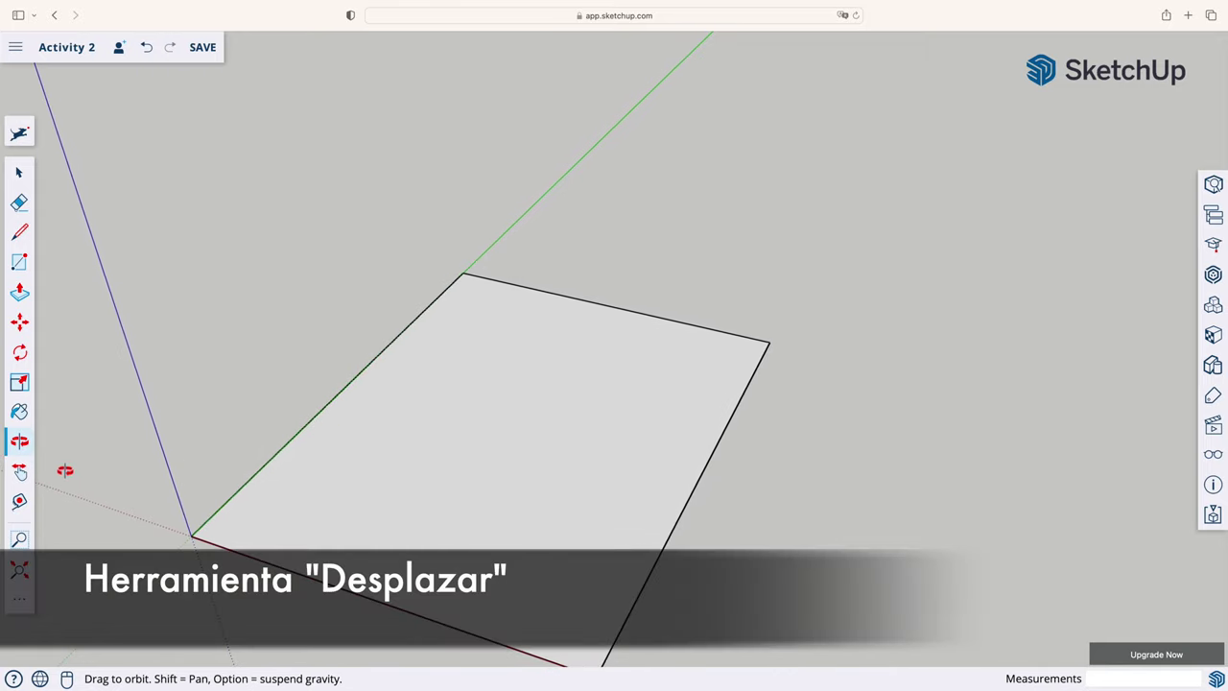
{"action": "left_click", "coordinate": [21, 472]}
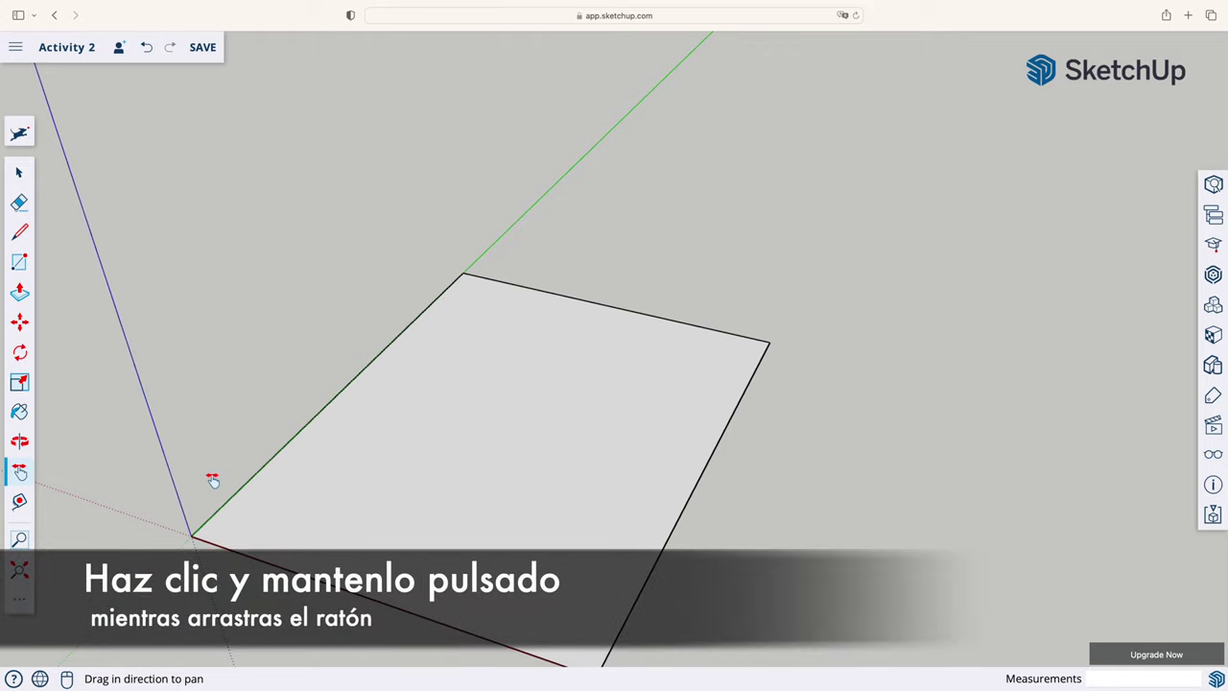
{"action": "left_click_drag", "start_coordinate": [212, 480], "coordinate": [288, 349]}
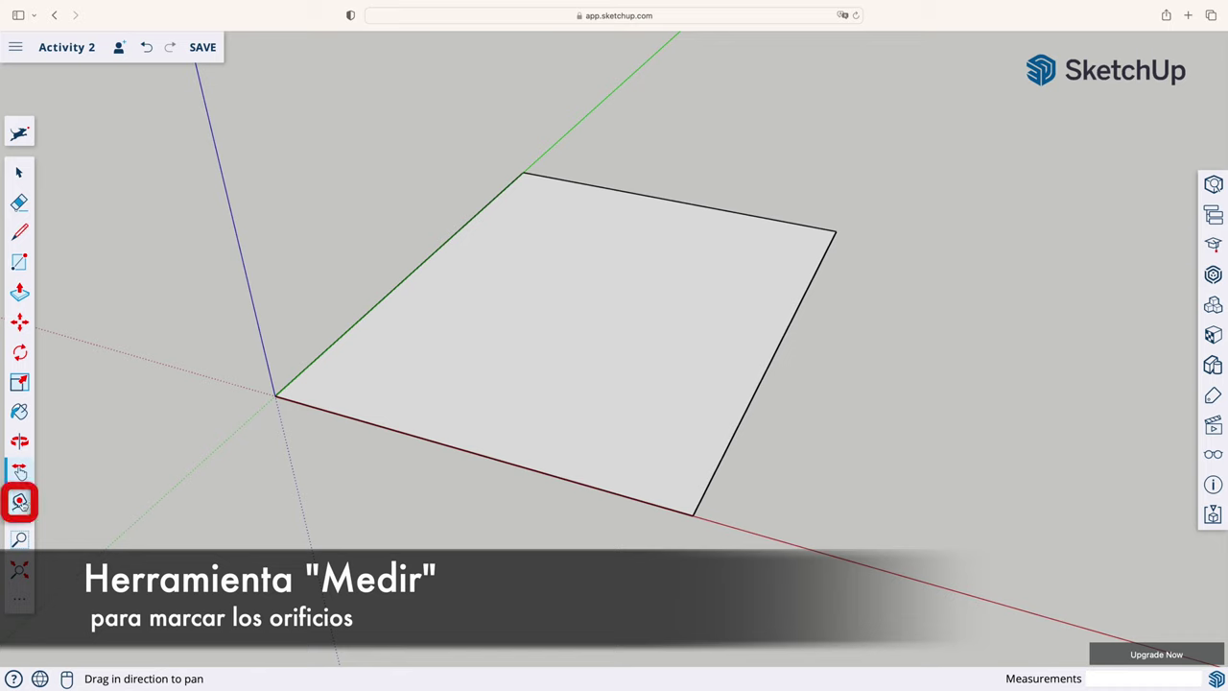
Place four parallel guides, each 20 mm apart, starting from the rectangle's red-axis edge
{"action": "left_click", "coordinate": [20, 501]}
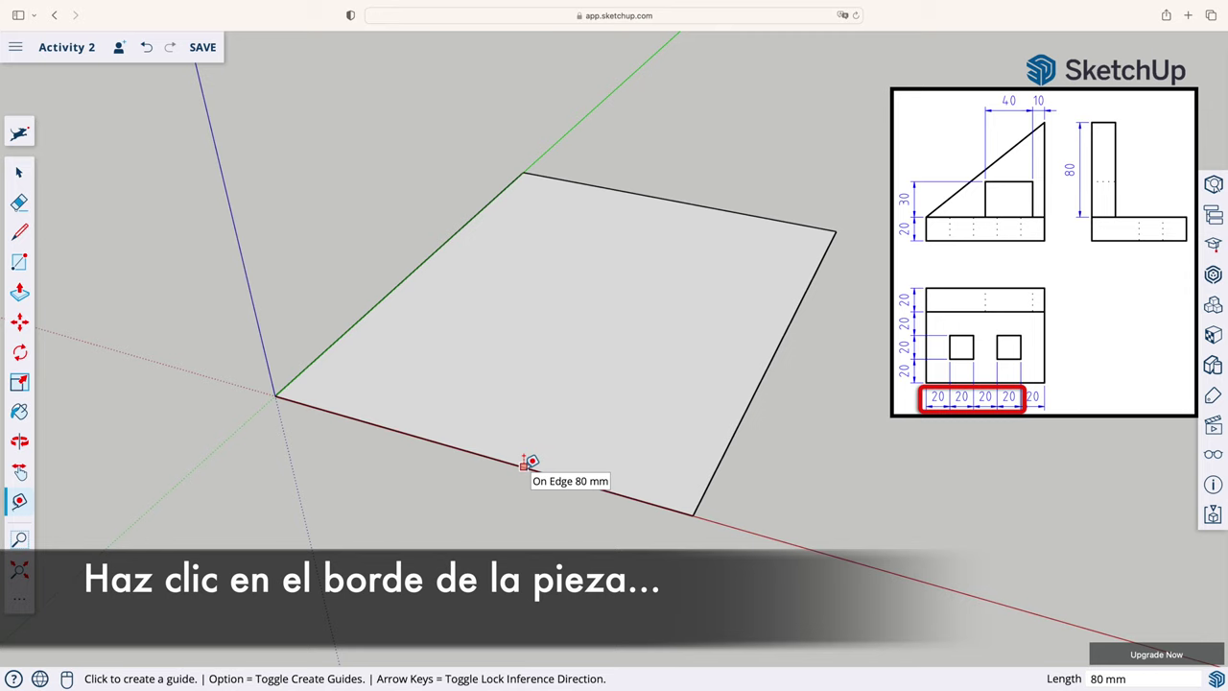
{"action": "left_click", "coordinate": [525, 464]}
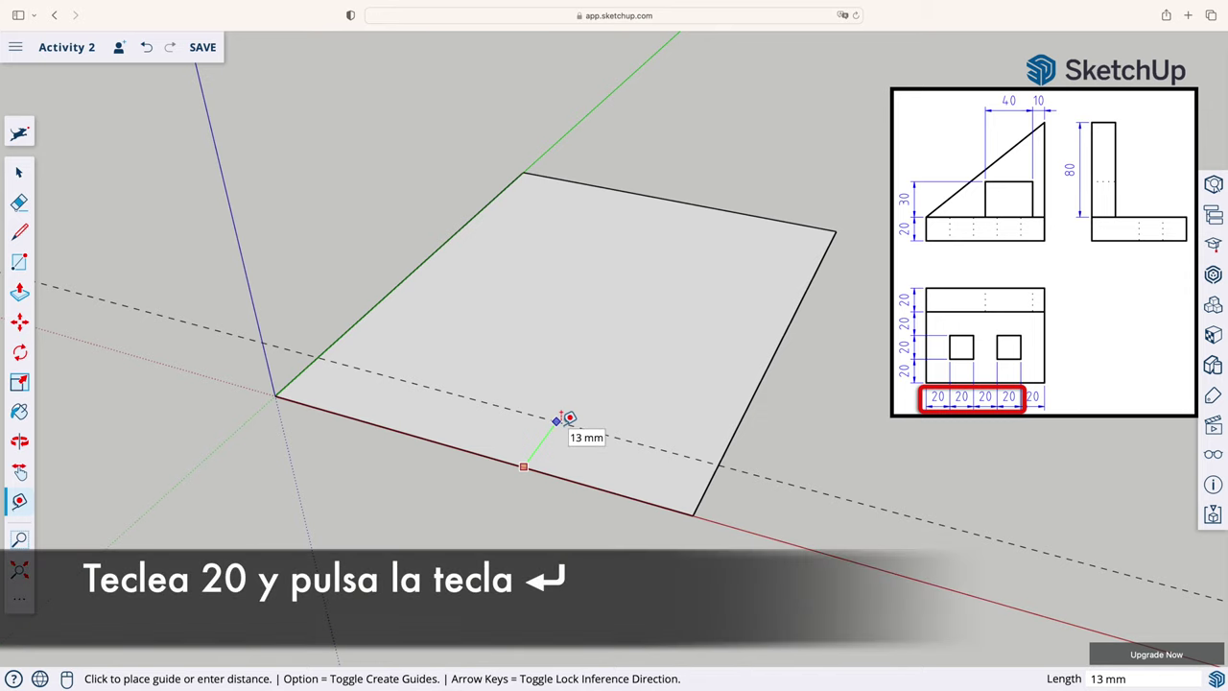
{"action": "type", "text": "20"}
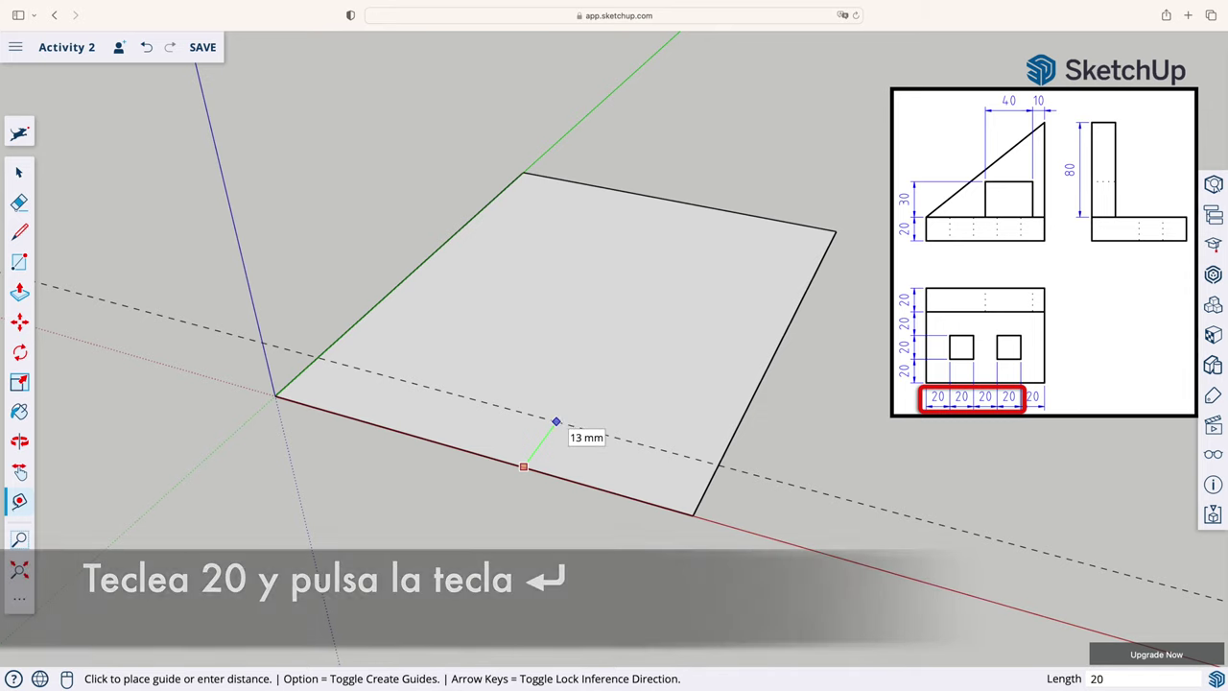
{"action": "key", "text": "Return"}
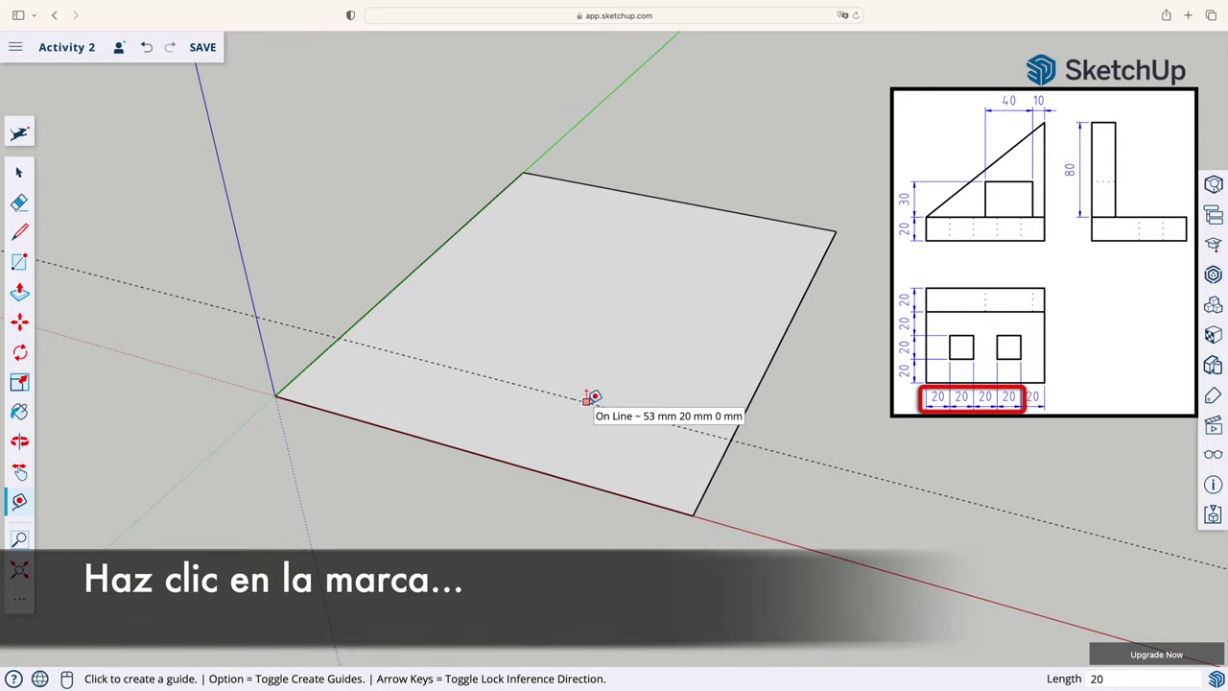
{"action": "left_click", "coordinate": [586, 400]}
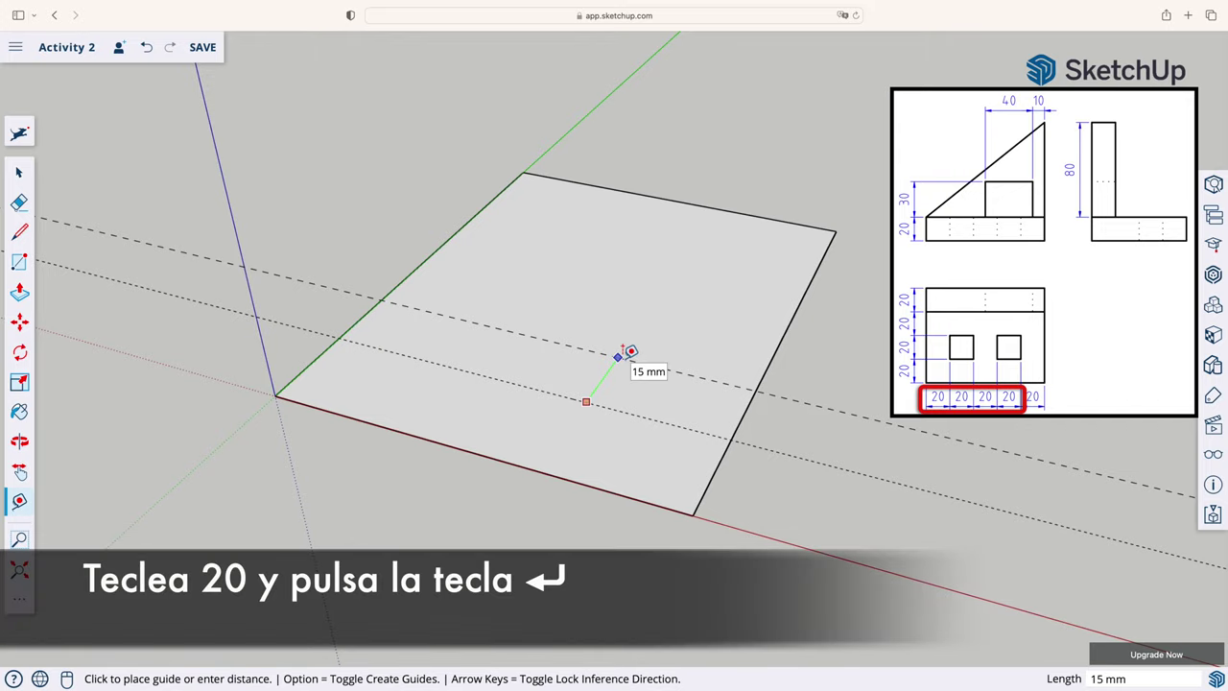
{"action": "type", "text": "20"}
{"action": "key", "text": "Return"}
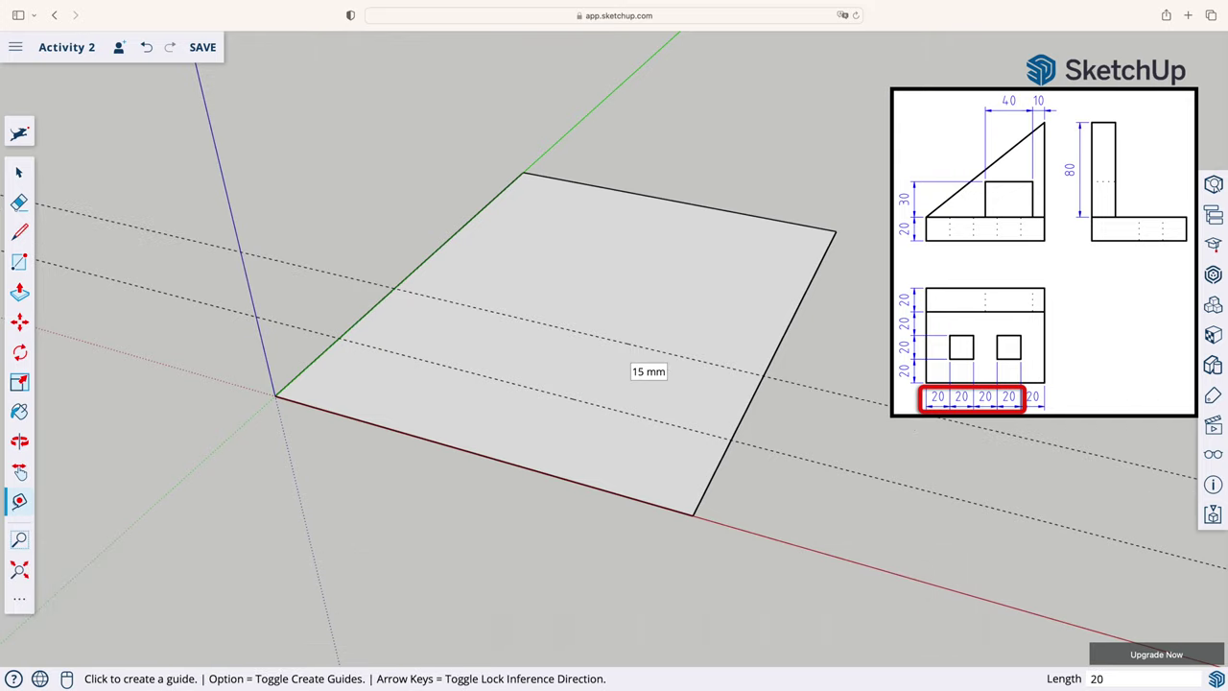
{"action": "left_click", "coordinate": [637, 340]}
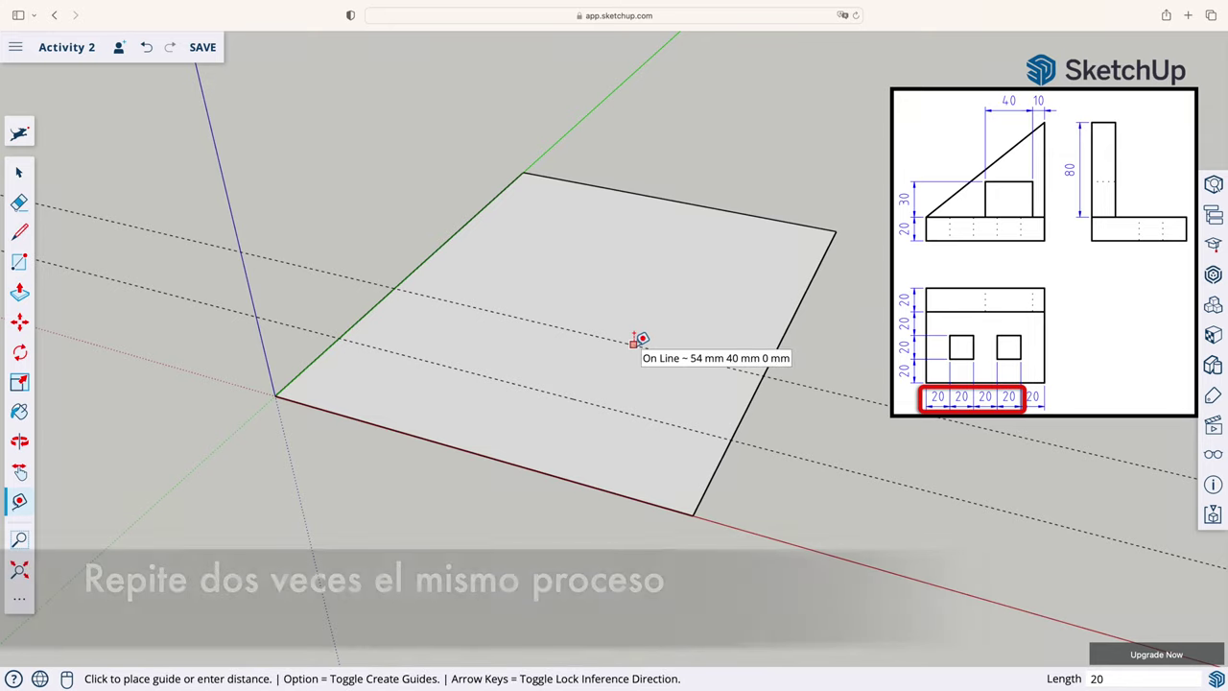
{"action": "left_click", "coordinate": [633, 344]}
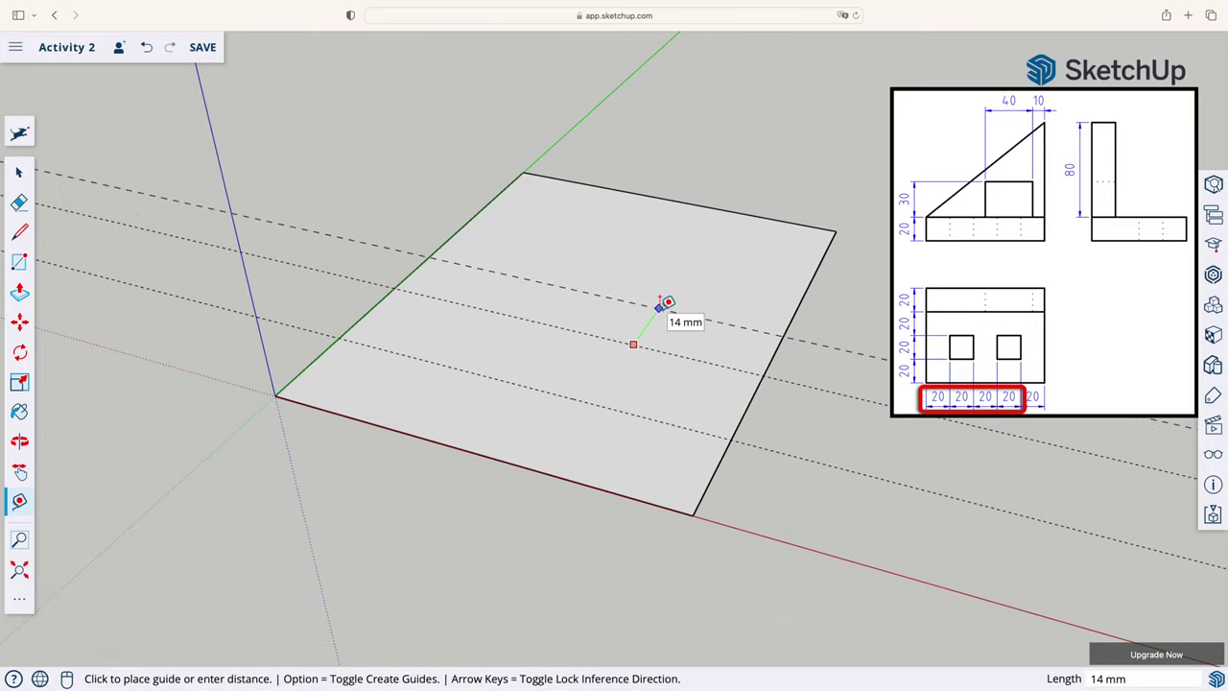
{"action": "type", "text": "20"}
{"action": "key", "text": "Return"}
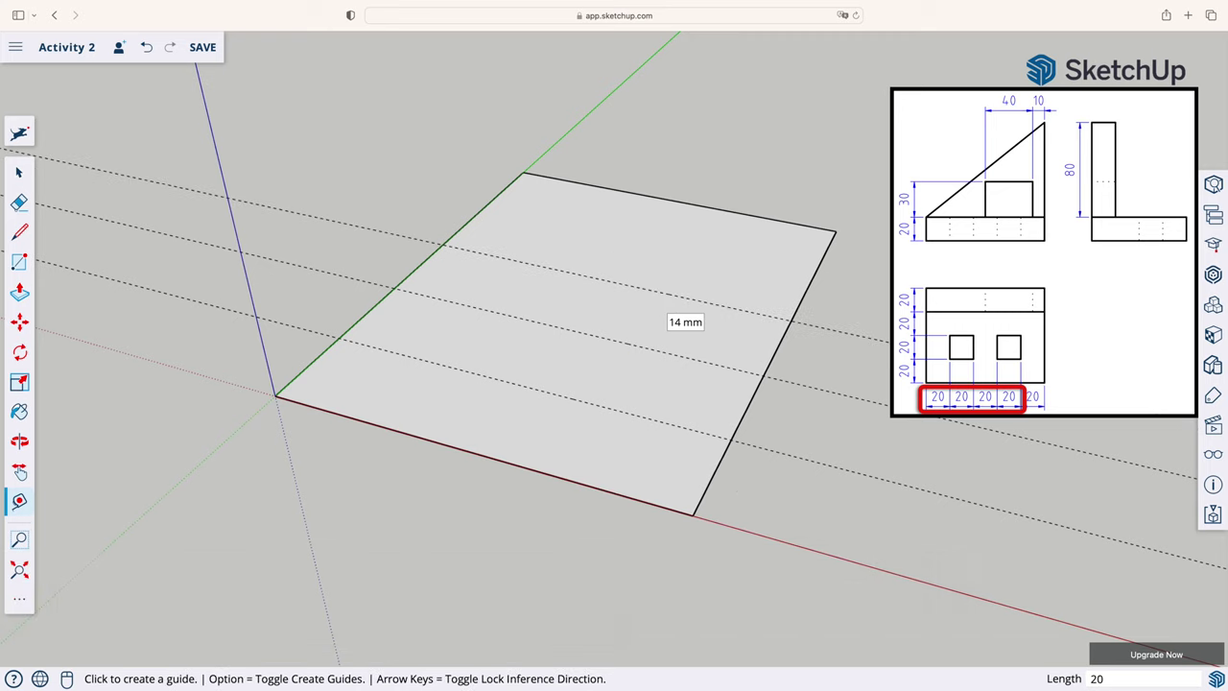
{"action": "left_click", "coordinate": [669, 294]}
{"action": "type", "text": "2"}
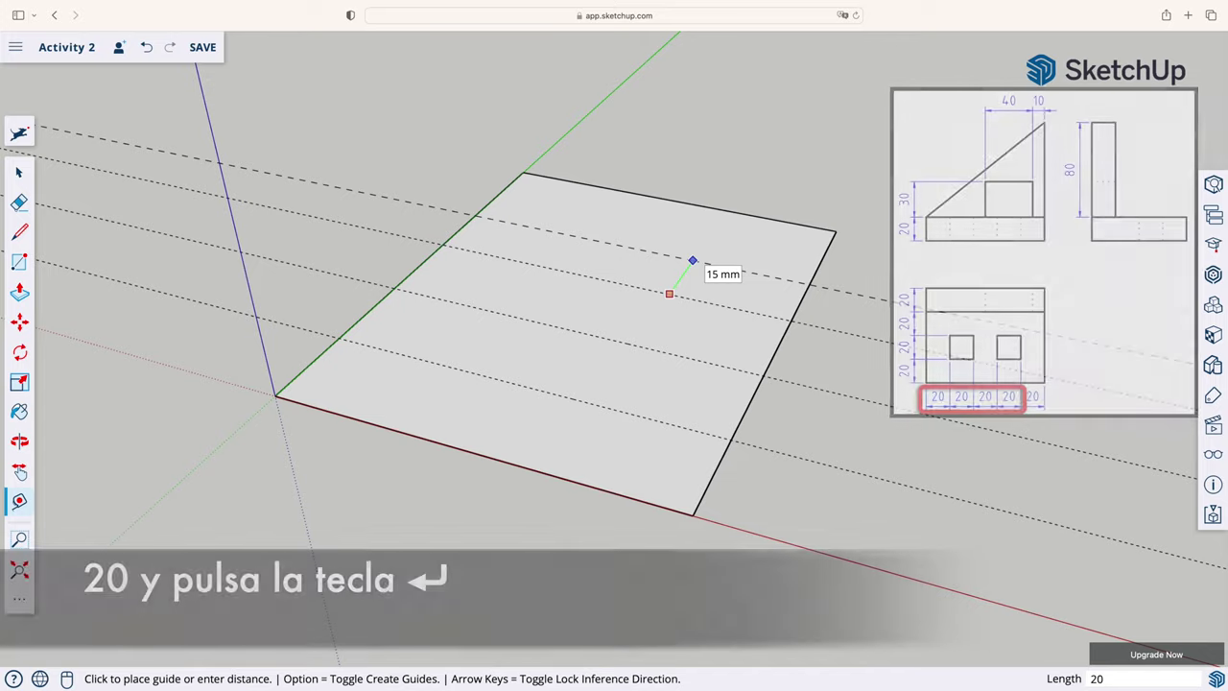
{"action": "key", "text": "Return"}
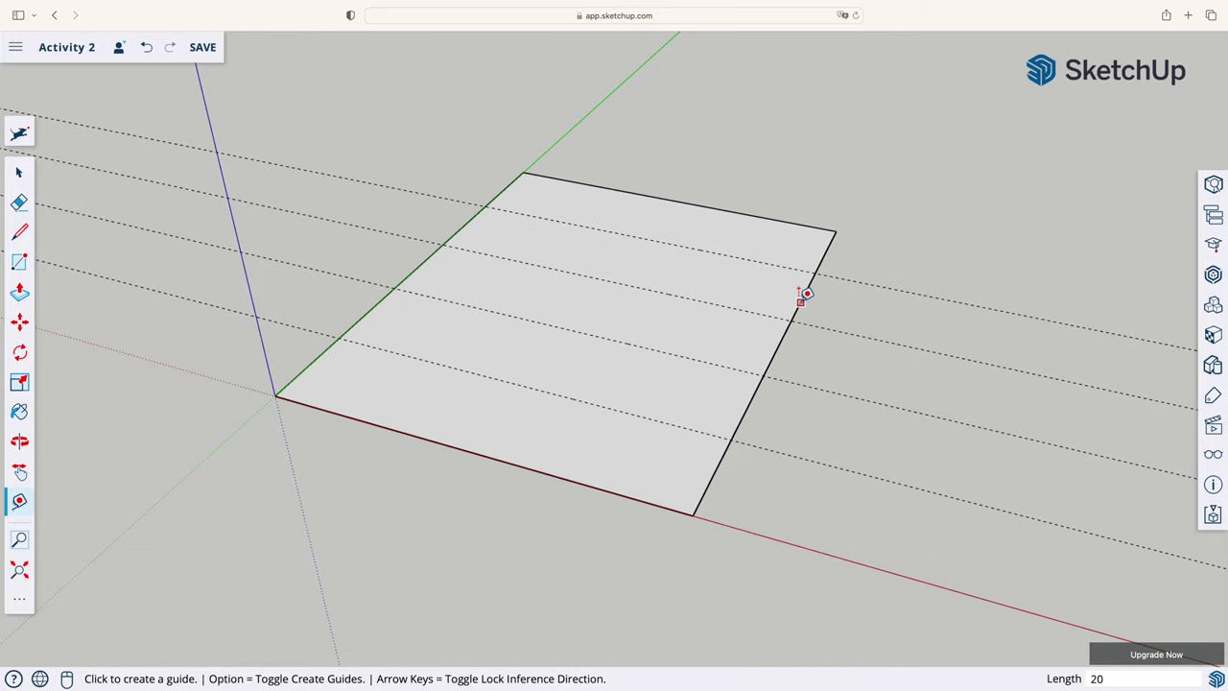
Add two cross guides 20 mm apart, measured from the rectangle's far edge
{"action": "left_click", "coordinate": [803, 297]}
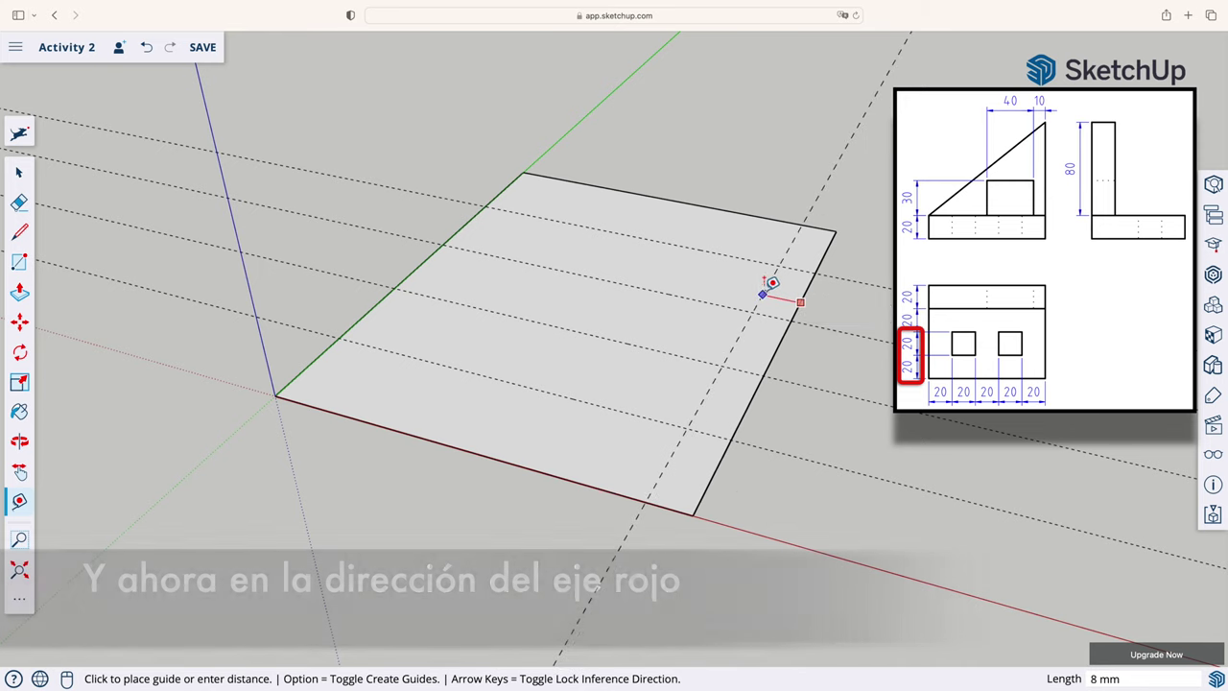
{"action": "type", "text": "20"}
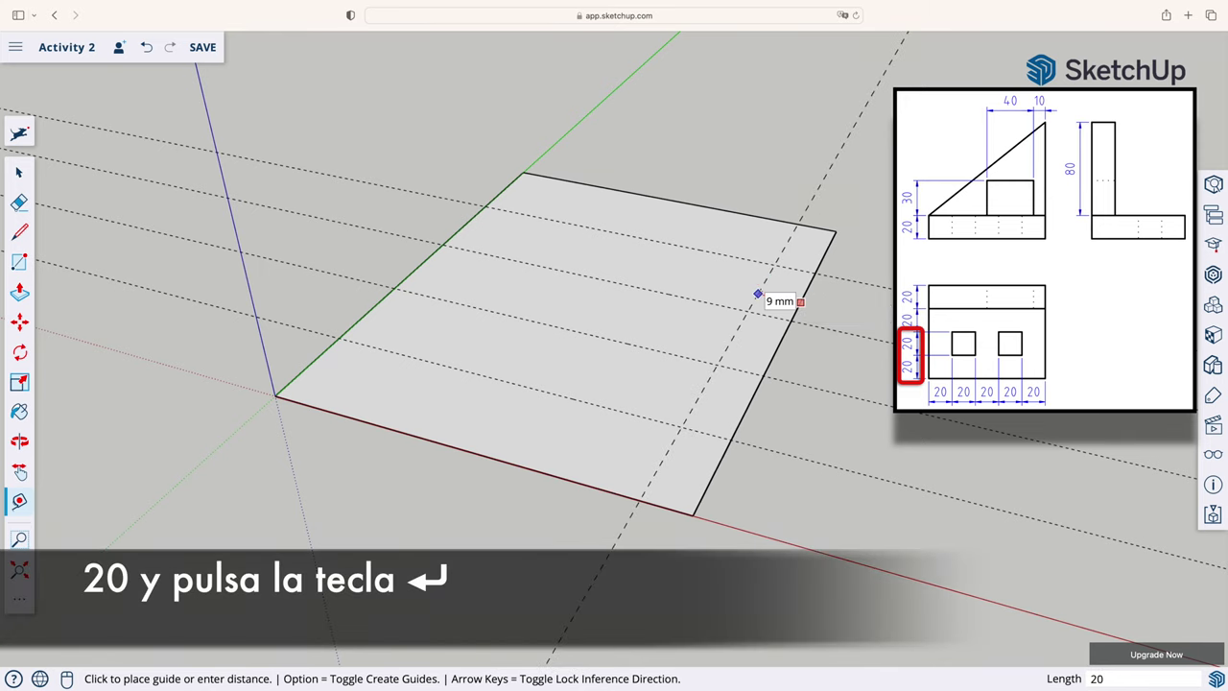
{"action": "key", "text": "Return"}
{"action": "left_click", "coordinate": [720, 267]}
{"action": "type", "text": "2"}
{"action": "key", "text": "Return"}
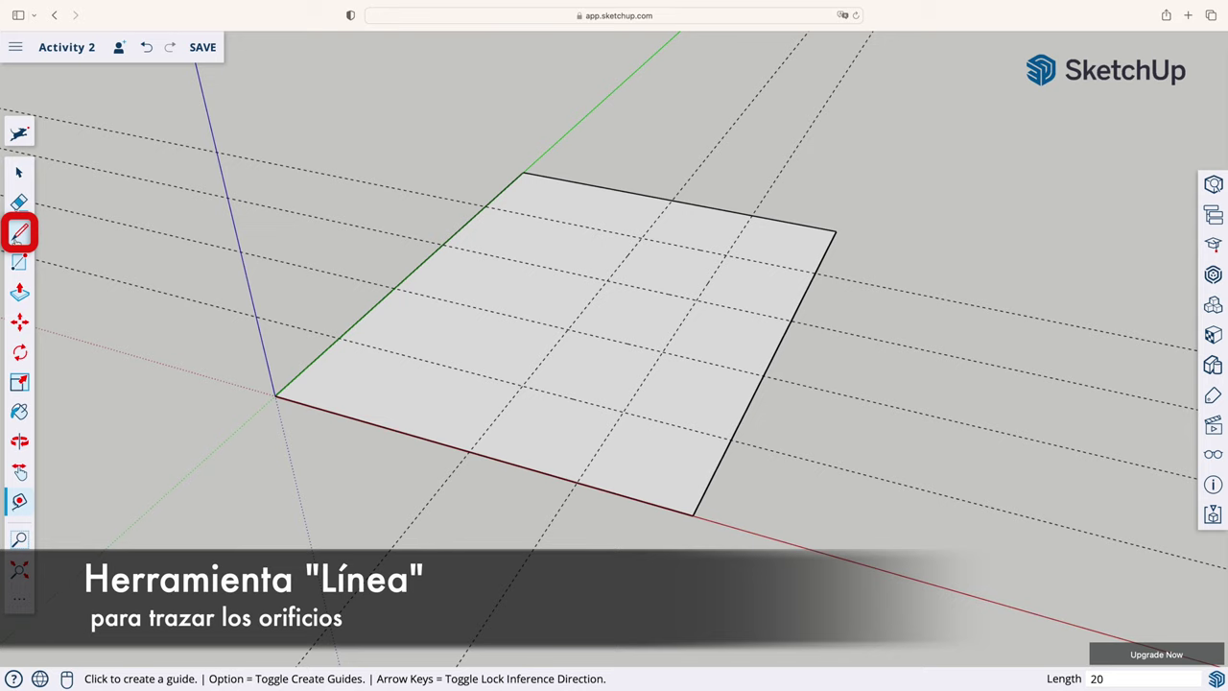
Trace the first 20 mm square hole outline along the lower guide intersections
{"action": "left_click", "coordinate": [20, 231]}
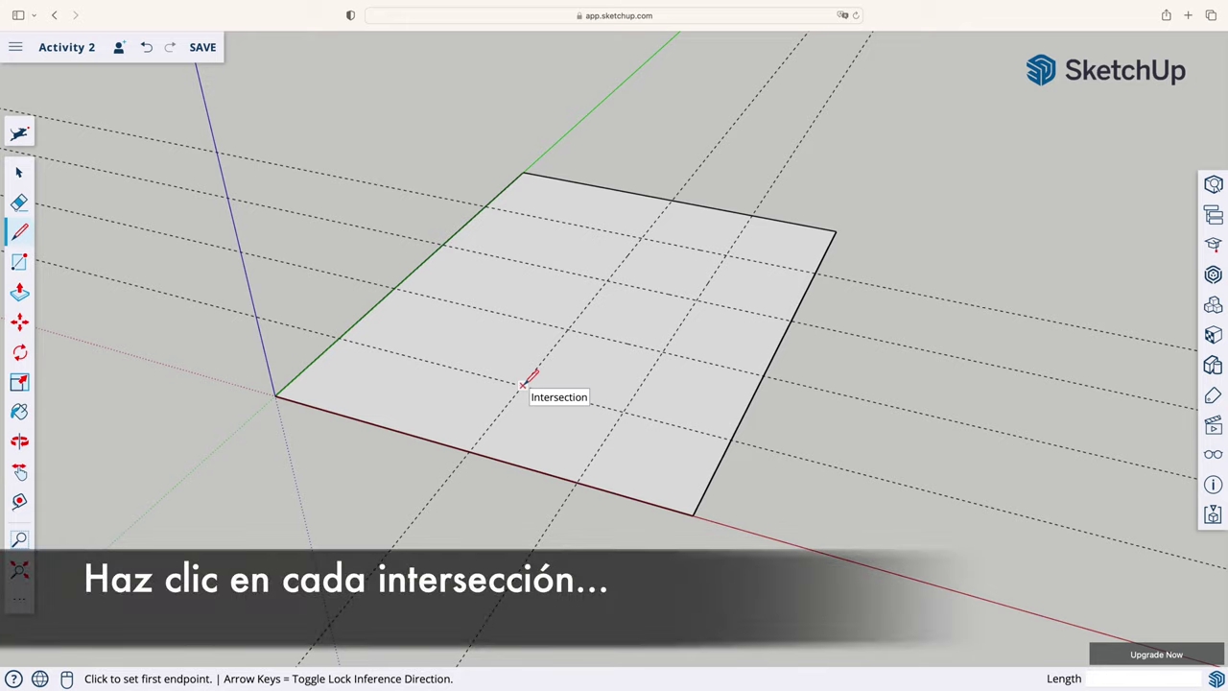
{"action": "left_click", "coordinate": [523, 383]}
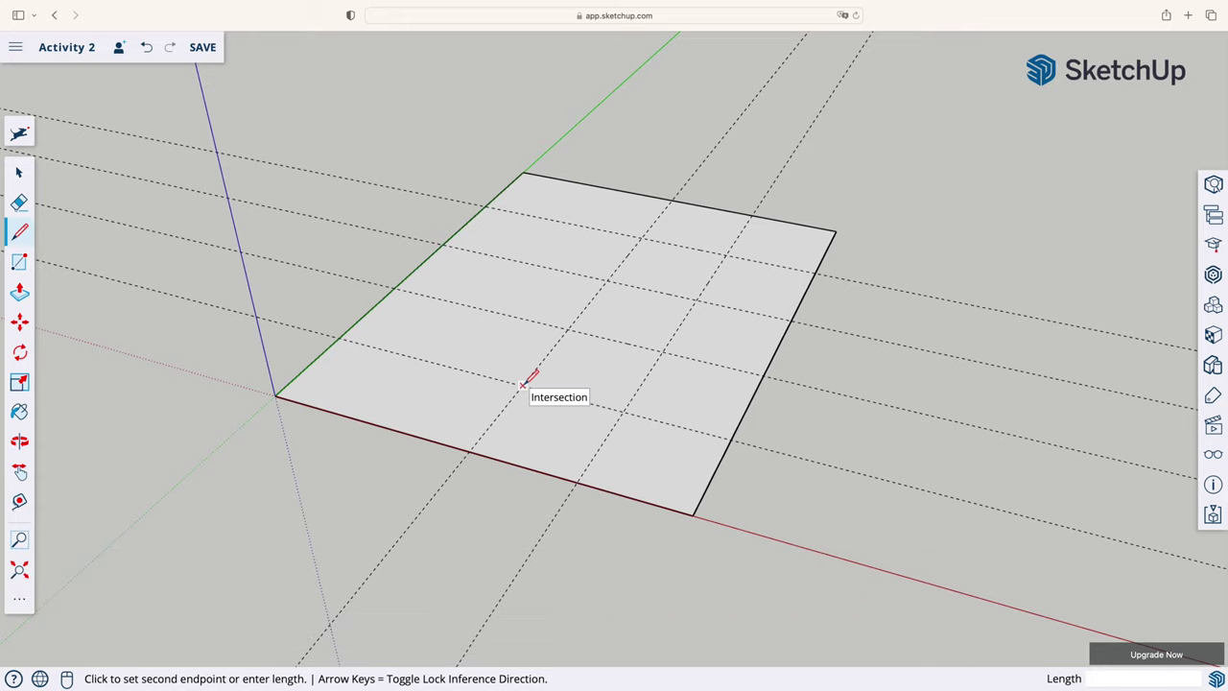
{"action": "left_click", "coordinate": [622, 411]}
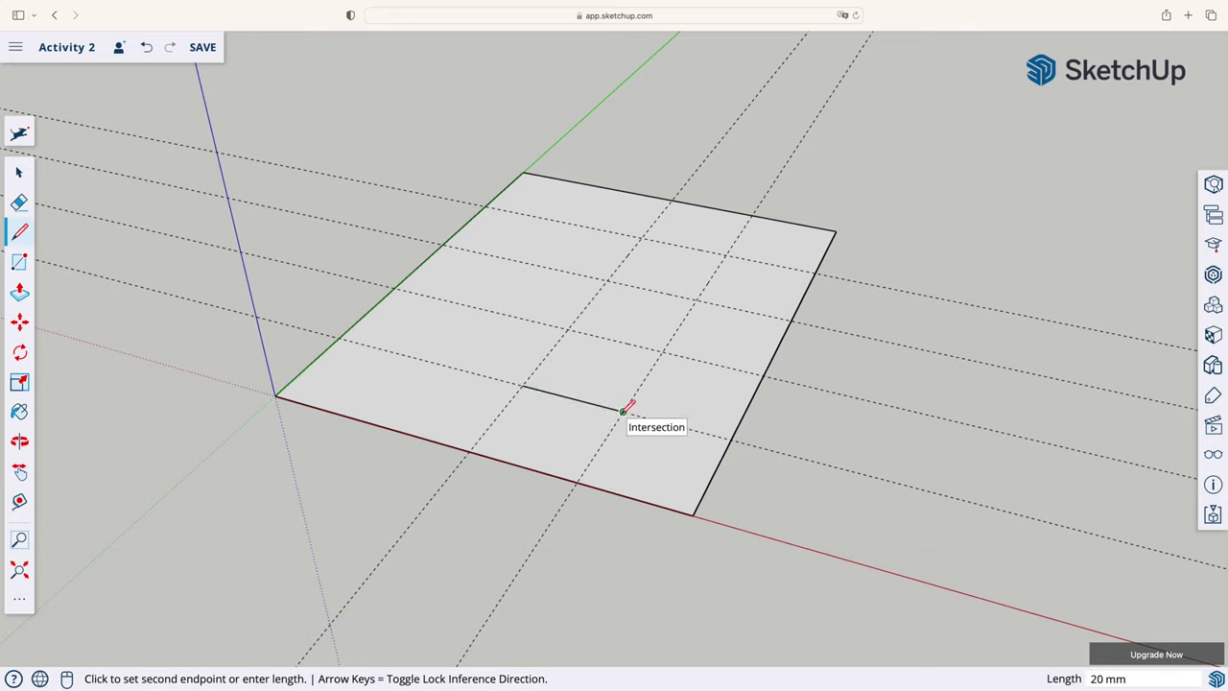
{"action": "left_click", "coordinate": [662, 351]}
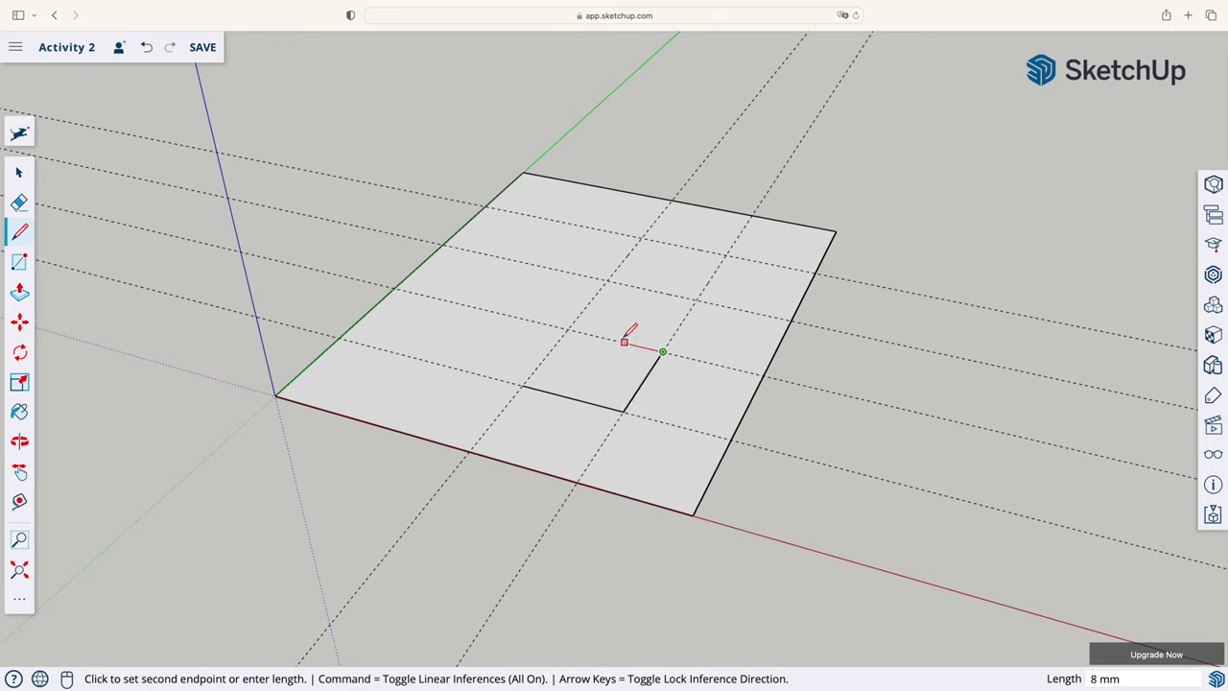
{"action": "left_click", "coordinate": [568, 329]}
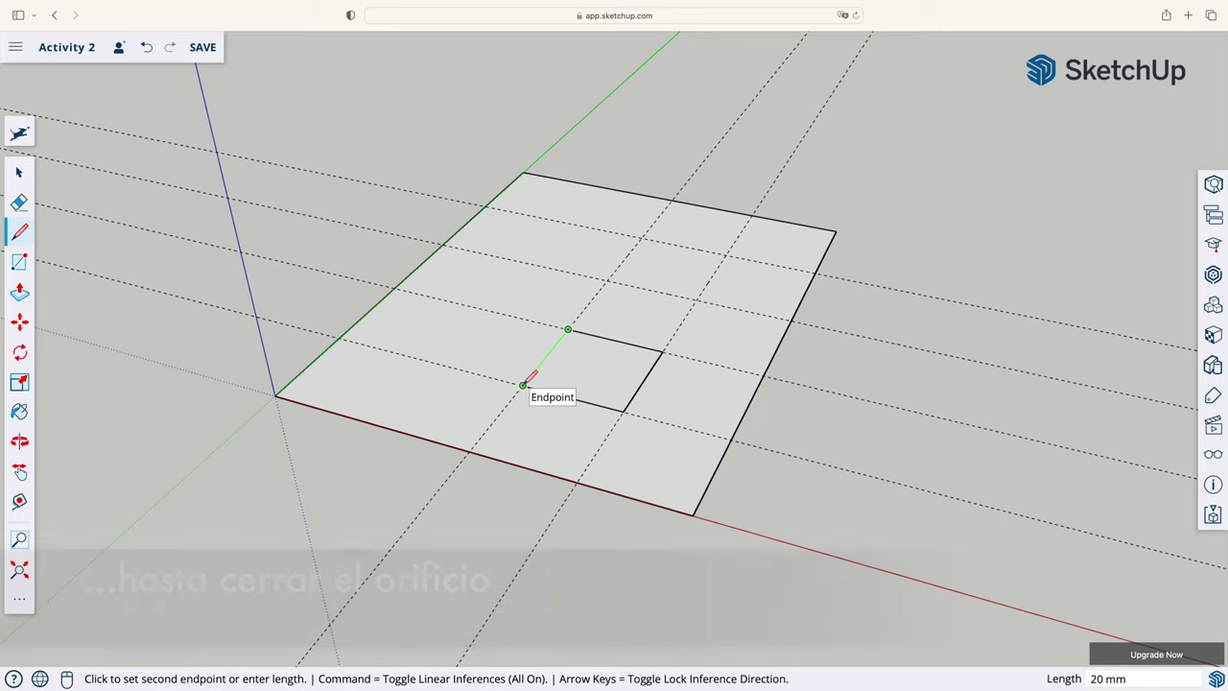
{"action": "left_click", "coordinate": [523, 384]}
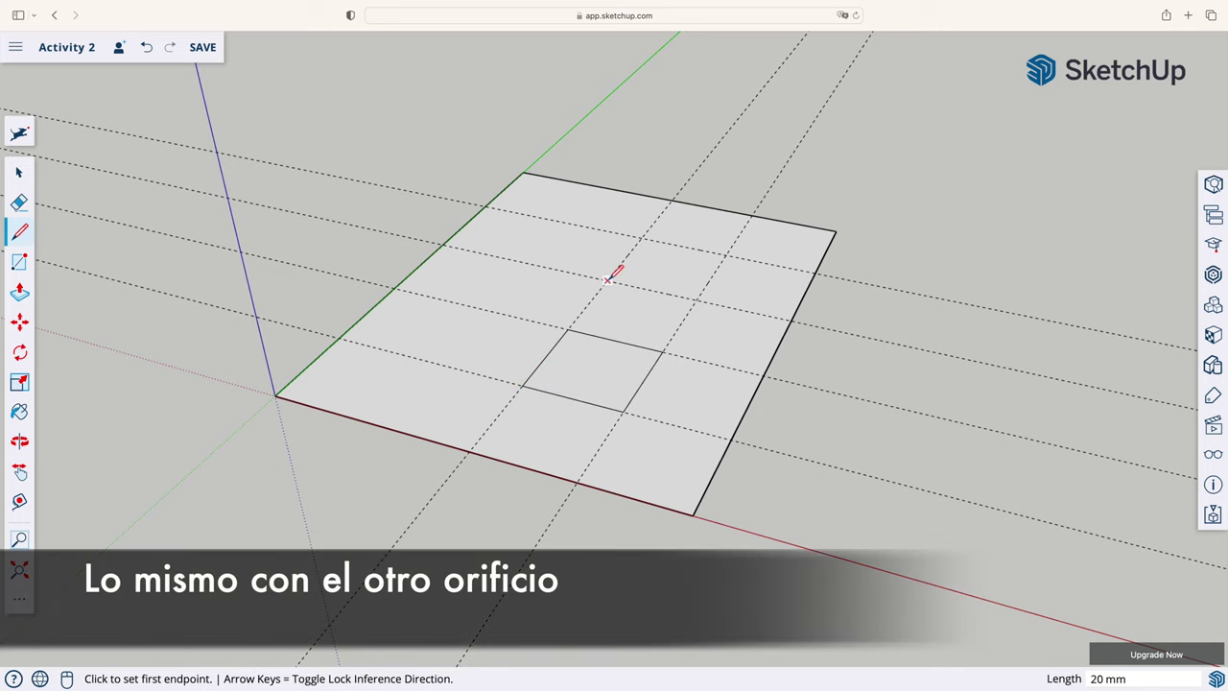
Trace the second 20 mm square hole outline along the upper guide intersections
{"action": "left_click", "coordinate": [607, 280]}
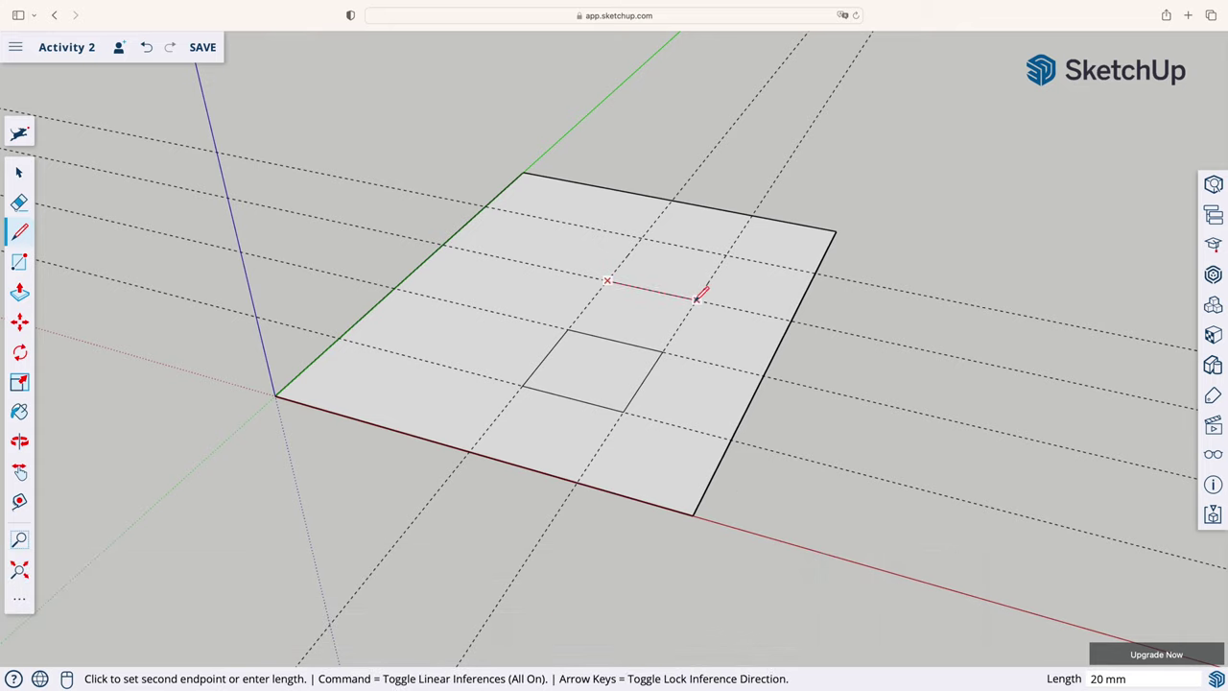
{"action": "left_click", "coordinate": [697, 299]}
{"action": "left_click", "coordinate": [727, 255]}
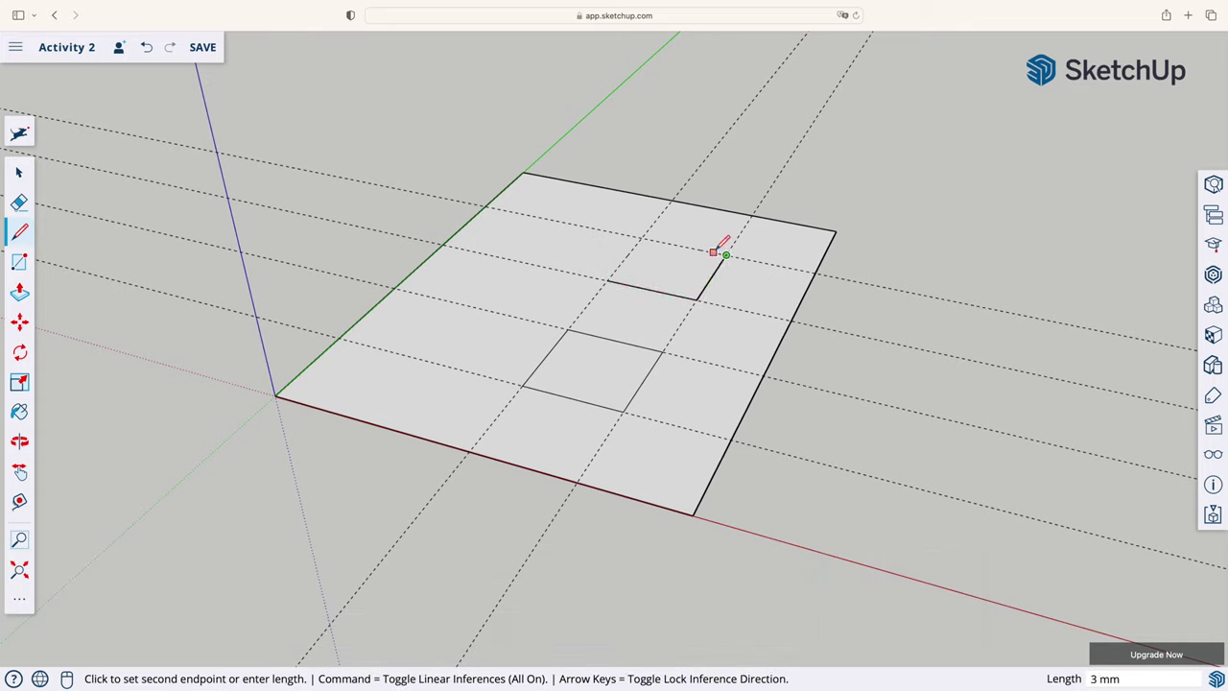
{"action": "left_click", "coordinate": [641, 237]}
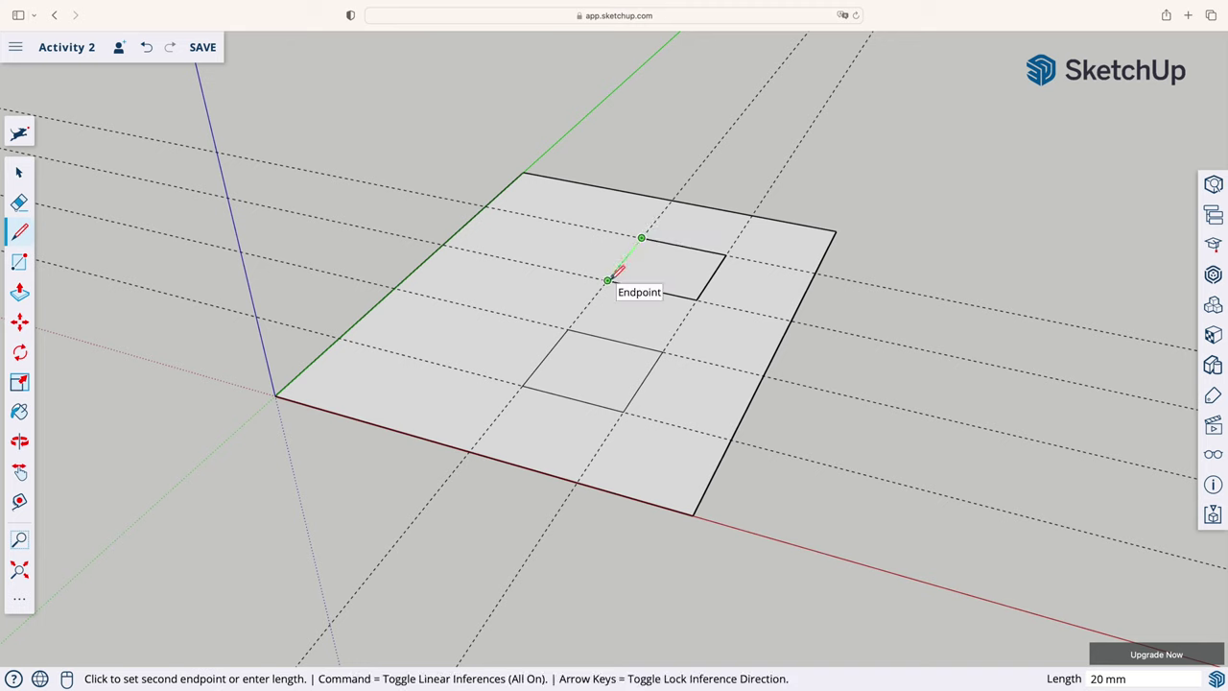
{"action": "left_click", "coordinate": [608, 281]}
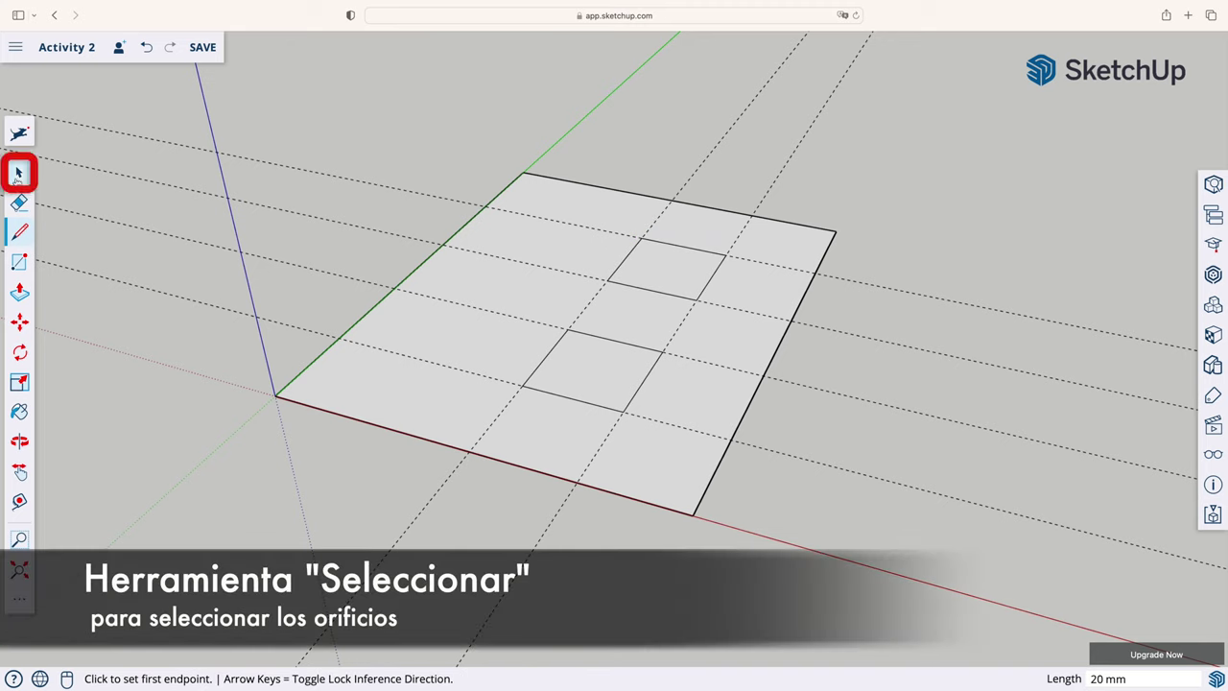
{"action": "left_click", "coordinate": [17, 175]}
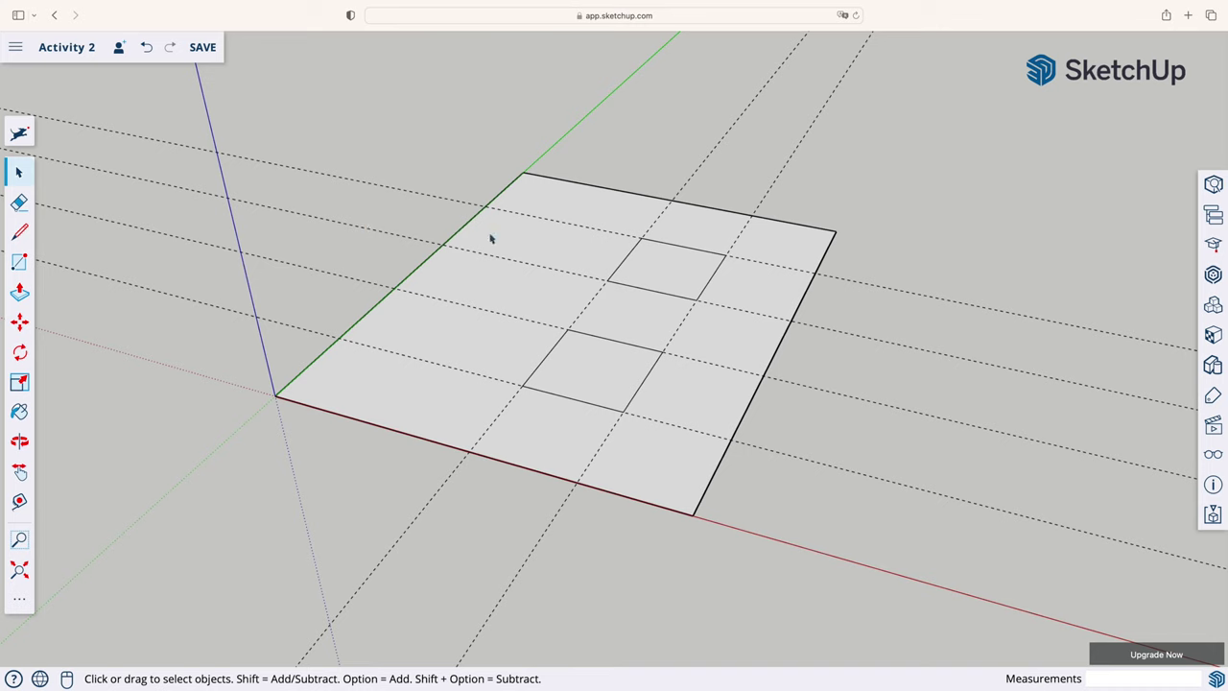
Erase the upper and lower small square faces to cut two holes in the plate
{"action": "right_click", "coordinate": [647, 273]}
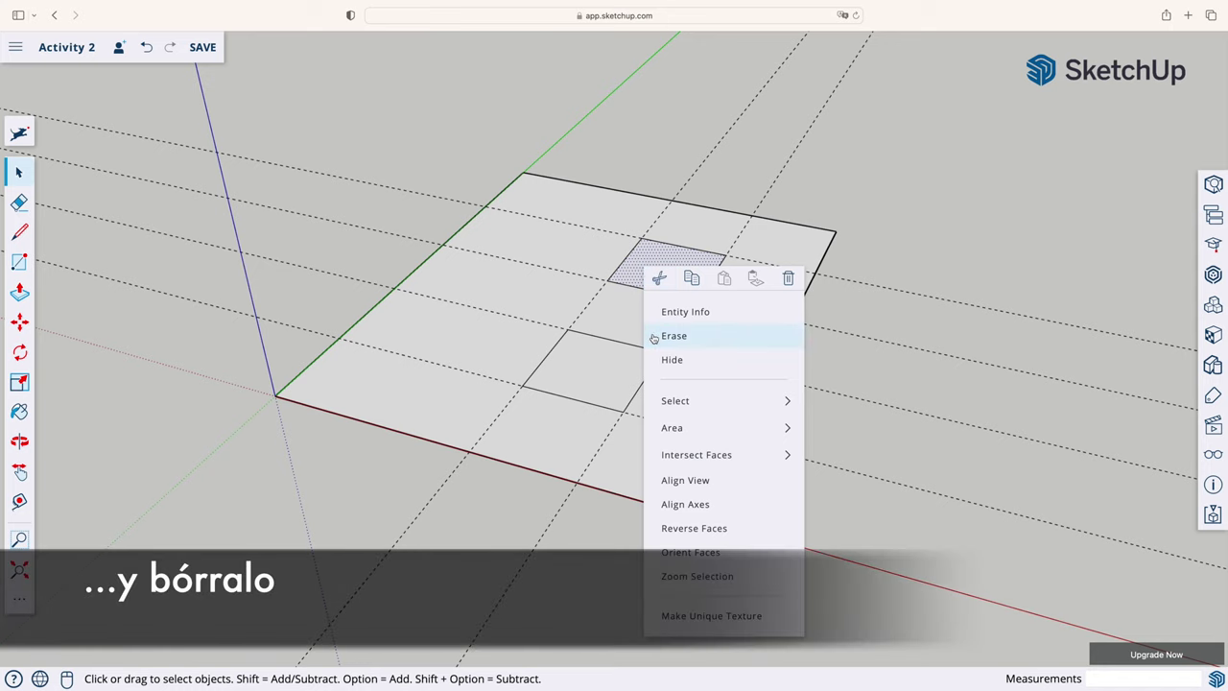
{"action": "left_click", "coordinate": [674, 336]}
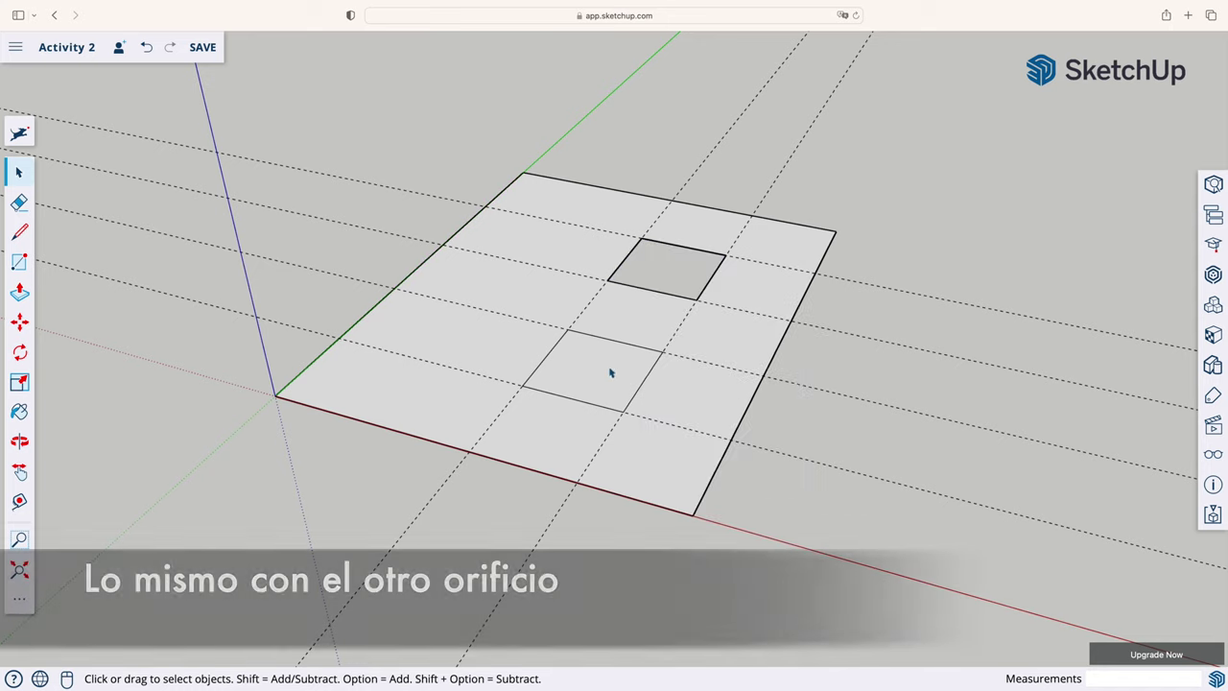
{"action": "left_click", "coordinate": [611, 373]}
{"action": "right_click", "coordinate": [611, 373]}
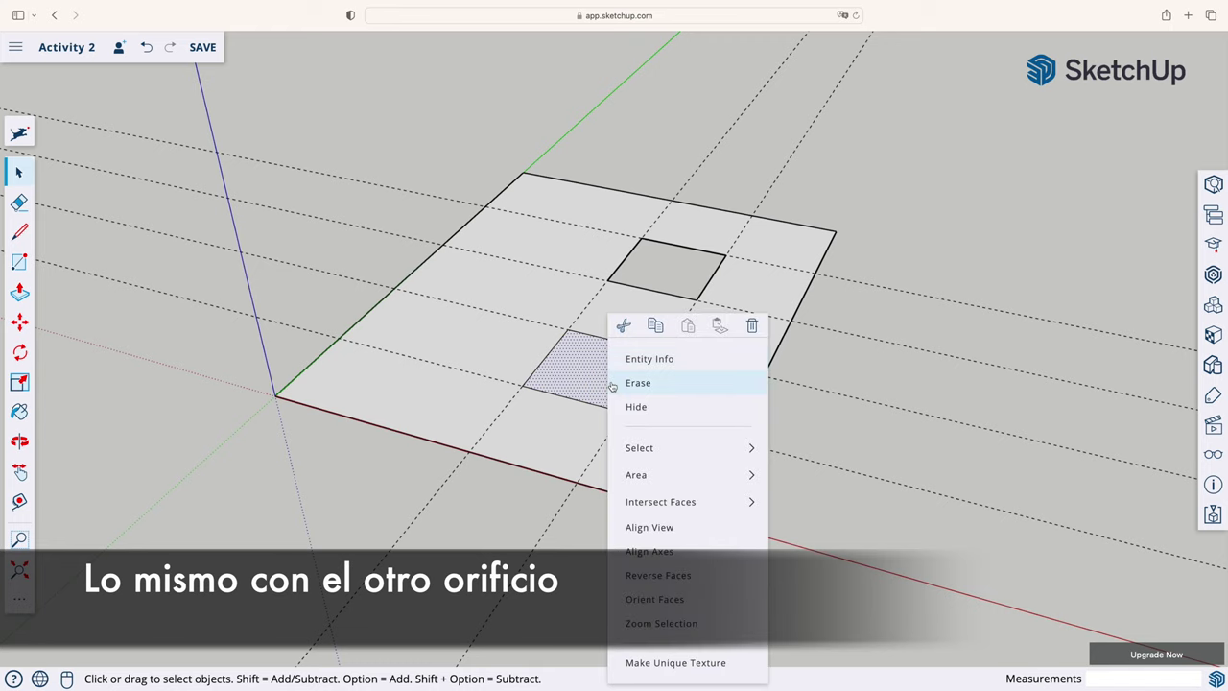
{"action": "left_click", "coordinate": [612, 384]}
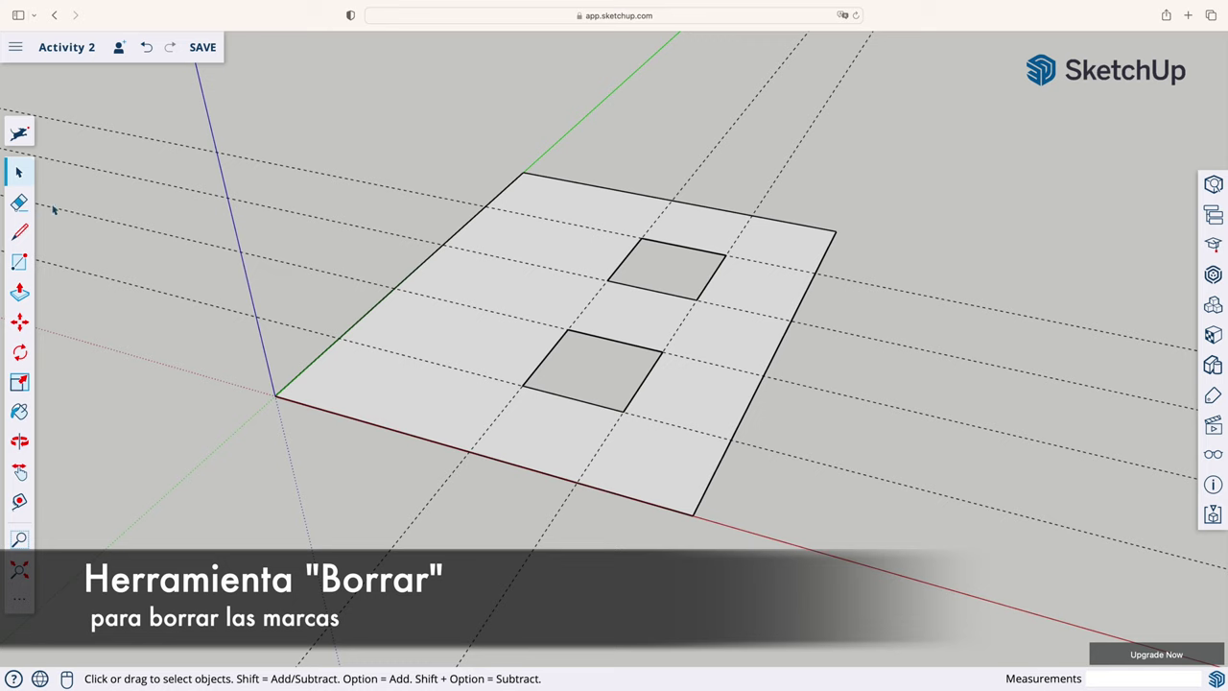
Sweep the Eraser across the horizontal and remaining dashed guides to delete them all
{"action": "left_click", "coordinate": [20, 202]}
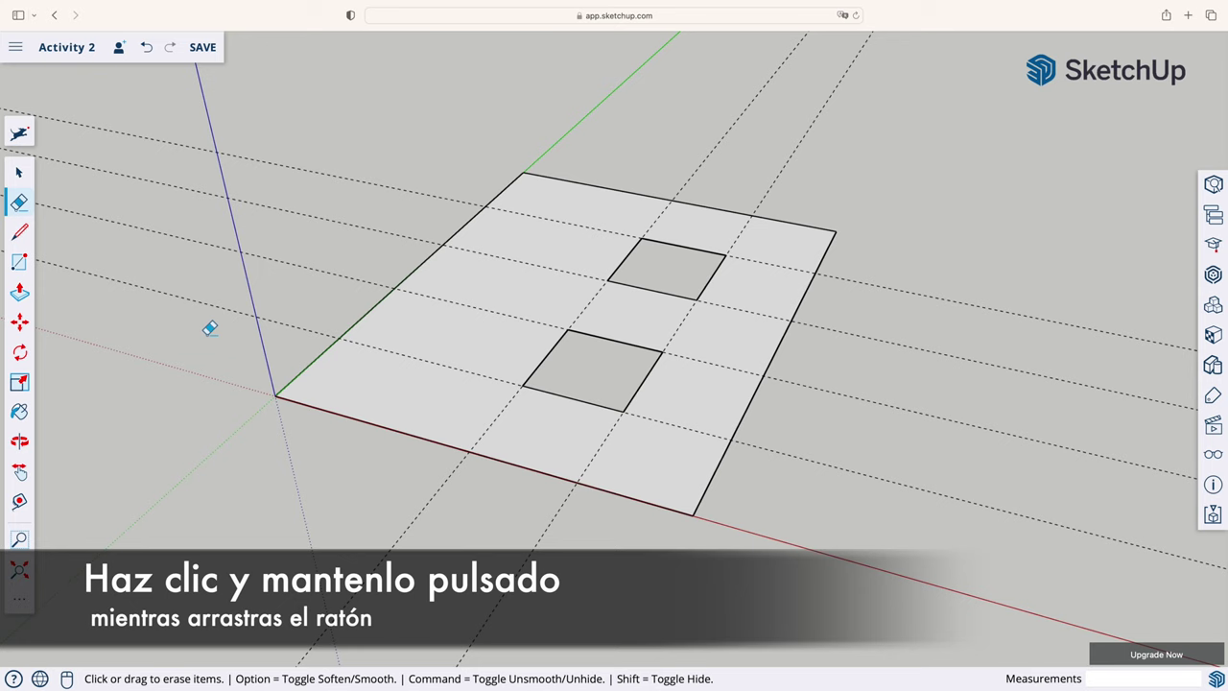
{"action": "left_click_drag", "start_coordinate": [210, 329], "coordinate": [388, 164]}
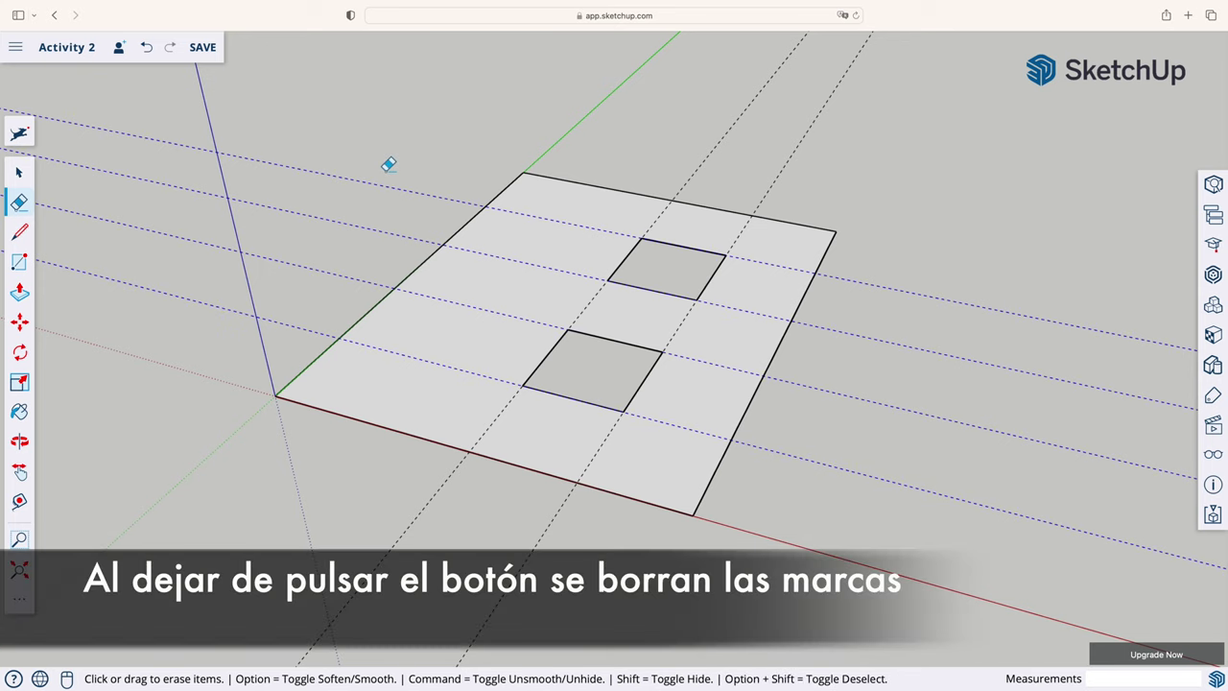
{"action": "left_click_drag", "start_coordinate": [389, 164], "coordinate": [389, 164]}
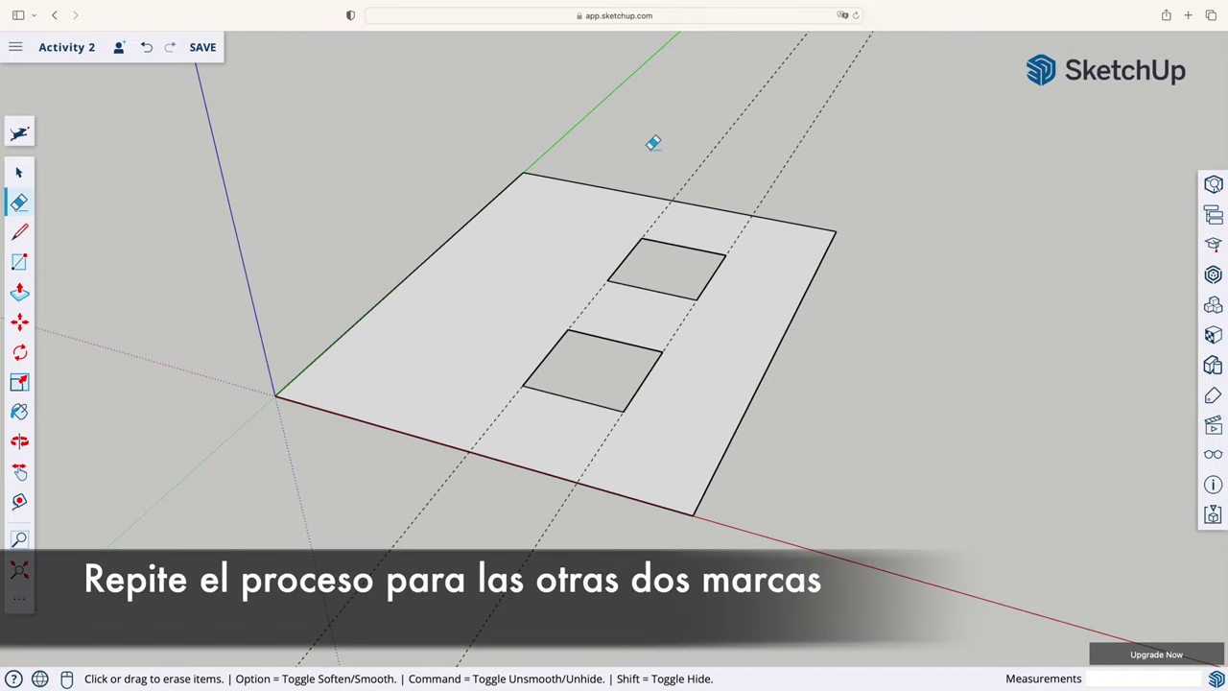
{"action": "left_click_drag", "start_coordinate": [674, 145], "coordinate": [760, 157]}
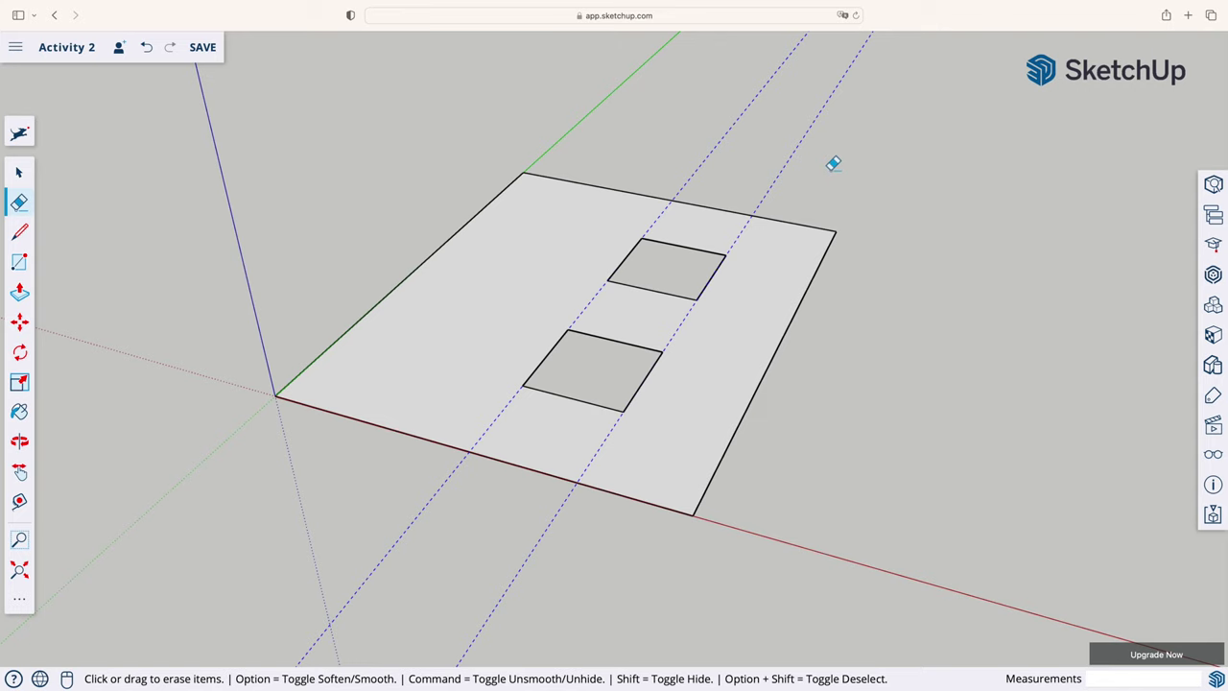
{"action": "left_click_drag", "start_coordinate": [832, 163], "coordinate": [833, 163]}
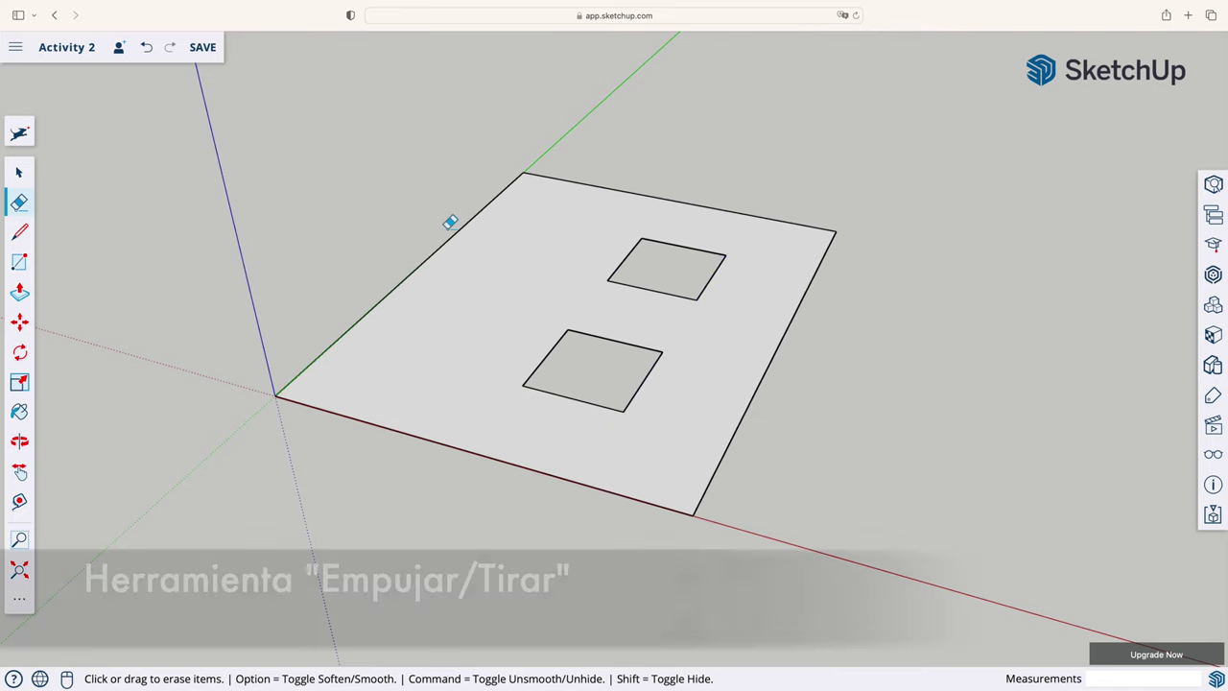
Push/Pull the base face up 20 mm into a block and orbit to view it from above
{"action": "left_click", "coordinate": [19, 293]}
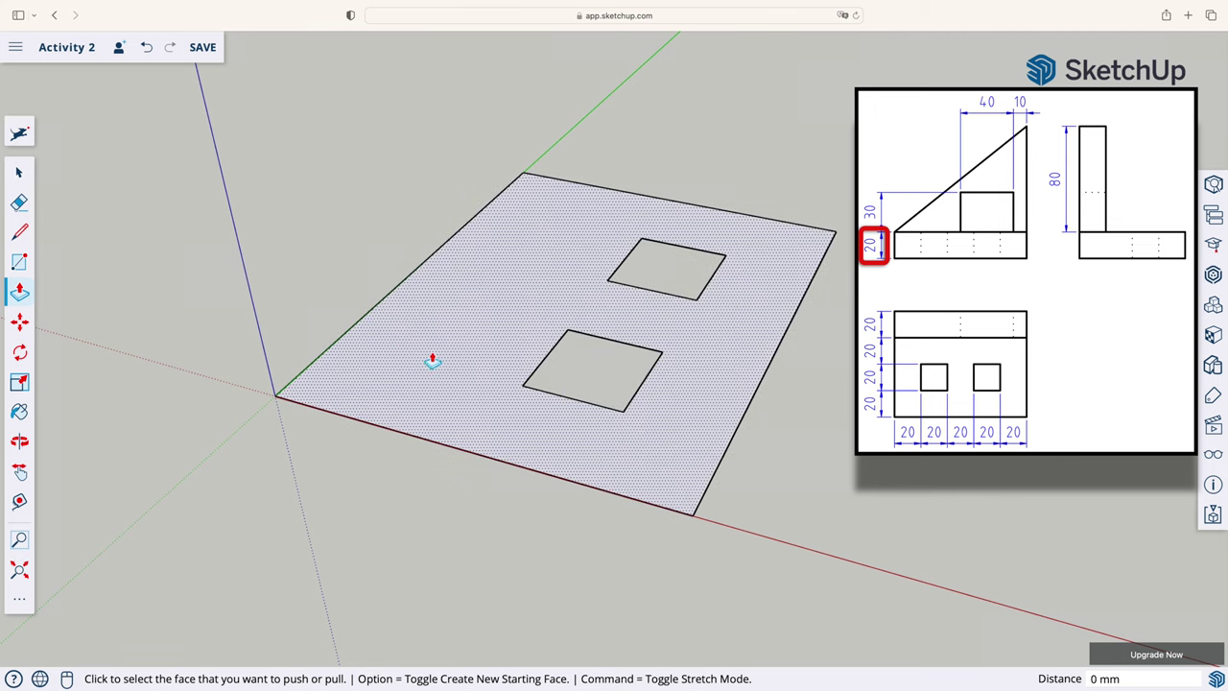
{"action": "left_click", "coordinate": [434, 359]}
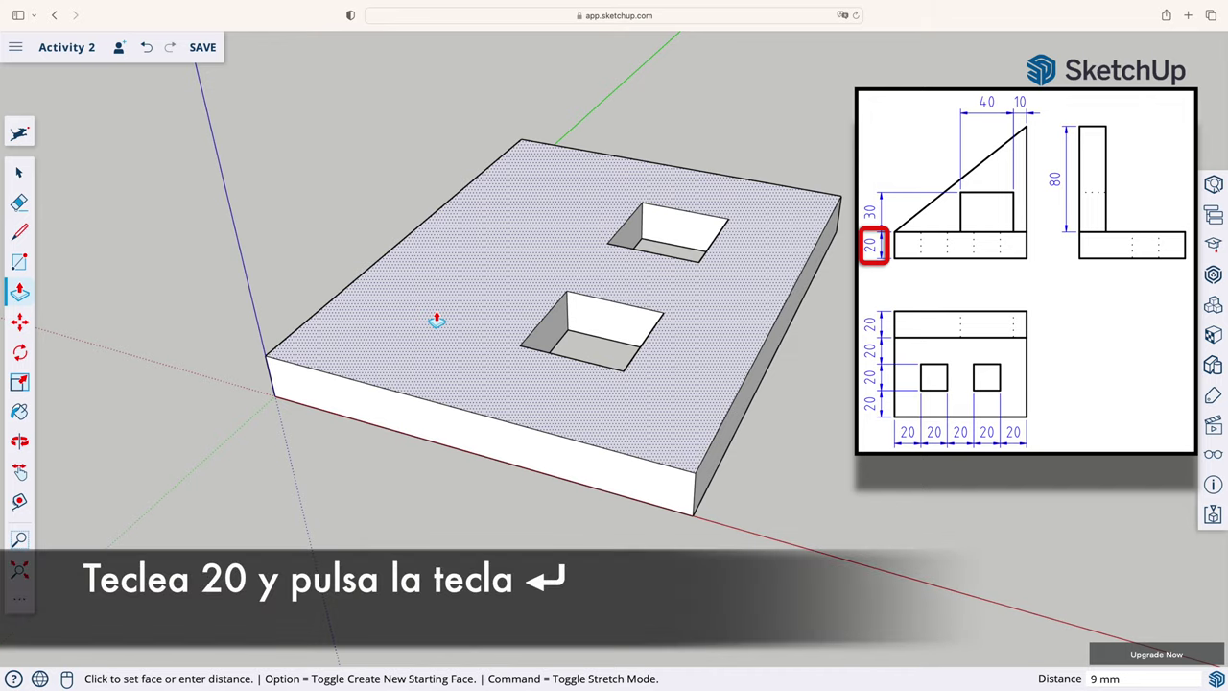
{"action": "type", "text": "20"}
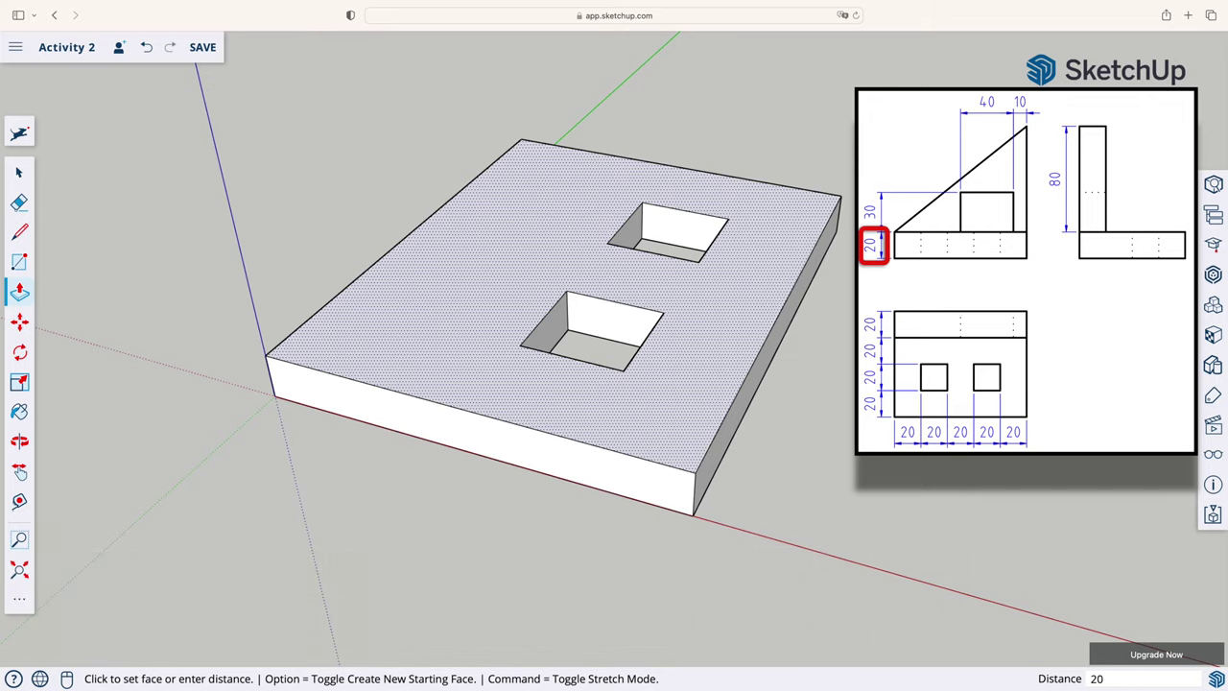
{"action": "key", "text": "Return"}
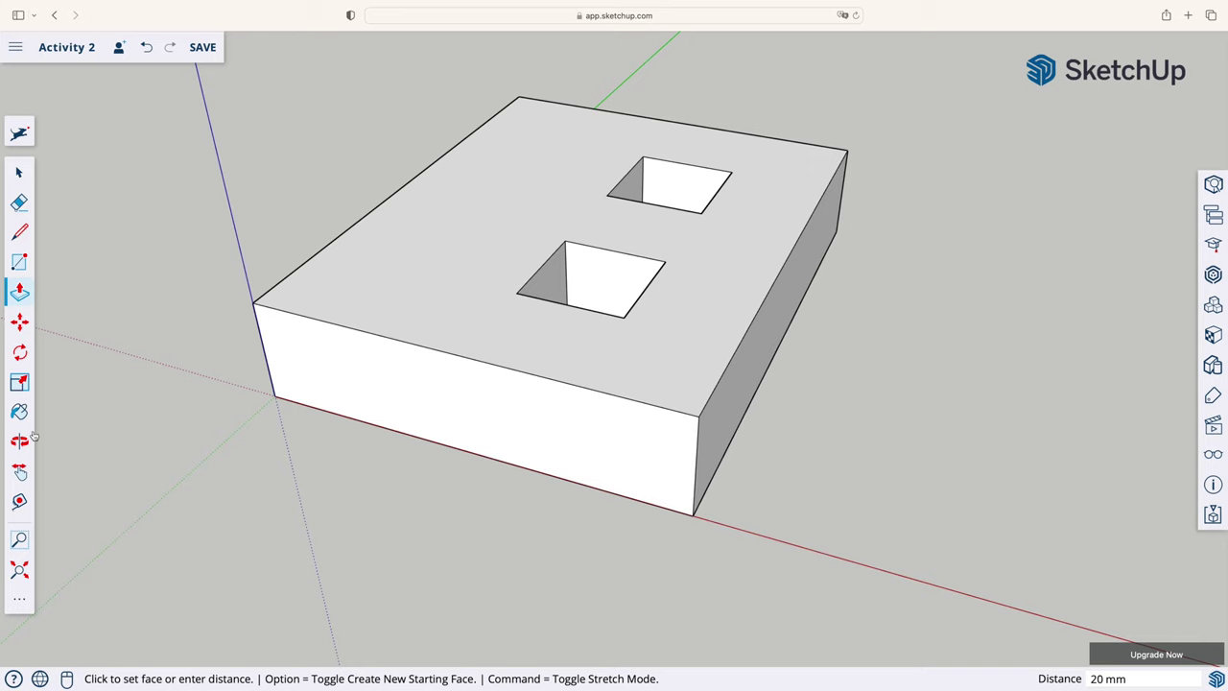
{"action": "left_click", "coordinate": [20, 440]}
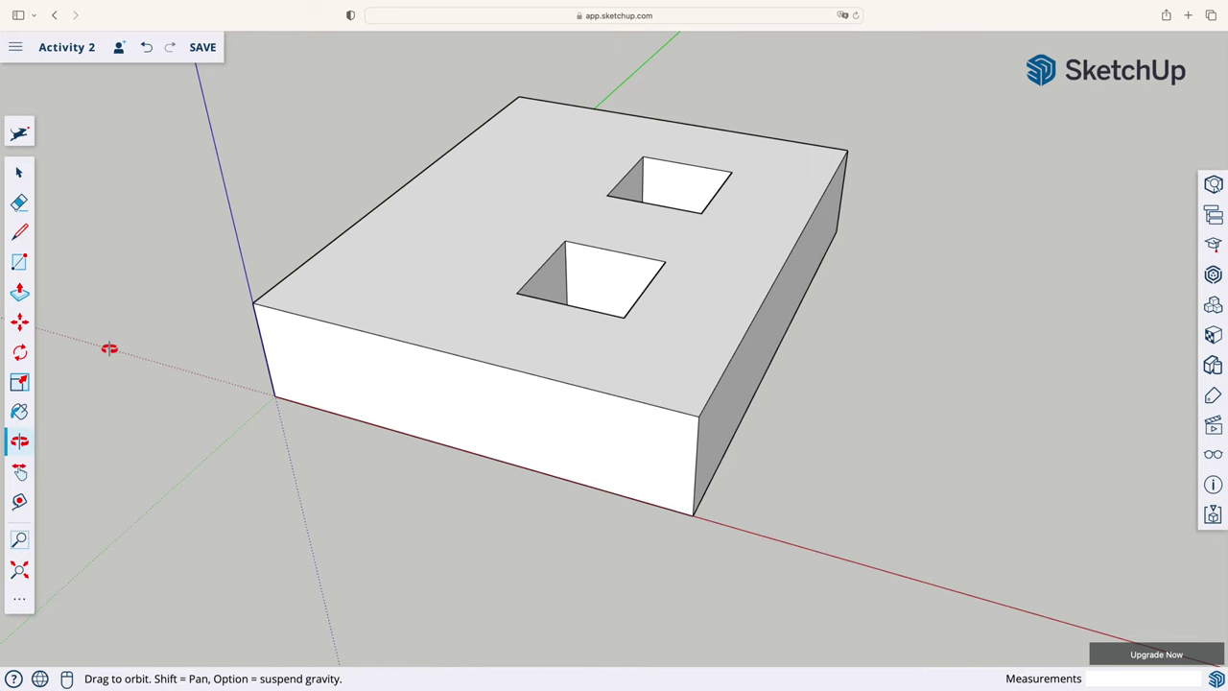
{"action": "mouse_move", "coordinate": [365, 172]}
{"action": "left_mouse_down"}
{"action": "mouse_move", "coordinate": [397, 201]}
{"action": "mouse_move", "coordinate": [356, 361]}
{"action": "left_mouse_up"}
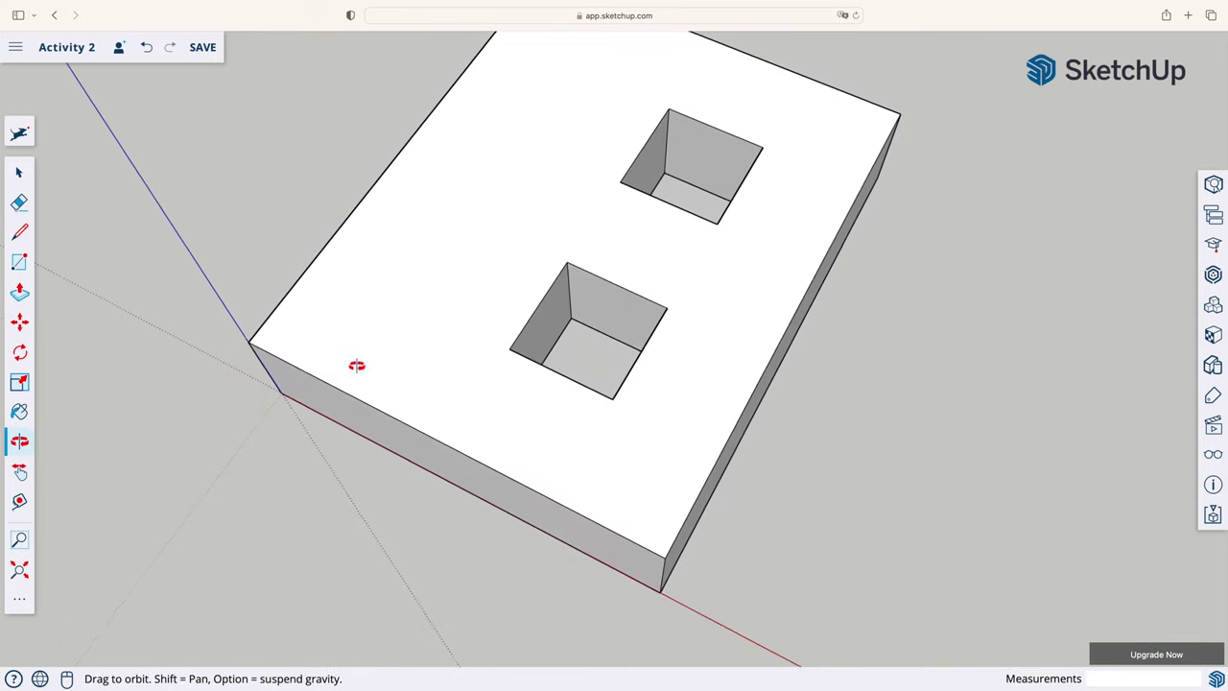
{"action": "key", "text": "p"}
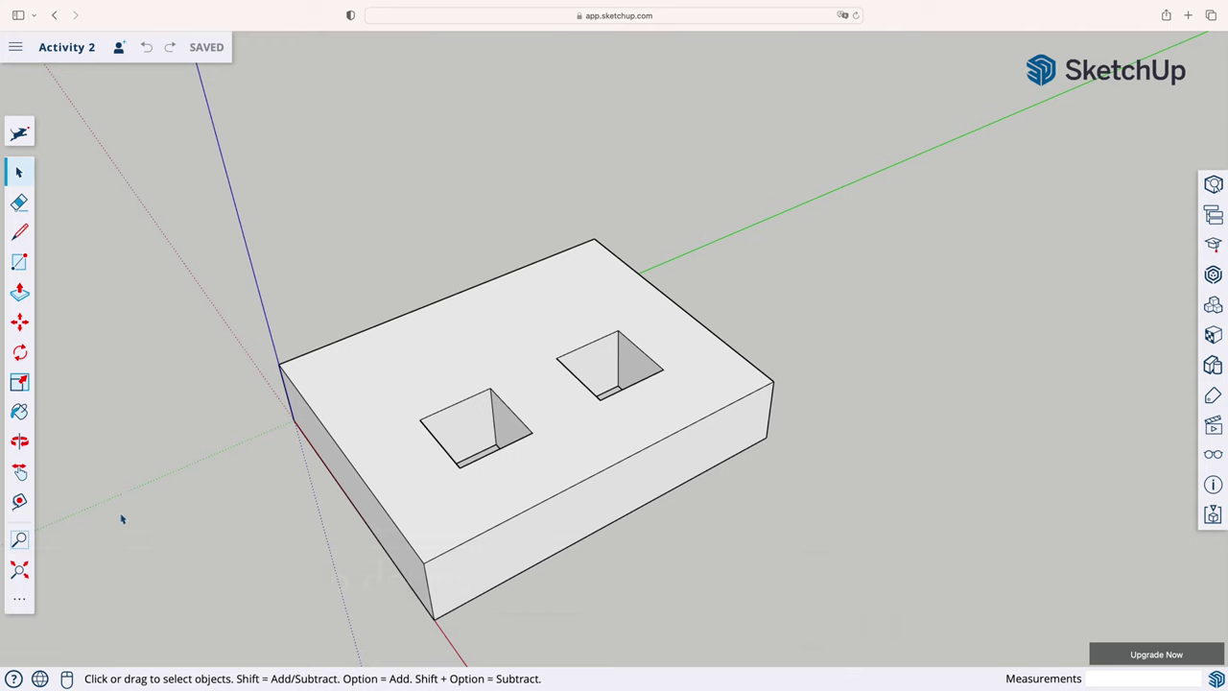
{"action": "left_click", "coordinate": [19, 501]}
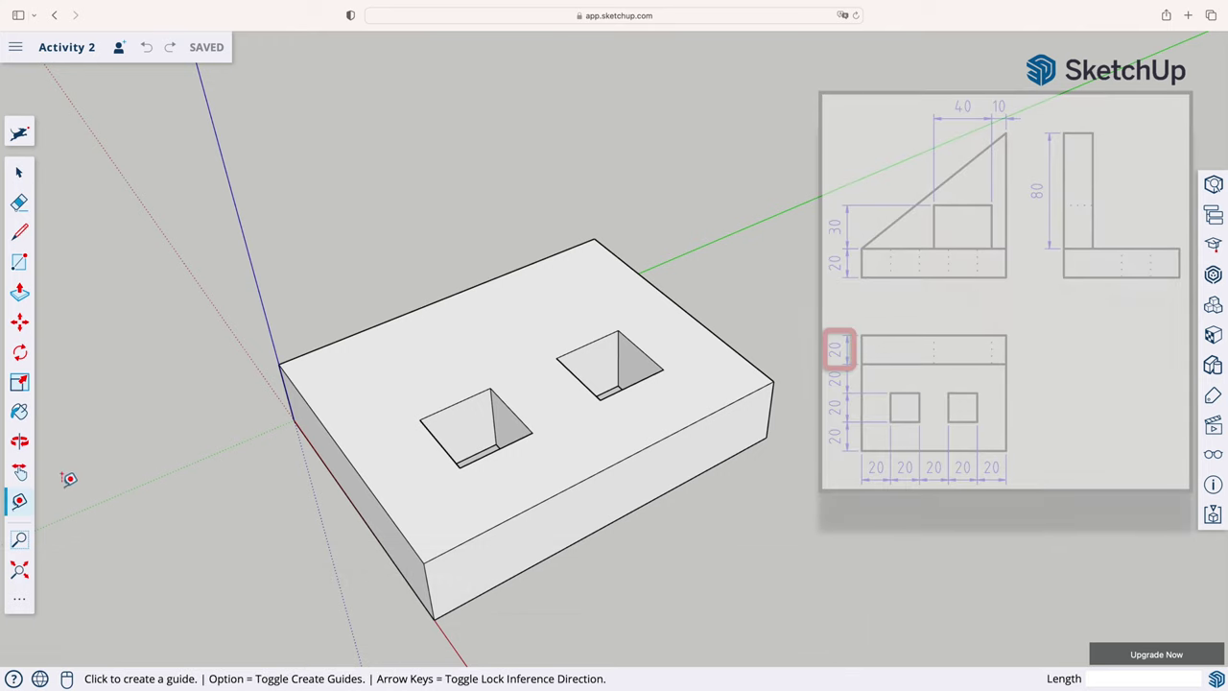
Place a guide 20 mm in from the block's back edge
{"action": "left_click", "coordinate": [280, 364]}
{"action": "left_click", "coordinate": [375, 326]}
{"action": "type", "text": "20"}
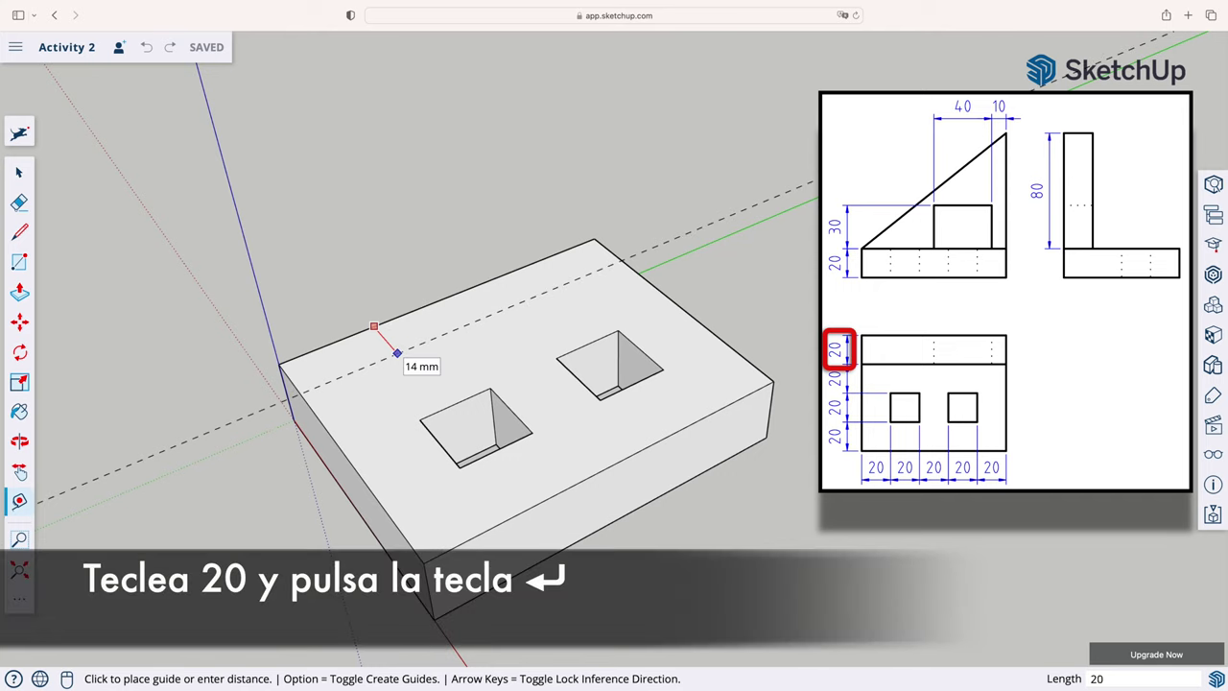
{"action": "key", "text": "Return"}
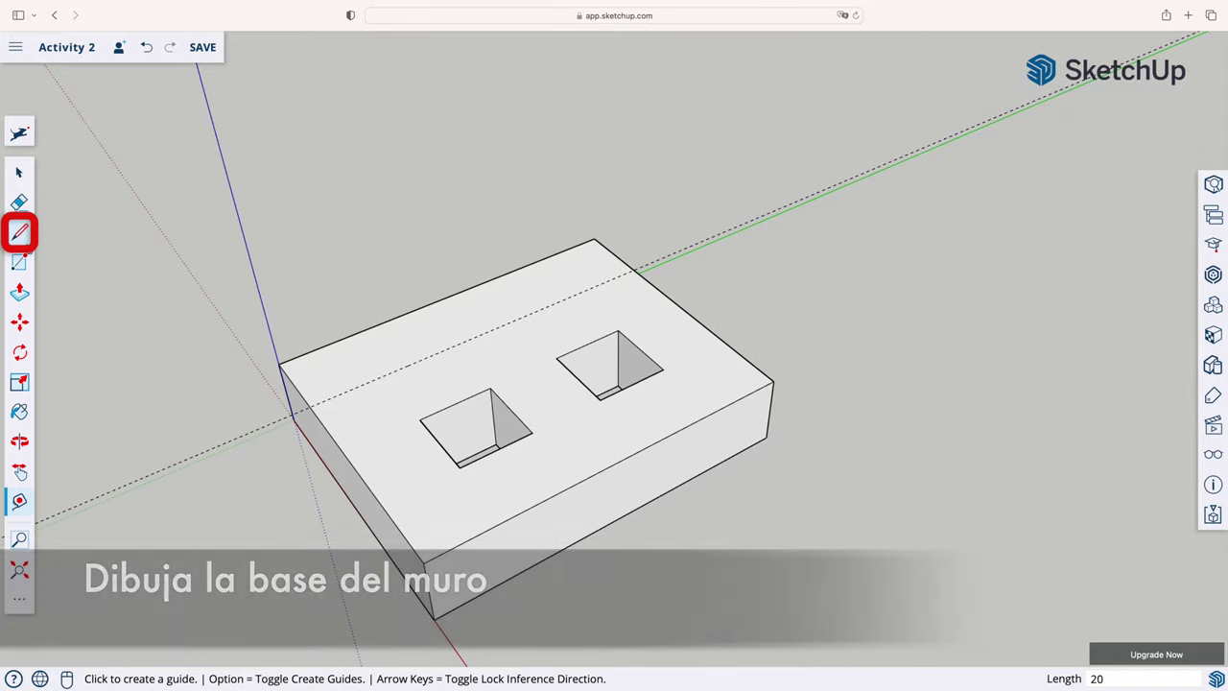
Draw a 100 mm line along the guide across the block's top face
{"action": "key", "text": "l"}
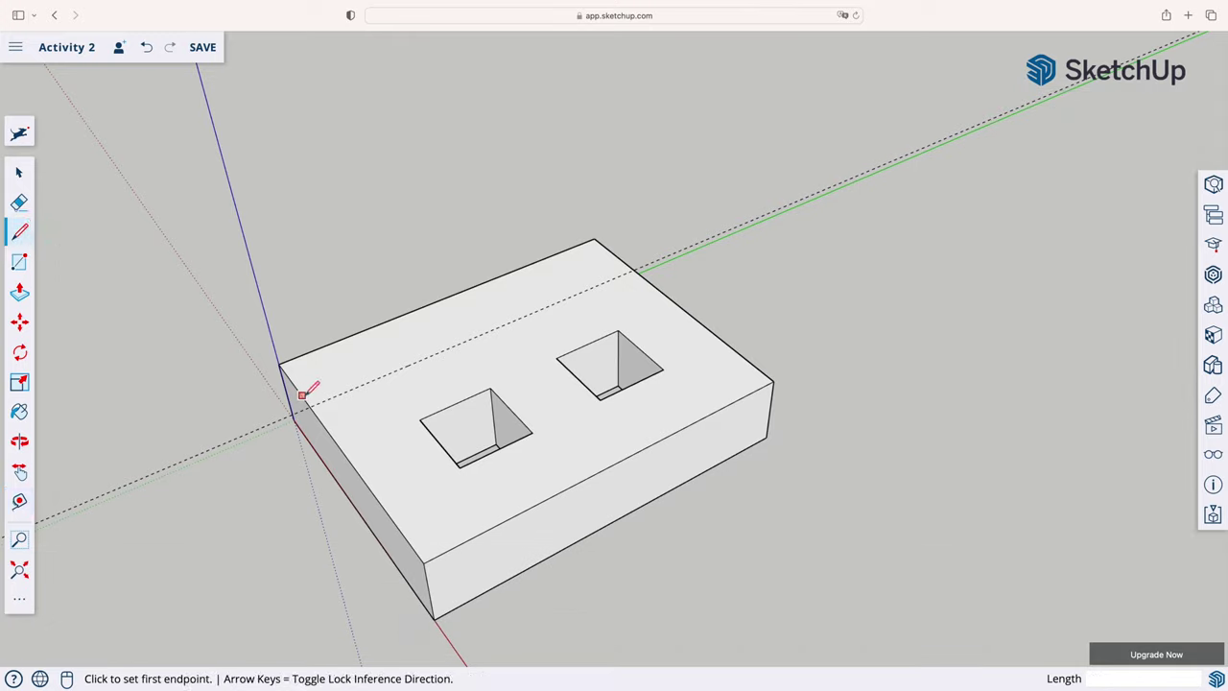
{"action": "left_click", "coordinate": [309, 406]}
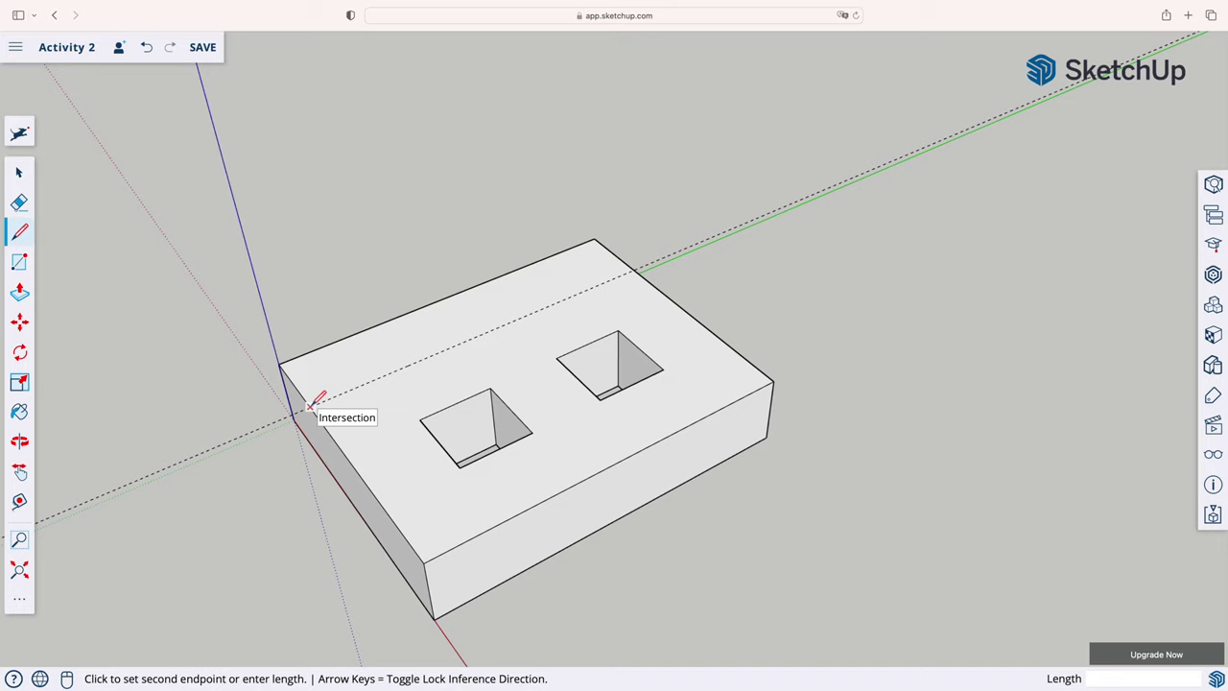
{"action": "left_click", "coordinate": [635, 270]}
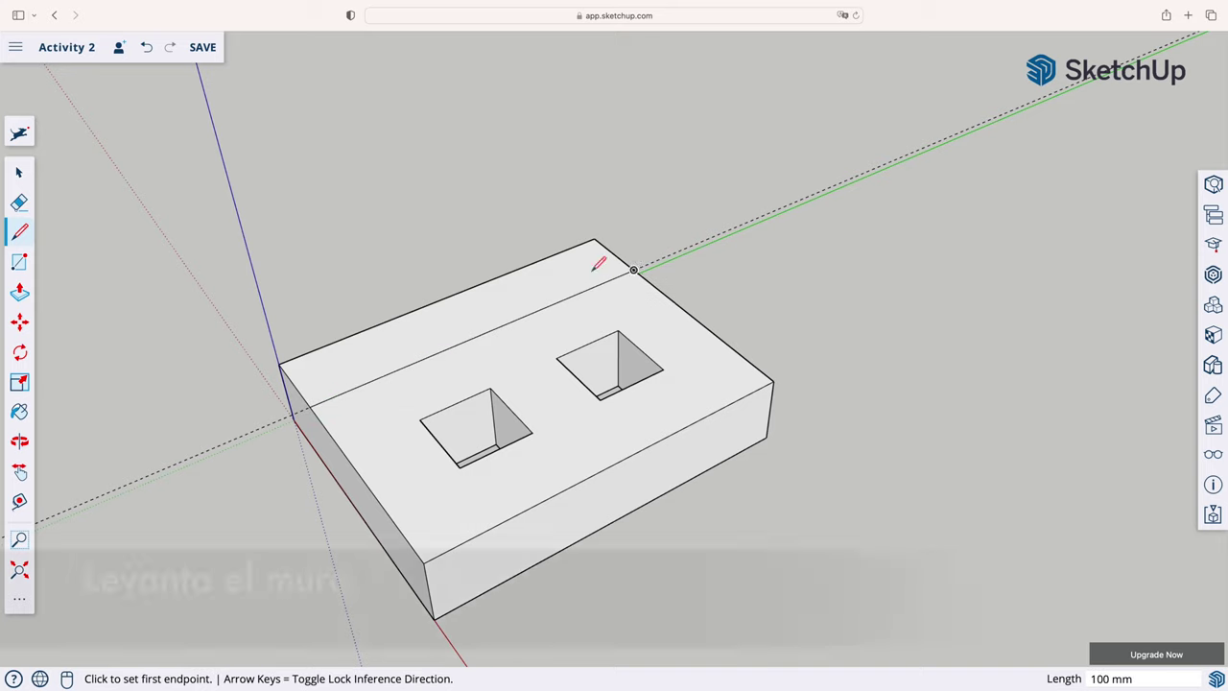
Pull the narrow back strip up 80 mm into a wall
{"action": "left_click", "coordinate": [19, 293]}
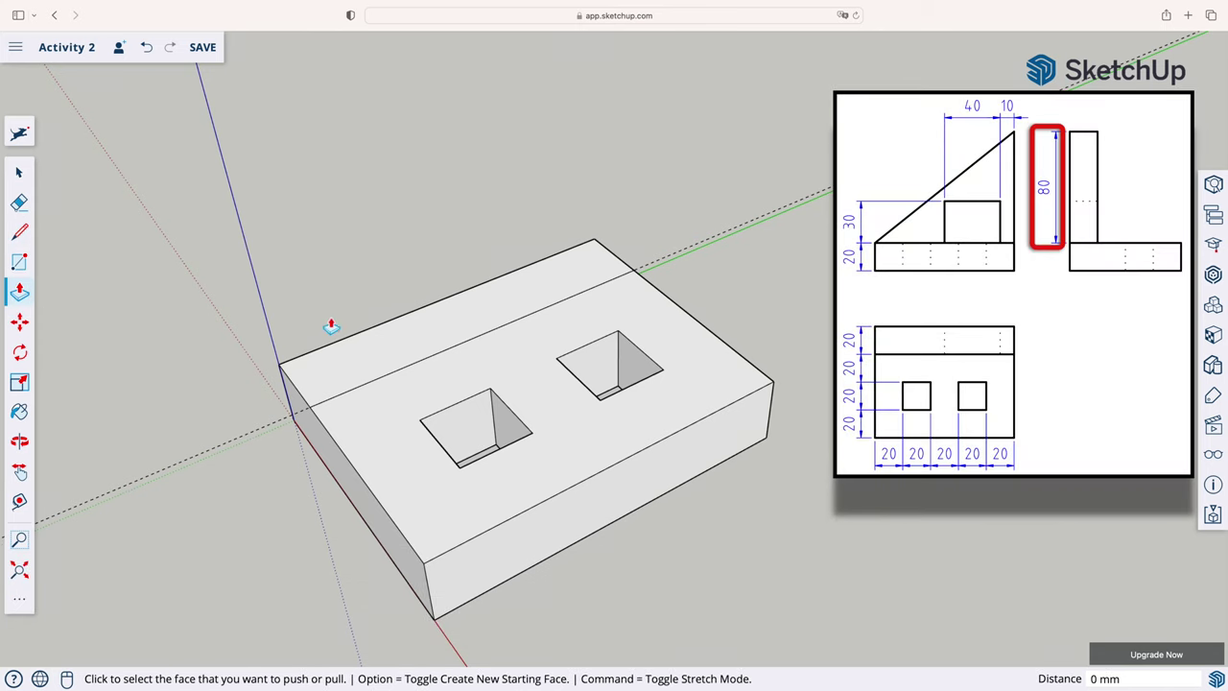
{"action": "left_click", "coordinate": [355, 358]}
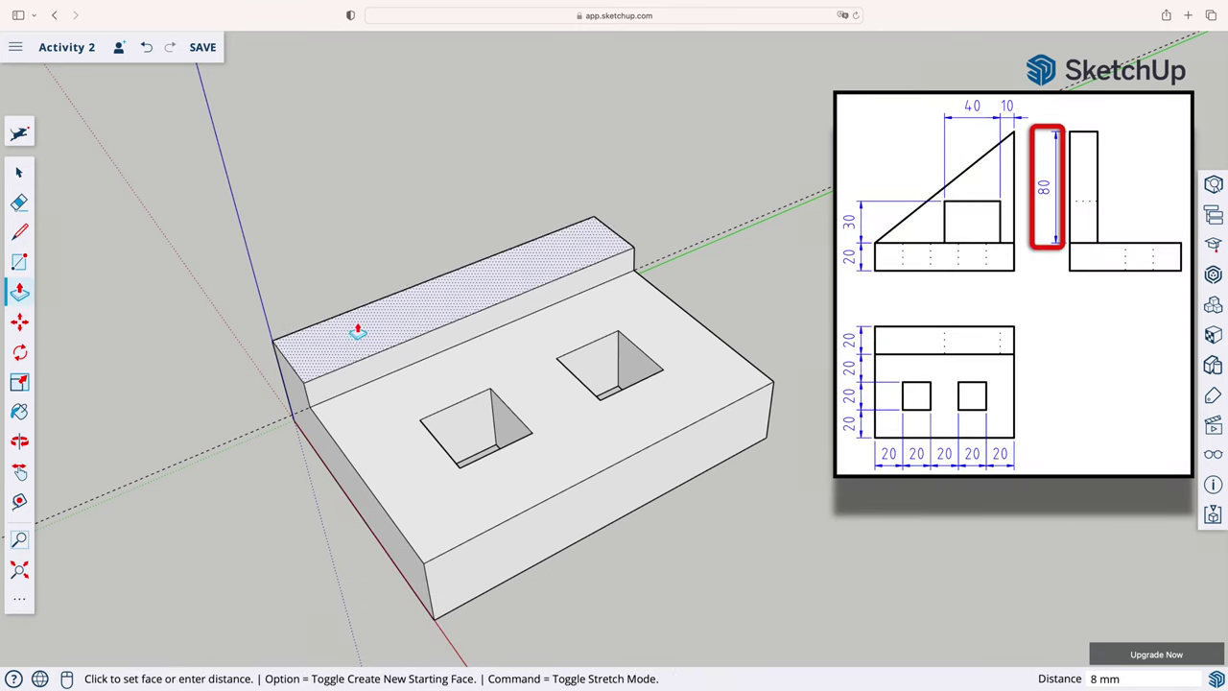
{"action": "type", "text": "80"}
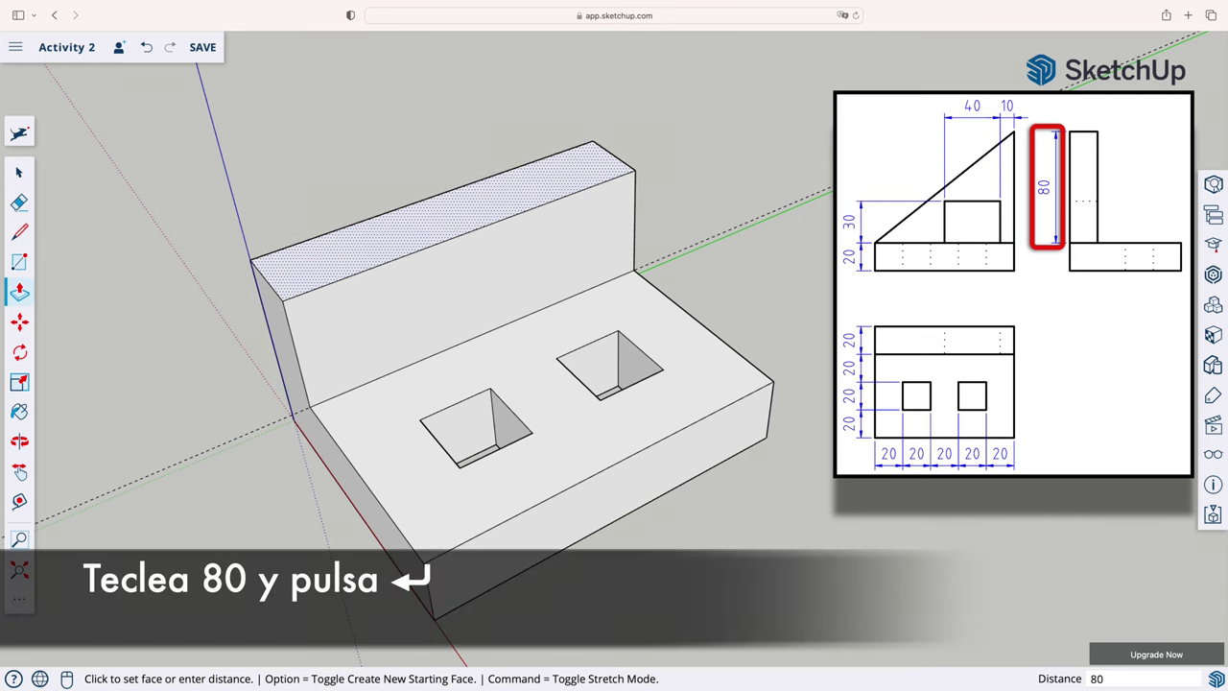
{"action": "key", "text": "Return"}
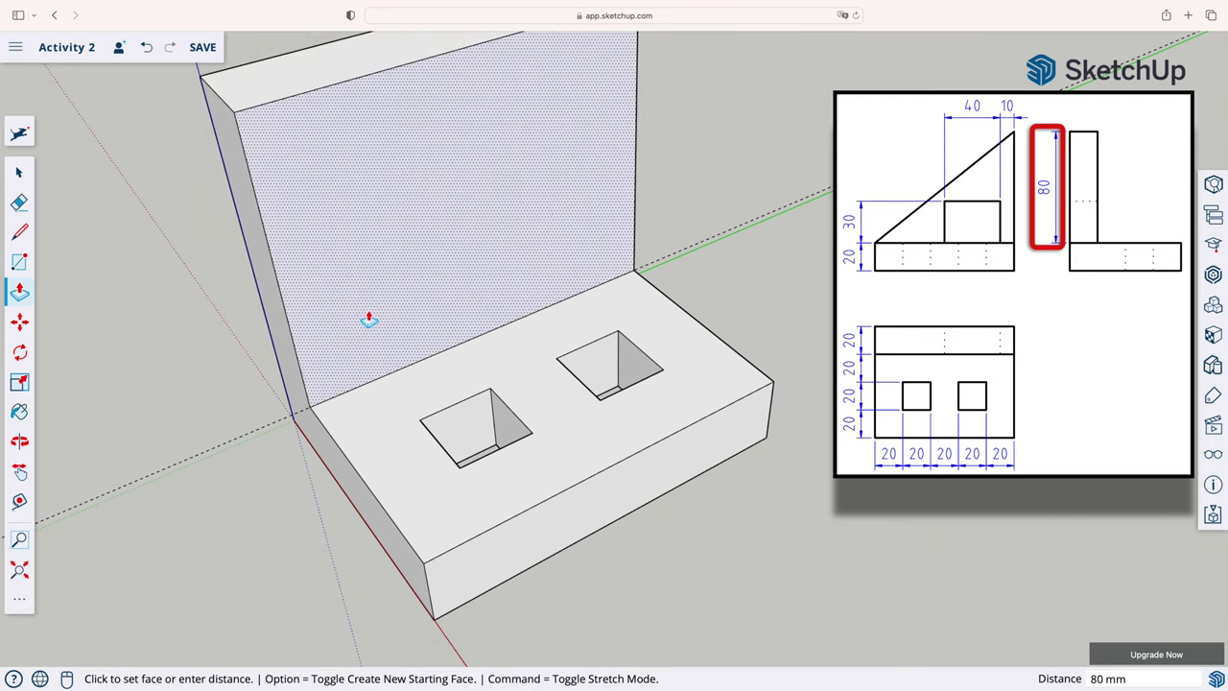
{"action": "scroll", "coordinate": [368, 320], "scroll_direction": "down", "scroll_amount": 3}
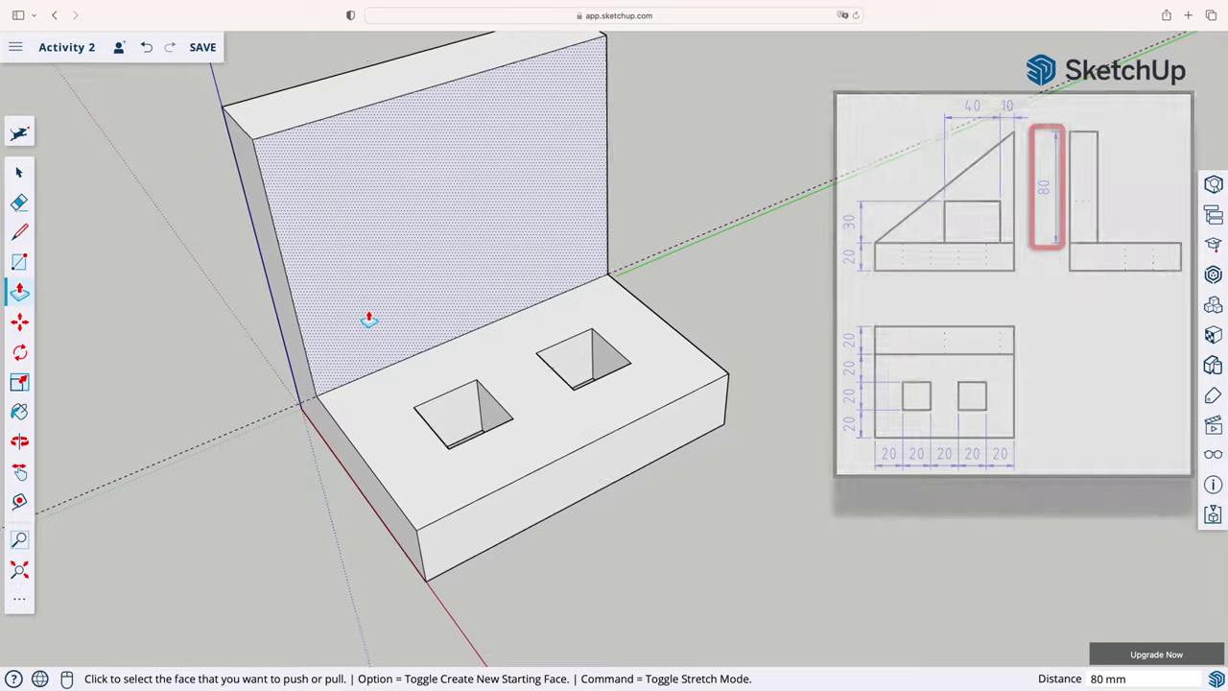
Draw a diagonal line from the wall's top corner down to its inner corner
{"action": "left_click", "coordinate": [21, 232]}
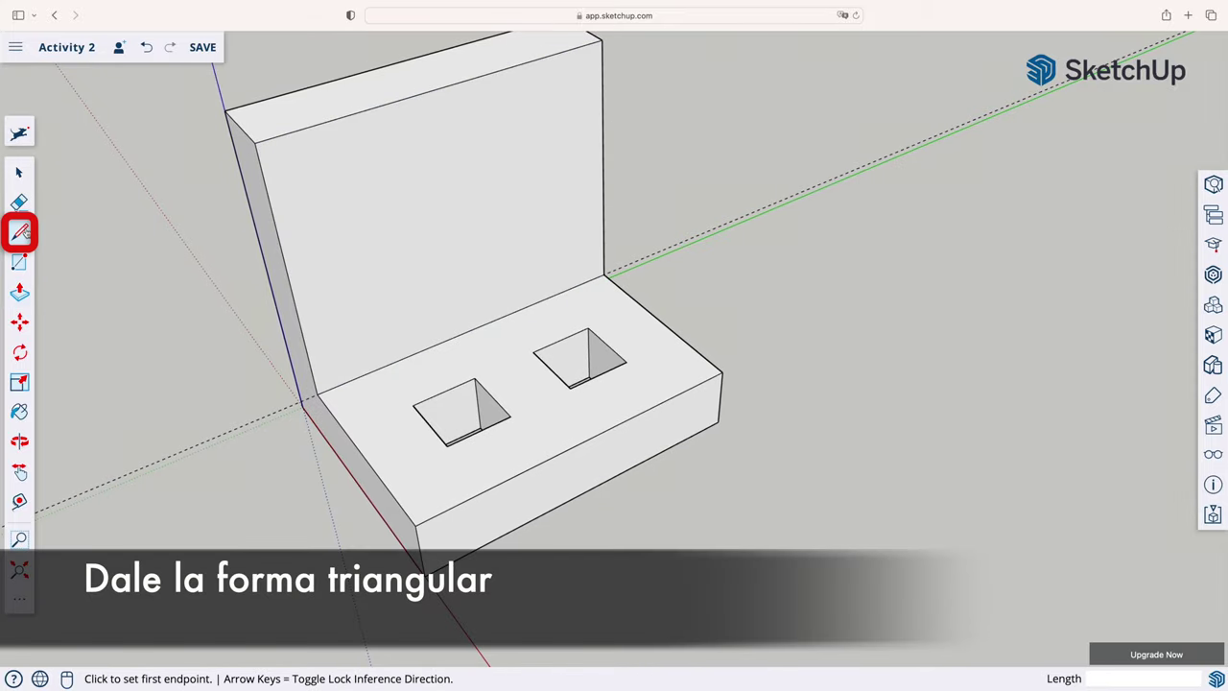
{"action": "left_click", "coordinate": [603, 40]}
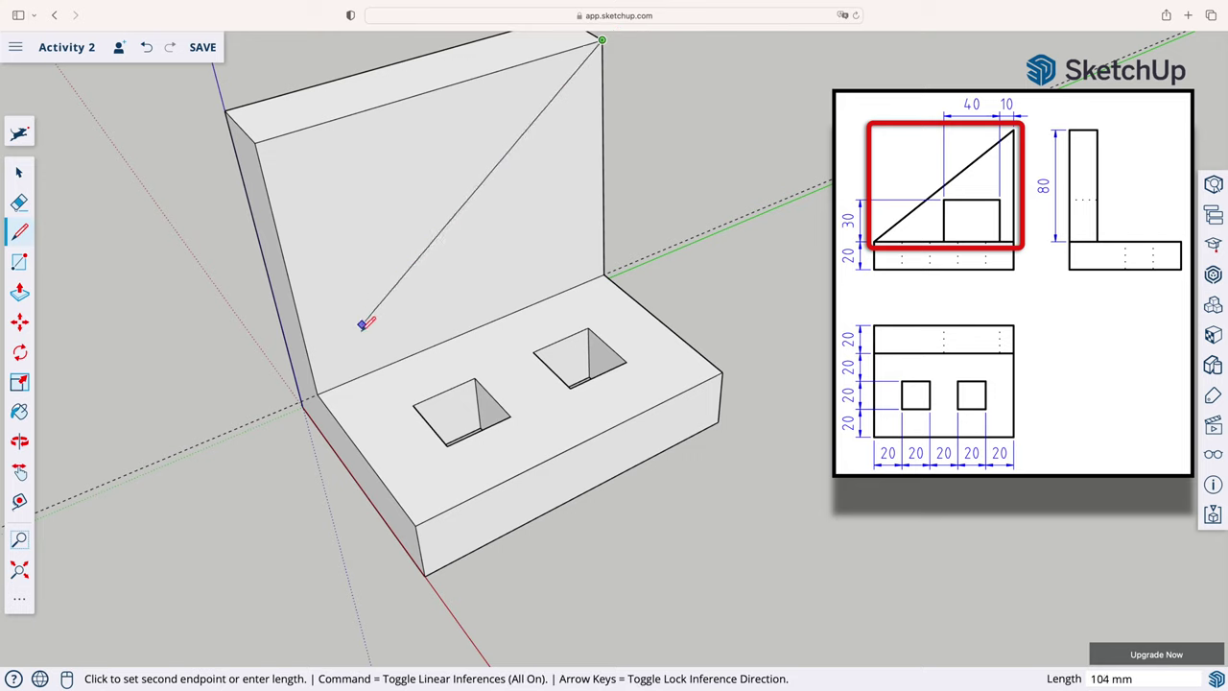
{"action": "left_click", "coordinate": [317, 394]}
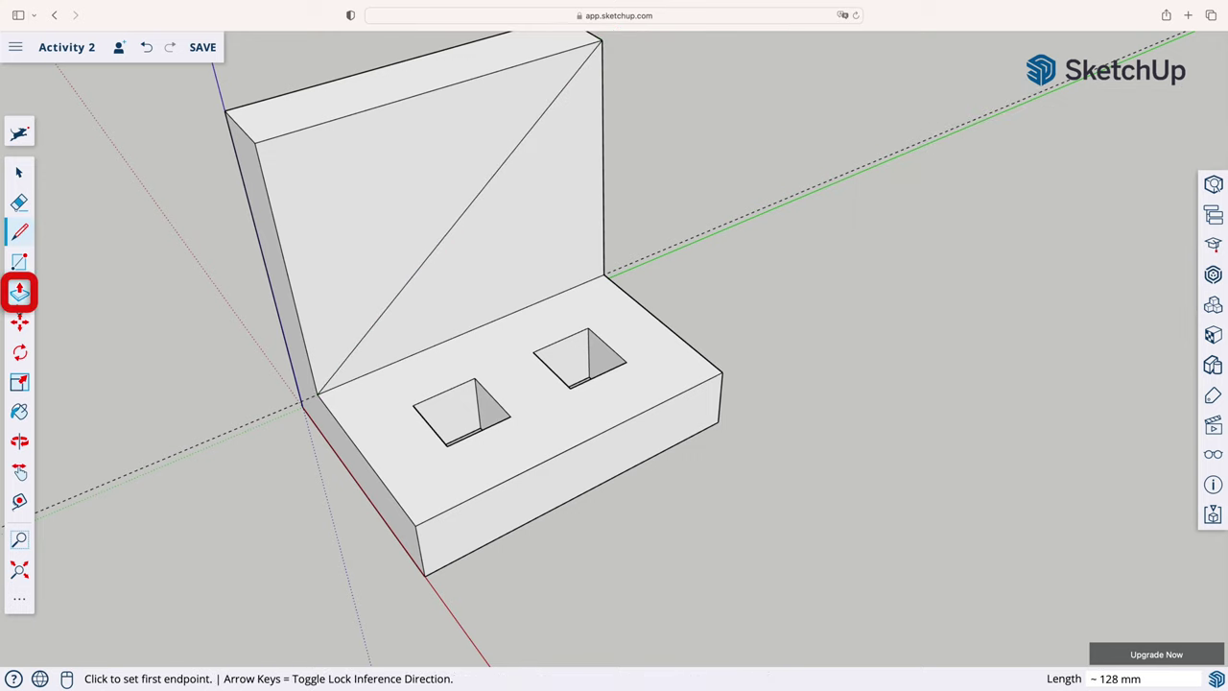
Push the wall's upper triangle back 20 mm to remove it
{"action": "left_click", "coordinate": [19, 292]}
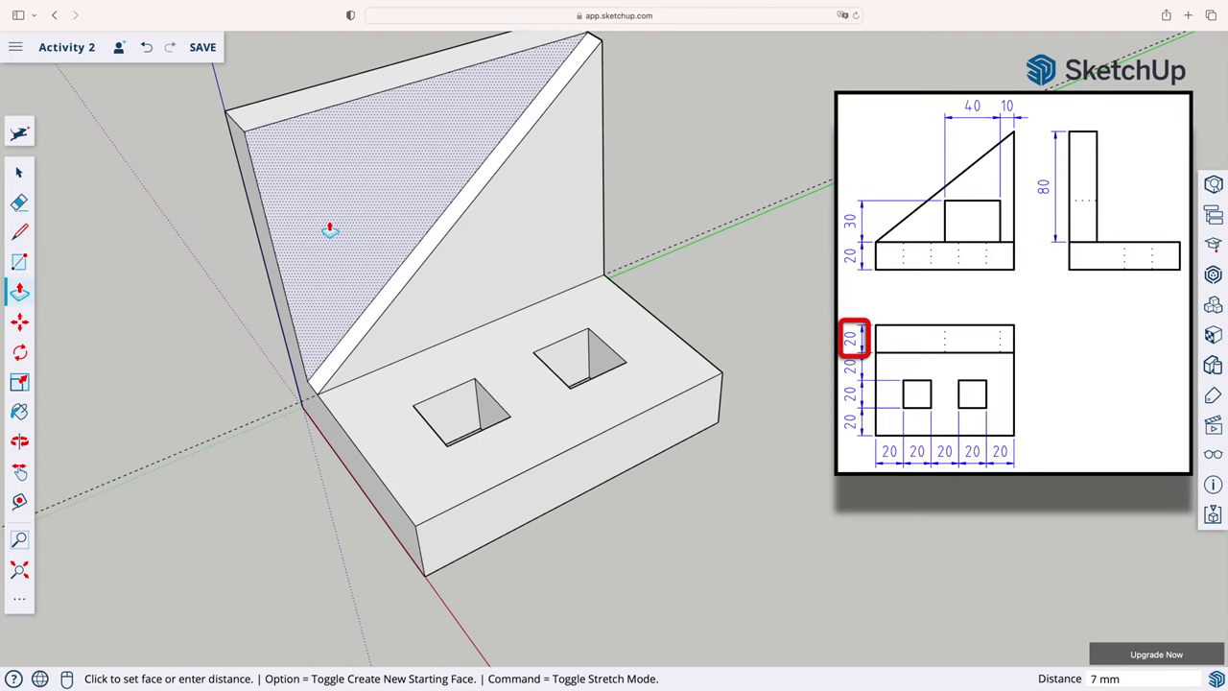
{"action": "type", "text": "20"}
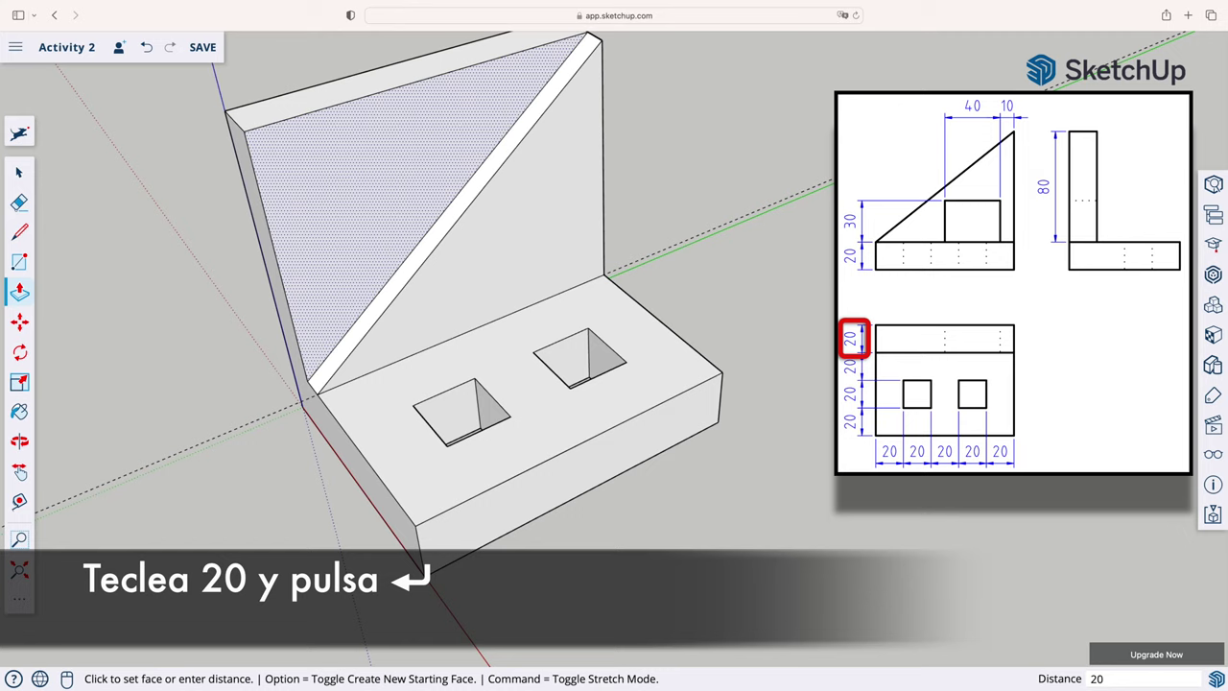
{"action": "key", "text": "Return"}
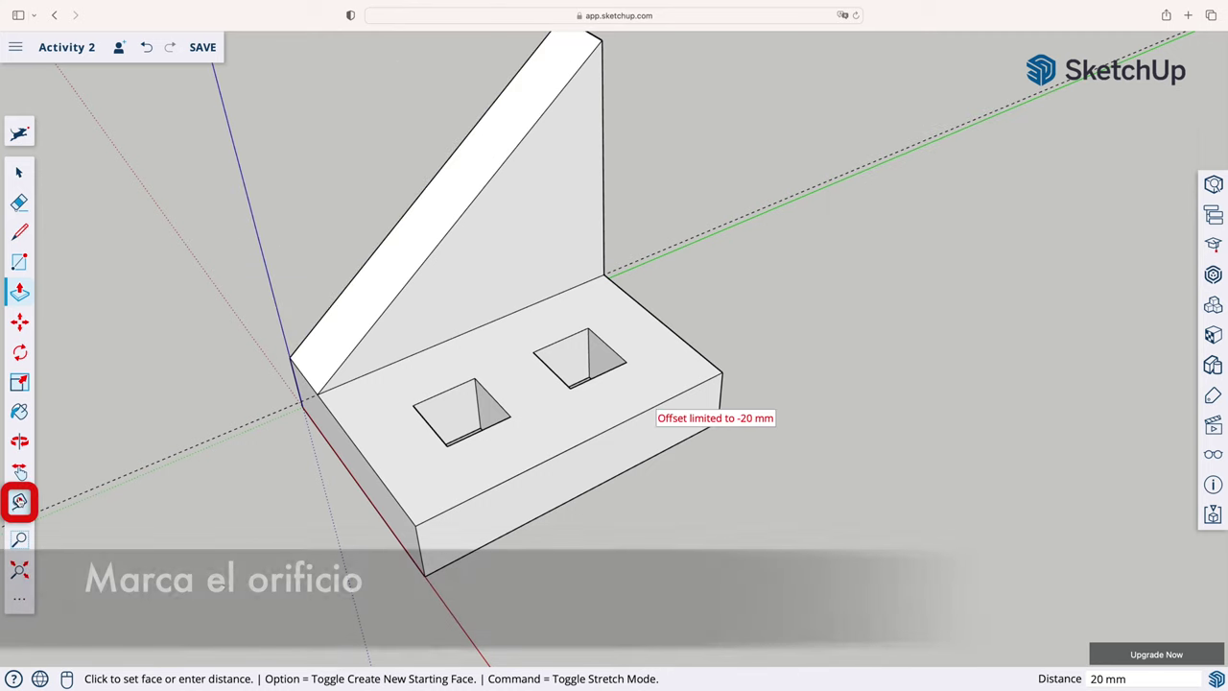
Place guides 30 mm above the base, 10 mm in from the upright's edge, then 40 mm further
{"action": "left_click", "coordinate": [19, 501]}
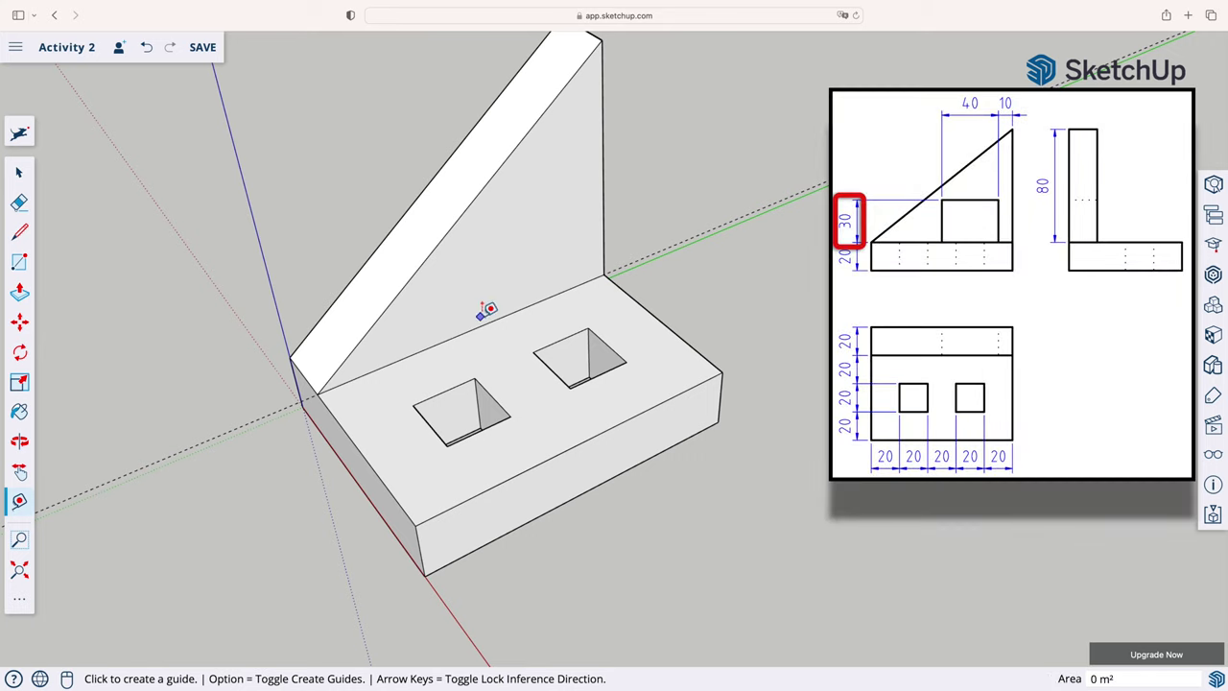
{"action": "left_click", "coordinate": [500, 316]}
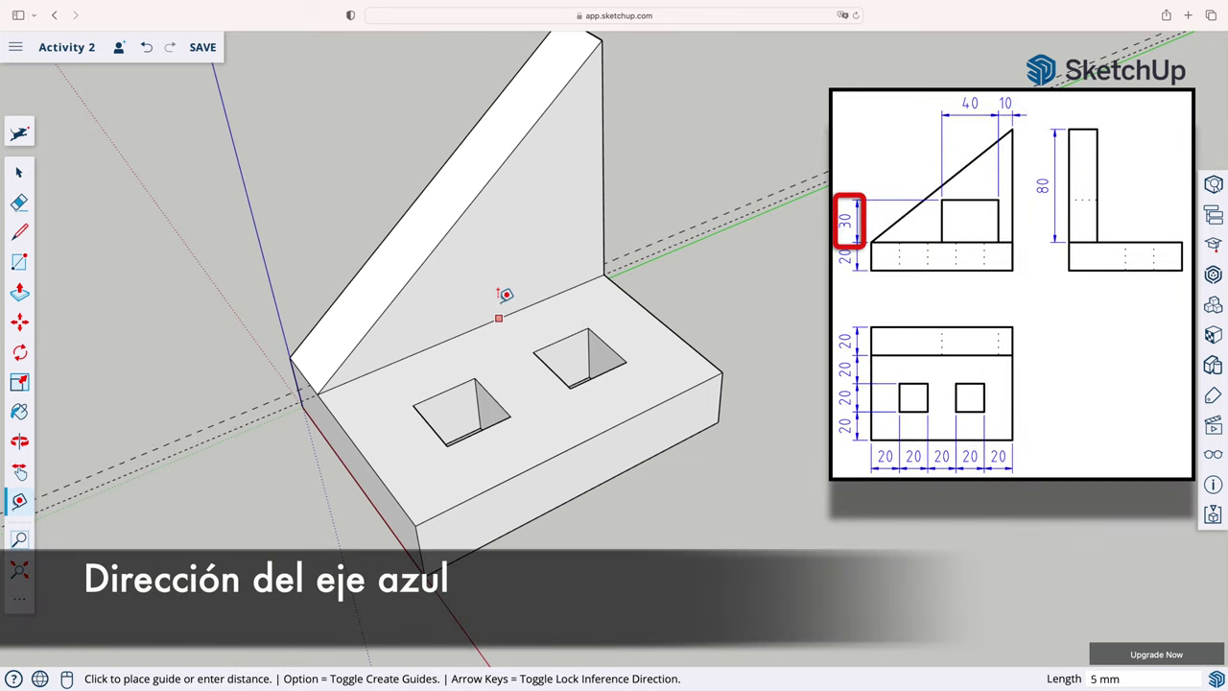
{"action": "type", "text": "30"}
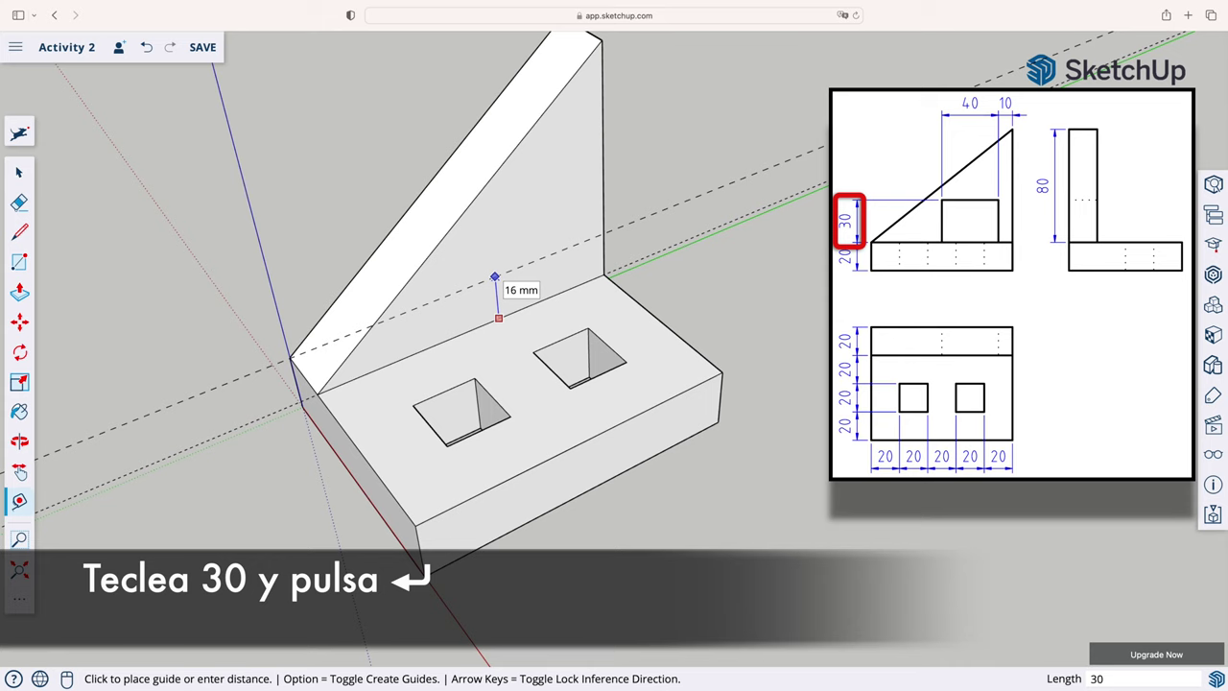
{"action": "key", "text": "Return"}
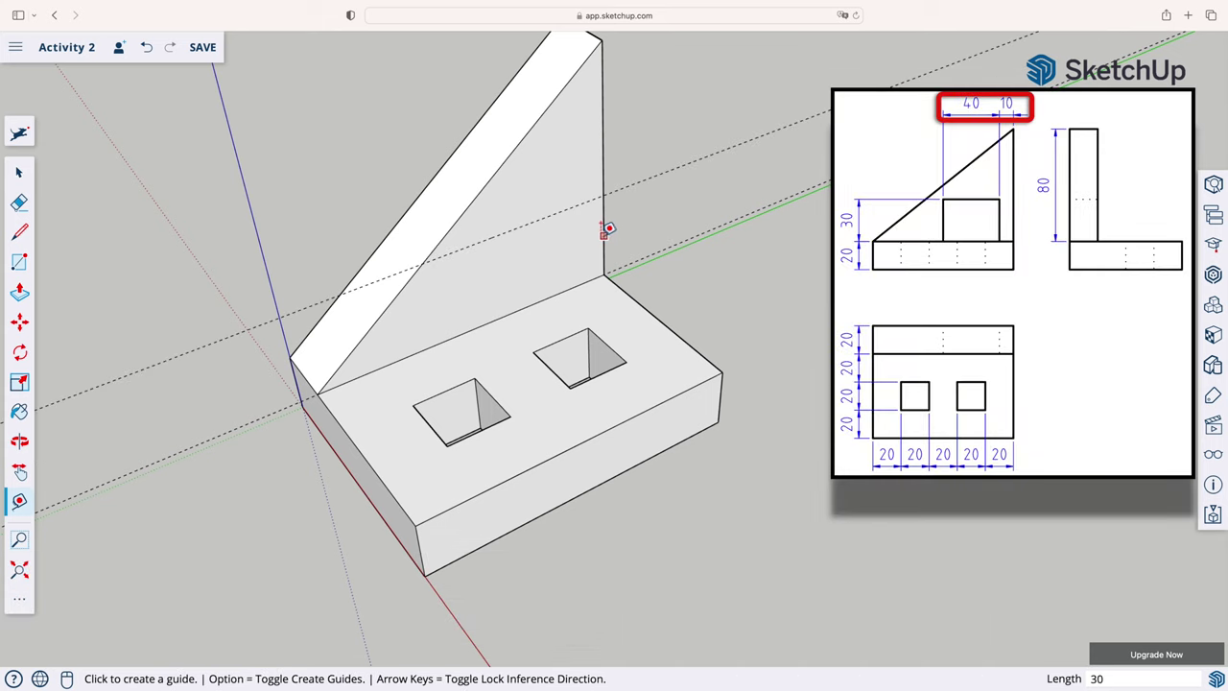
{"action": "left_click", "coordinate": [603, 233]}
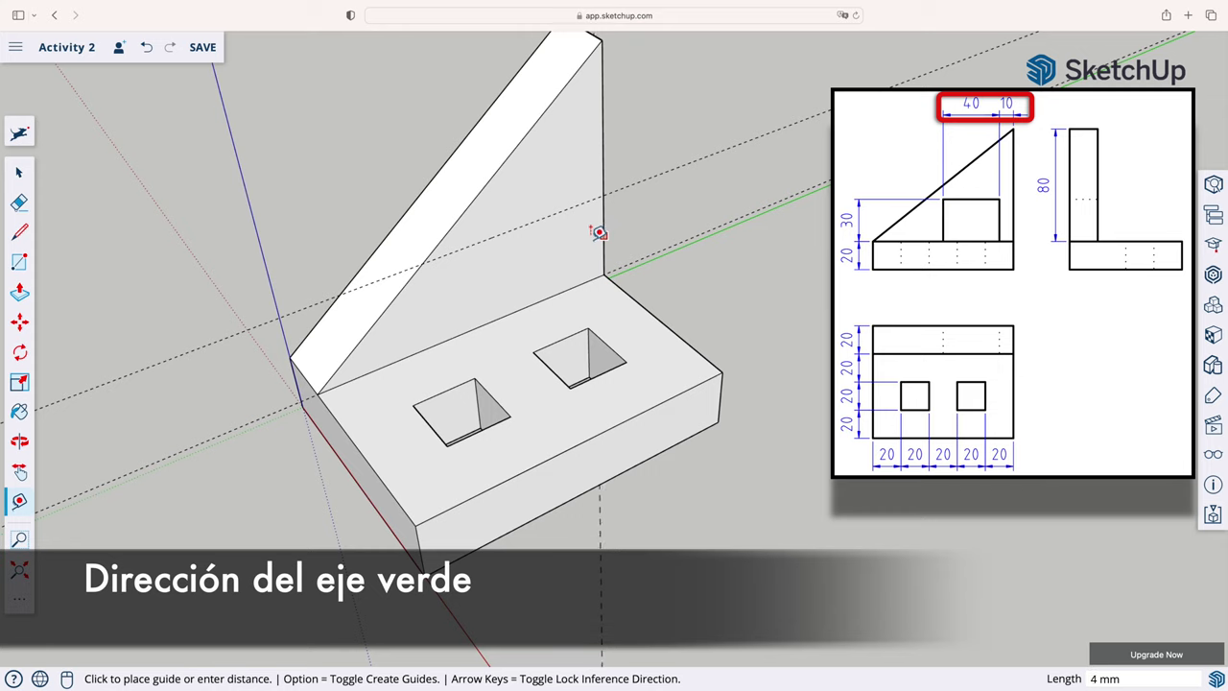
{"action": "type", "text": "10"}
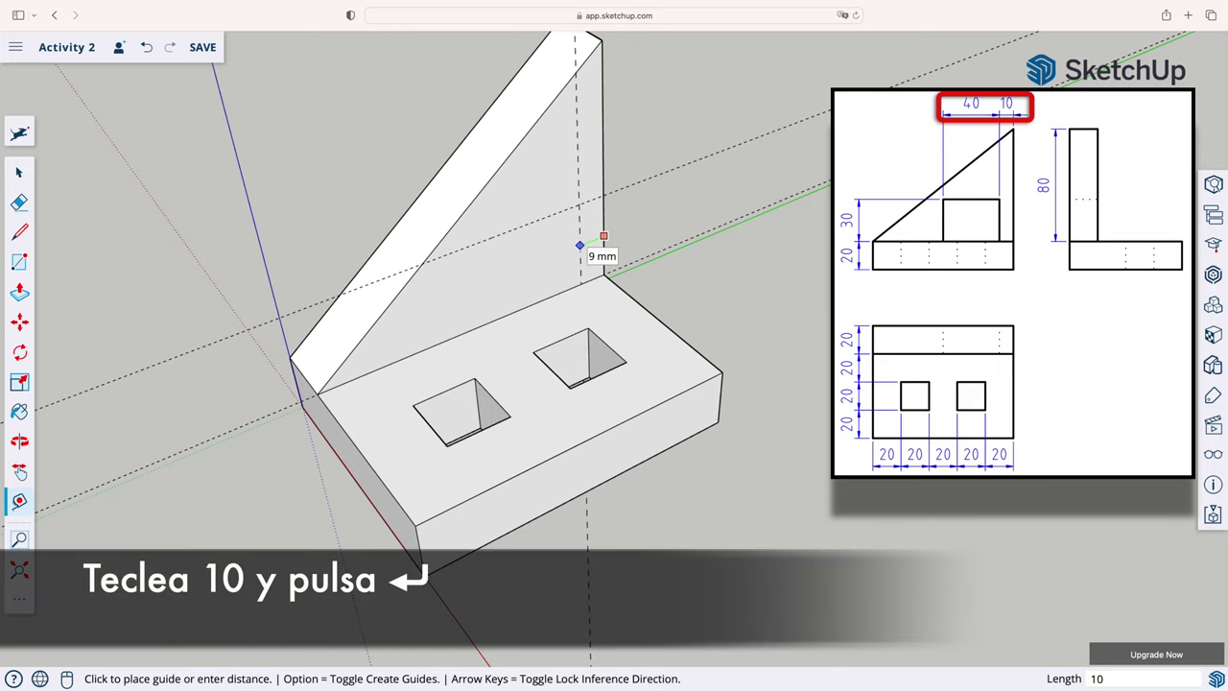
{"action": "key", "text": "Return"}
{"action": "left_click", "coordinate": [578, 242]}
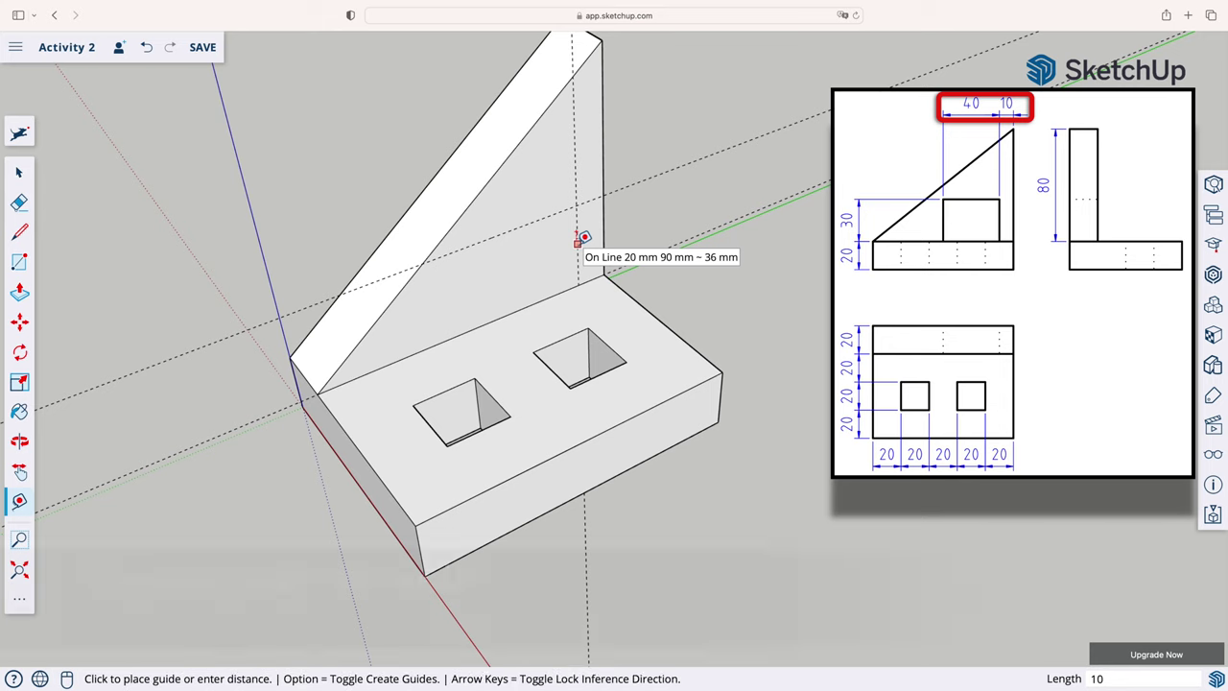
{"action": "type", "text": "40"}
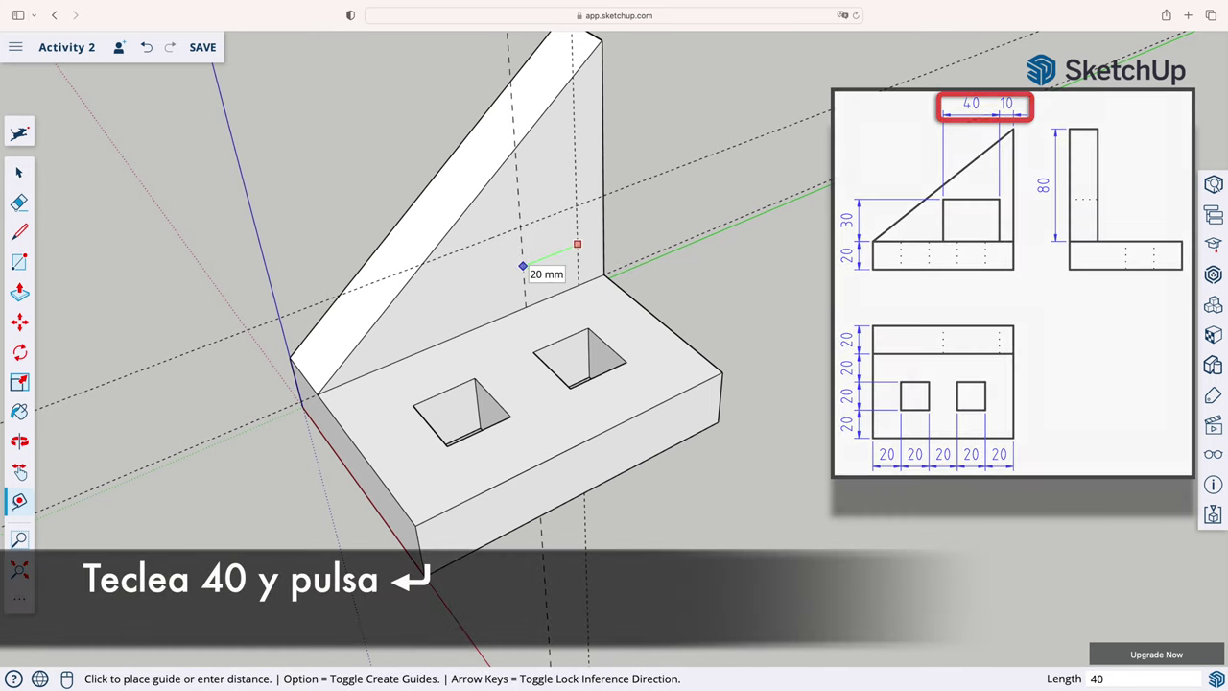
{"action": "key", "text": "Return"}
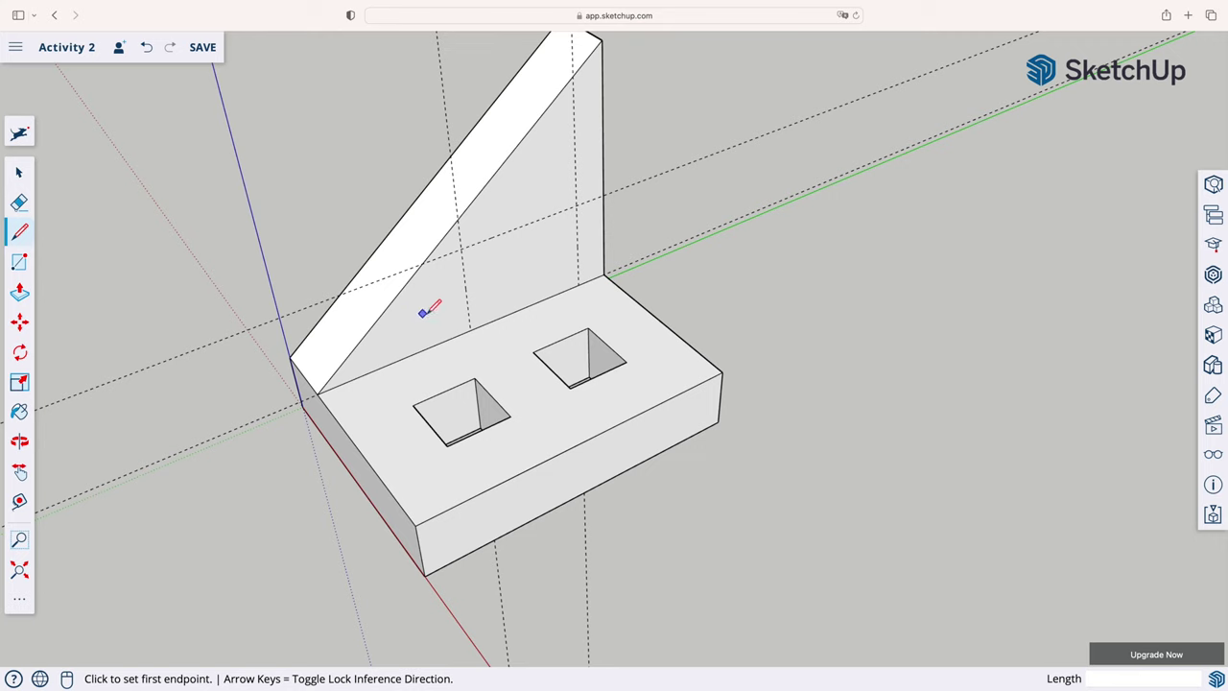
Outline a 40 by 30 mm rectangle on the upright along the guides
{"action": "left_click", "coordinate": [470, 329]}
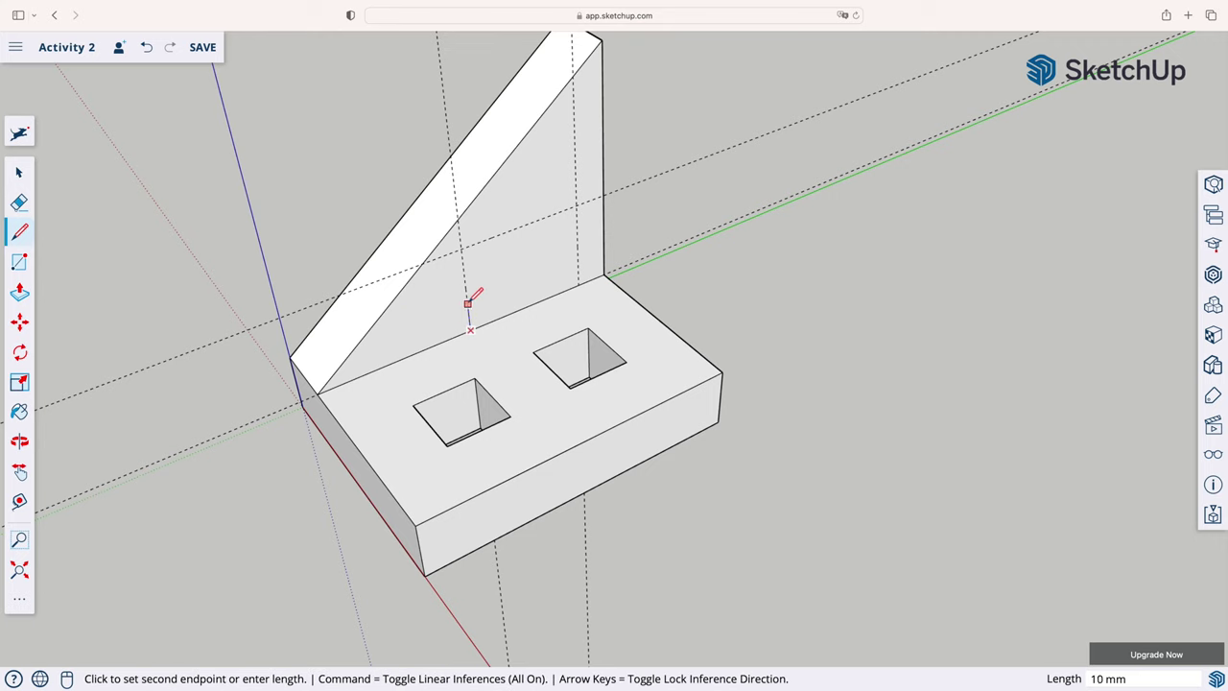
{"action": "left_click", "coordinate": [462, 249]}
{"action": "left_click", "coordinate": [576, 204]}
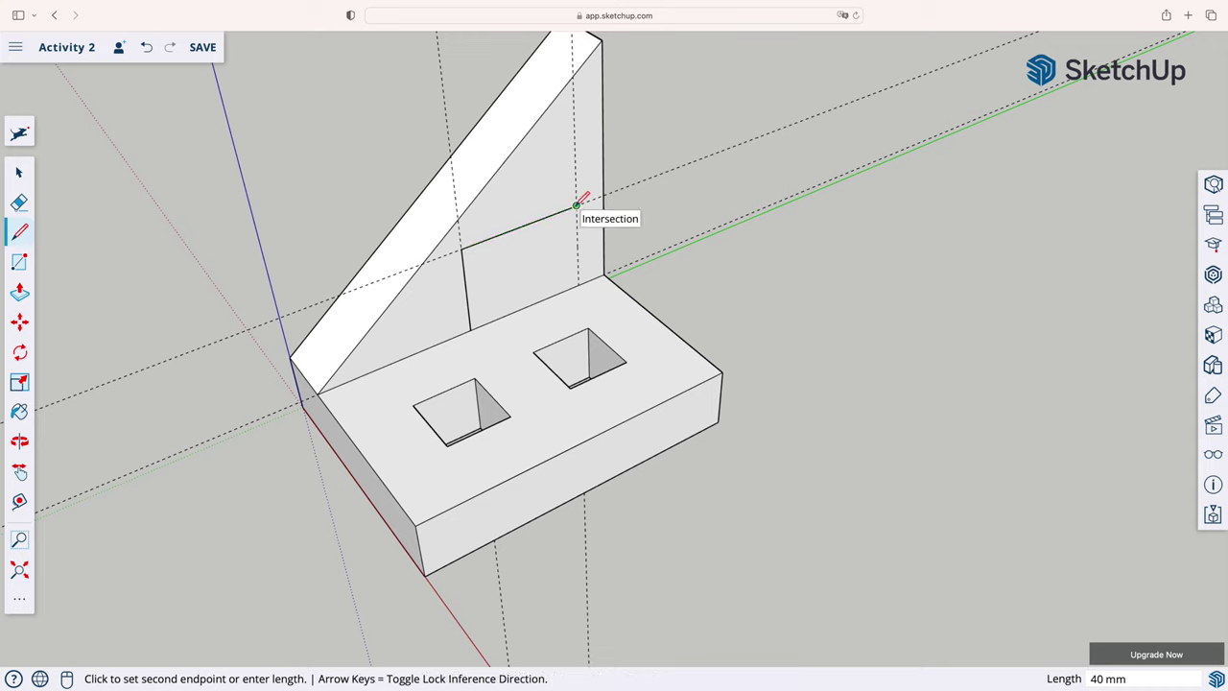
{"action": "left_click", "coordinate": [578, 284]}
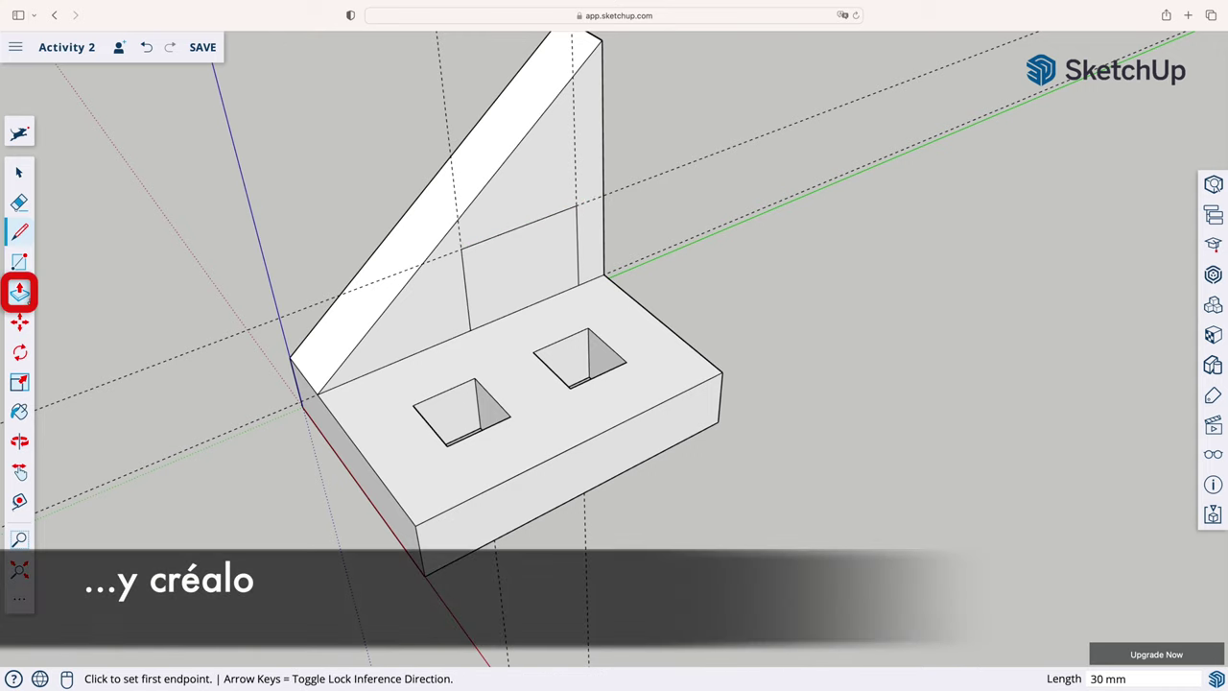
Push the rectangle 20 mm through the upright to open the hole
{"action": "left_click", "coordinate": [20, 293]}
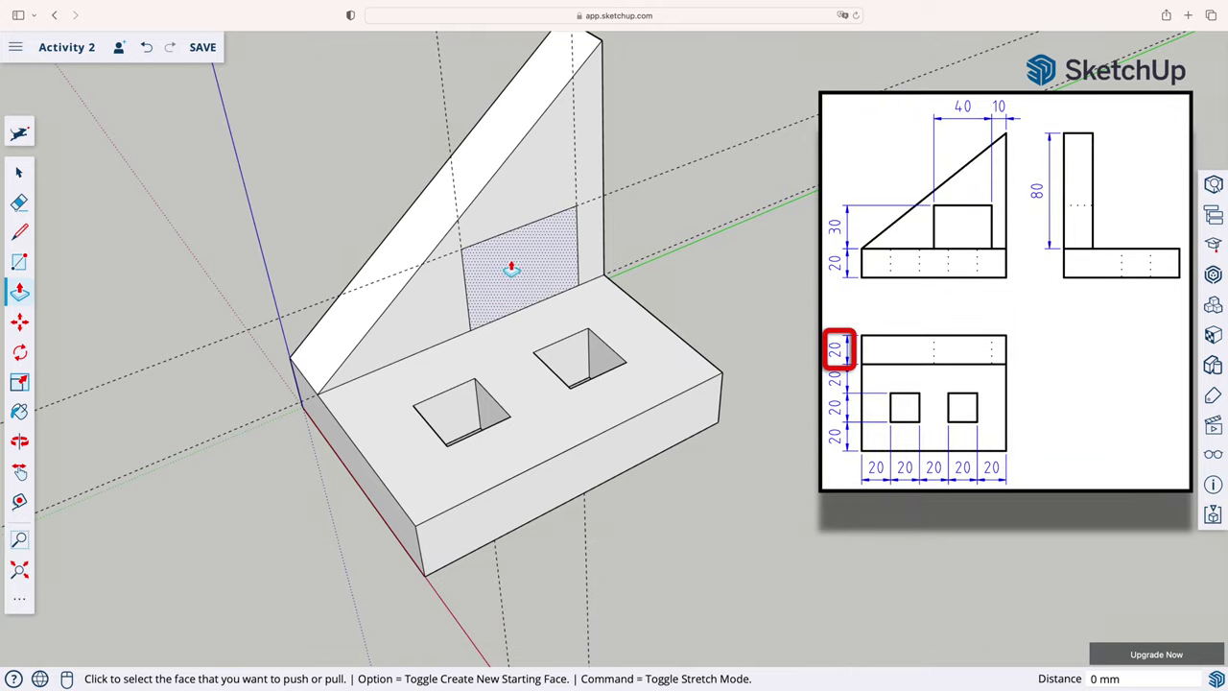
{"action": "left_click", "coordinate": [507, 271]}
{"action": "type", "text": "20"}
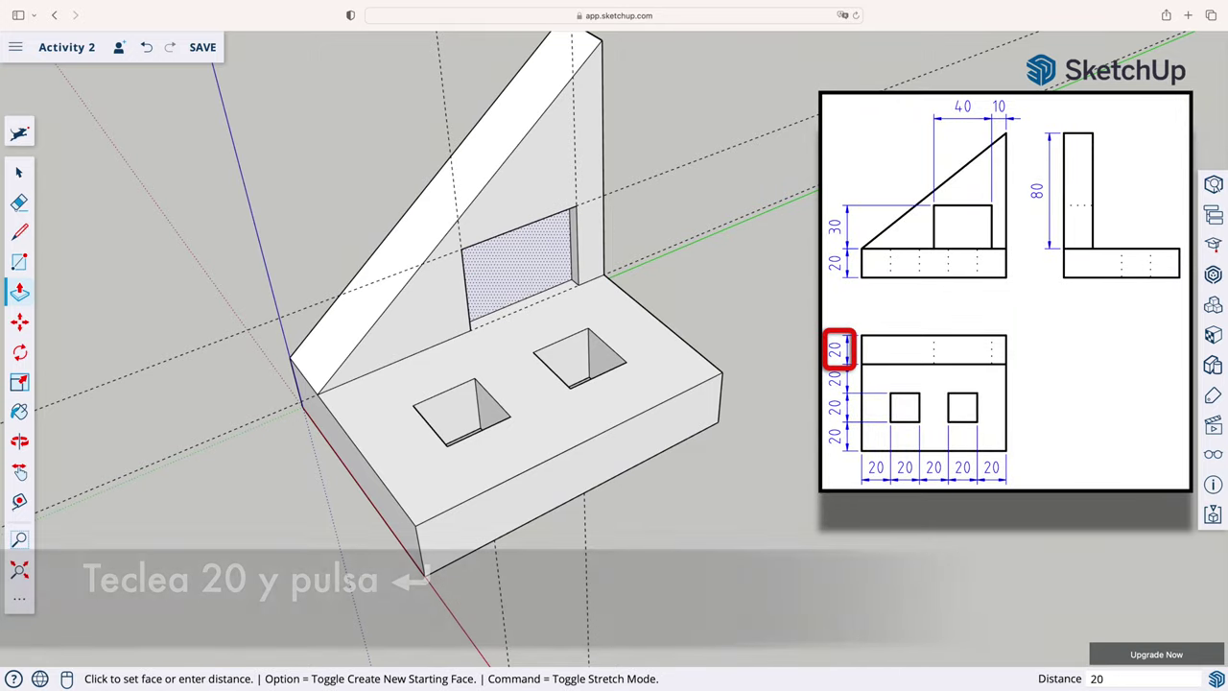
{"action": "key", "text": "Return"}
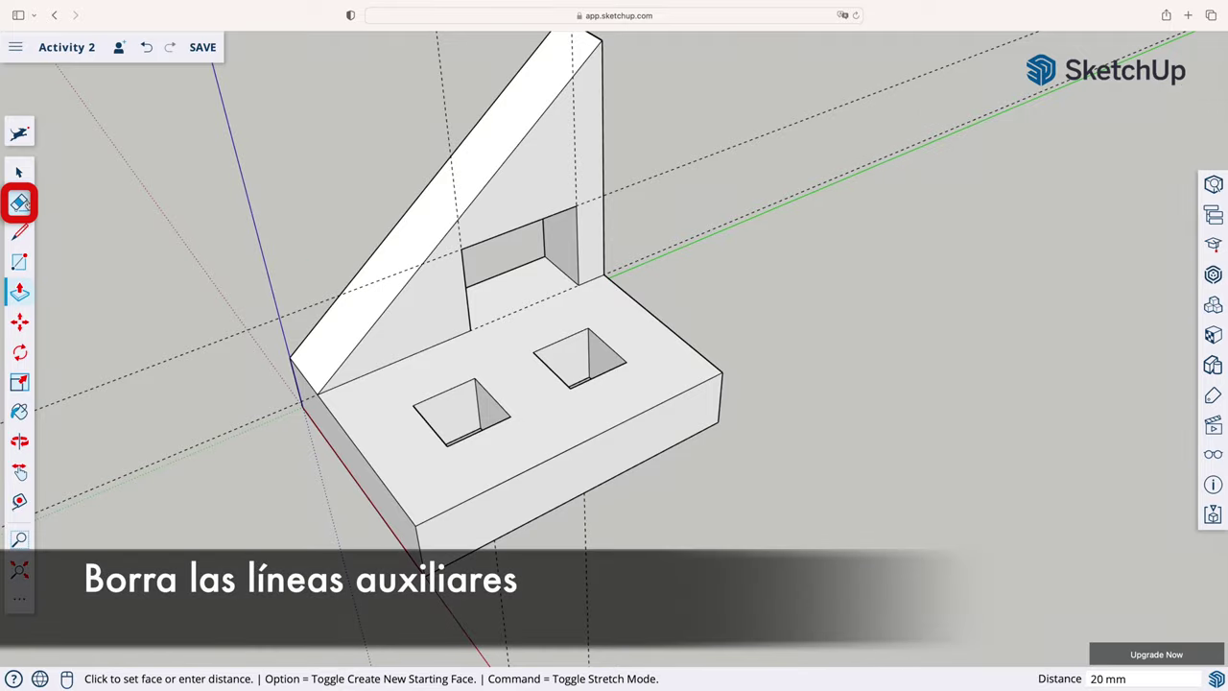
Erase every dashed guide line crossing the bracket
{"action": "left_click", "coordinate": [20, 202]}
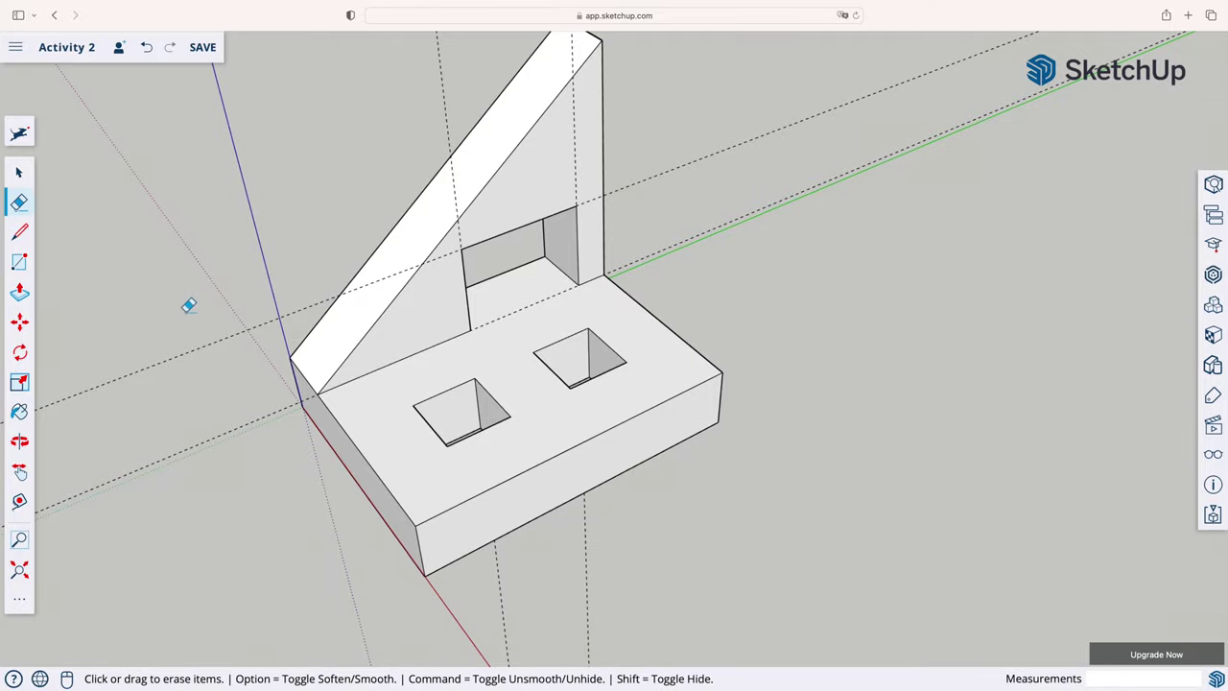
{"action": "left_click_drag", "start_coordinate": [189, 308], "coordinate": [192, 480]}
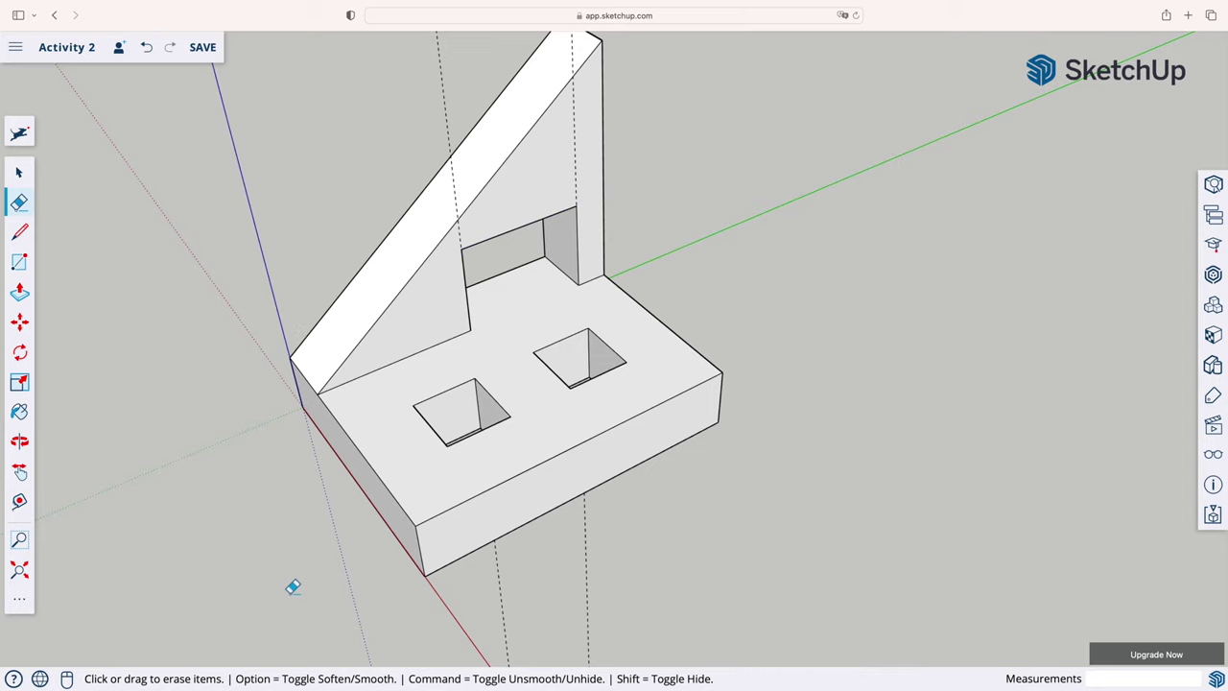
{"action": "left_click_drag", "start_coordinate": [477, 588], "coordinate": [541, 585]}
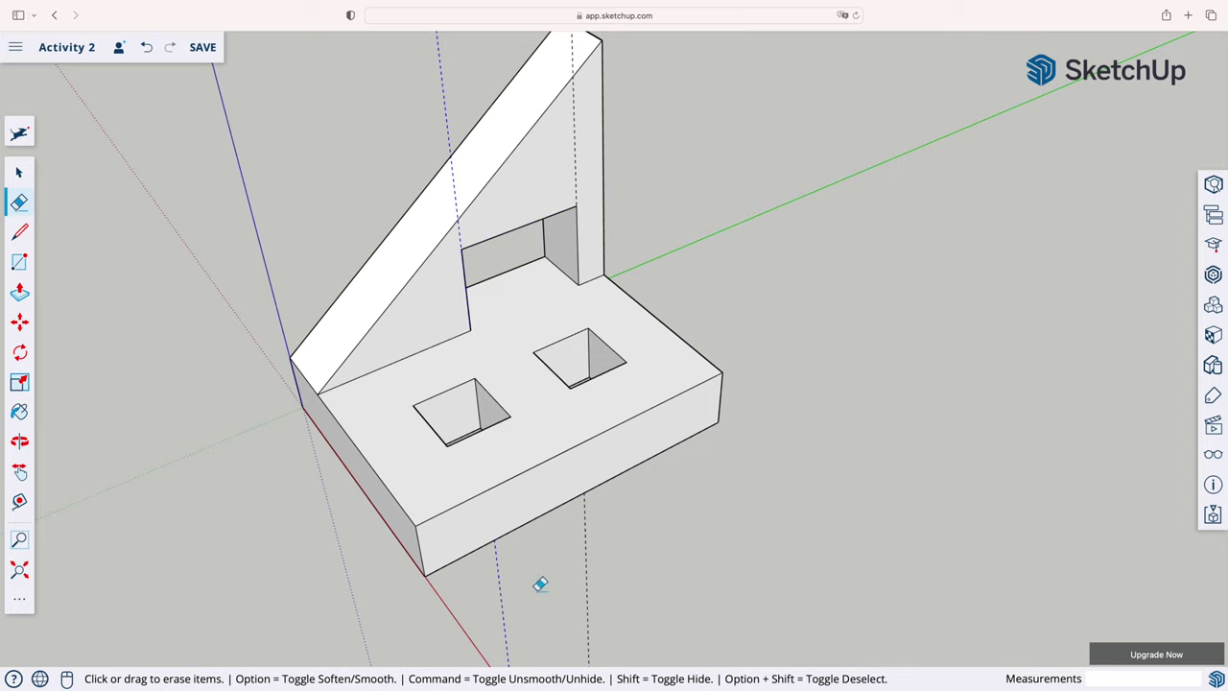
{"action": "left_click_drag", "start_coordinate": [655, 575], "coordinate": [656, 575]}
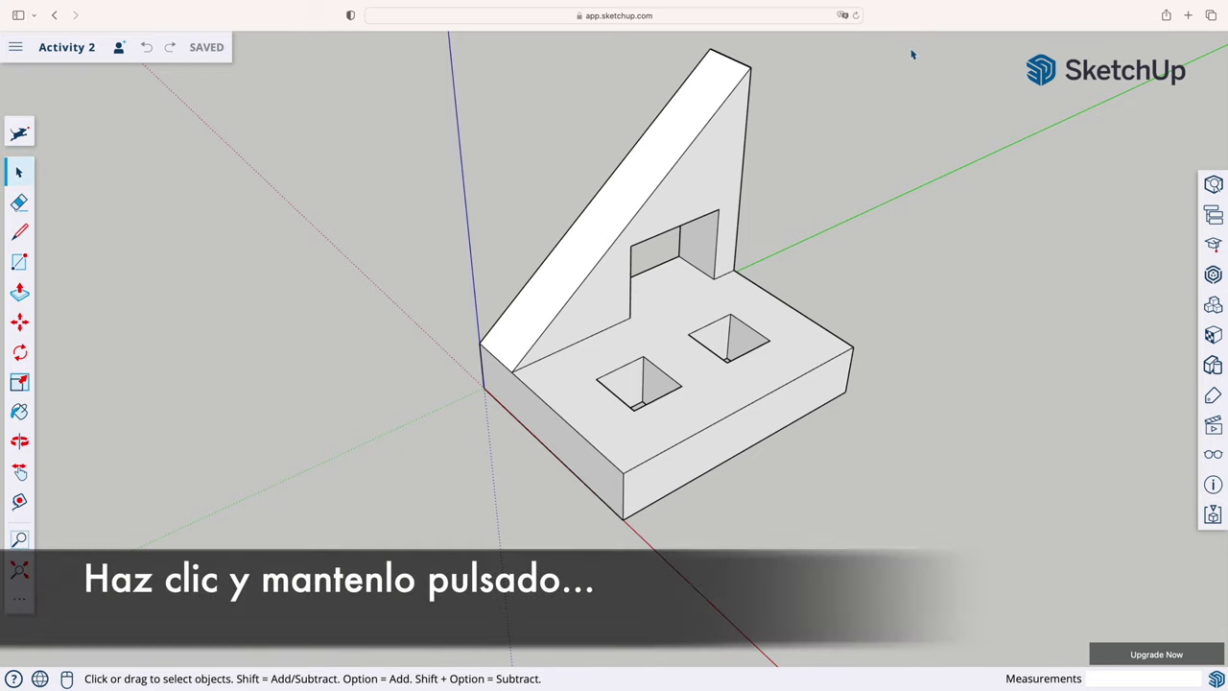
Window-select the whole bracket and zoom out
{"action": "left_click_drag", "start_coordinate": [910, 47], "coordinate": [376, 571]}
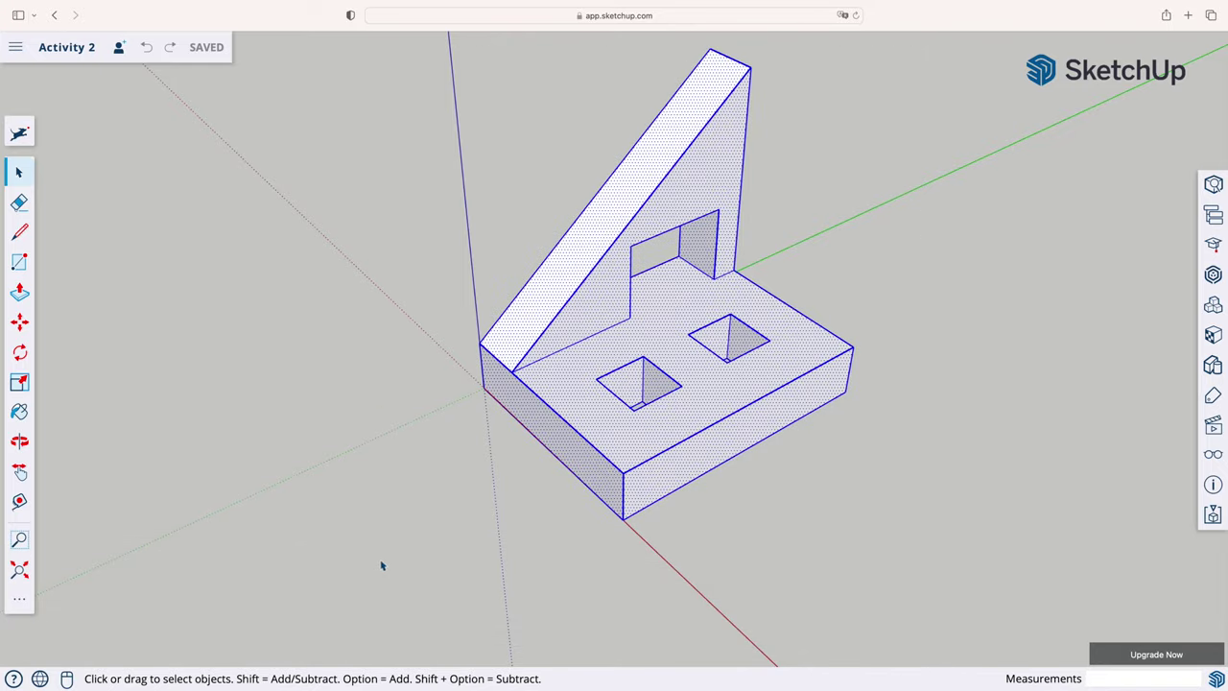
{"action": "scroll", "coordinate": [509, 513], "scroll_direction": "down", "scroll_amount": 2}
{"action": "scroll", "coordinate": [510, 512], "scroll_direction": "down", "scroll_amount": 2}
{"action": "scroll", "coordinate": [511, 511], "scroll_direction": "down", "scroll_amount": 2}
{"action": "scroll", "coordinate": [513, 511], "scroll_direction": "down", "scroll_amount": 2}
{"action": "scroll", "coordinate": [514, 511], "scroll_direction": "down", "scroll_amount": 2}
{"action": "scroll", "coordinate": [514, 510], "scroll_direction": "down", "scroll_amount": 1}
{"action": "scroll", "coordinate": [514, 511], "scroll_direction": "down", "scroll_amount": 2}
{"action": "scroll", "coordinate": [513, 510], "scroll_direction": "down", "scroll_amount": 2}
{"action": "scroll", "coordinate": [513, 511], "scroll_direction": "down", "scroll_amount": 2}
{"action": "scroll", "coordinate": [514, 511], "scroll_direction": "down", "scroll_amount": 2}
{"action": "scroll", "coordinate": [513, 511], "scroll_direction": "down", "scroll_amount": 1}
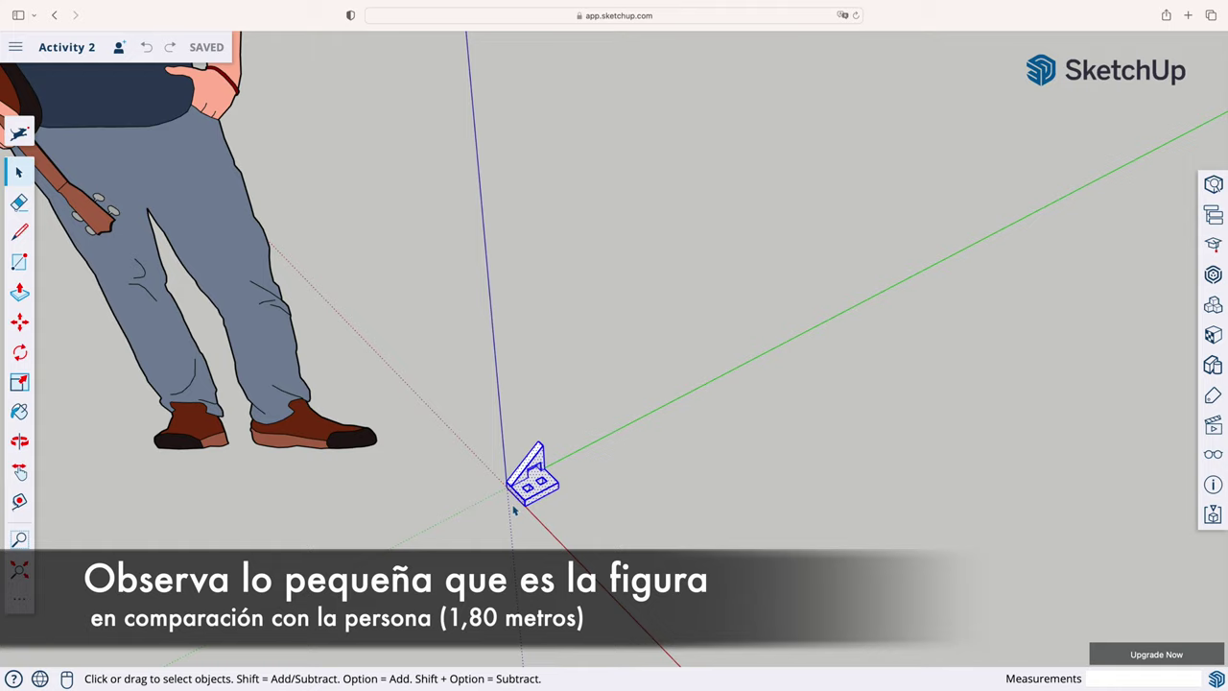
Scale the bracket up 20 times from a corner and zoom out to show it all
{"action": "left_click", "coordinate": [21, 382]}
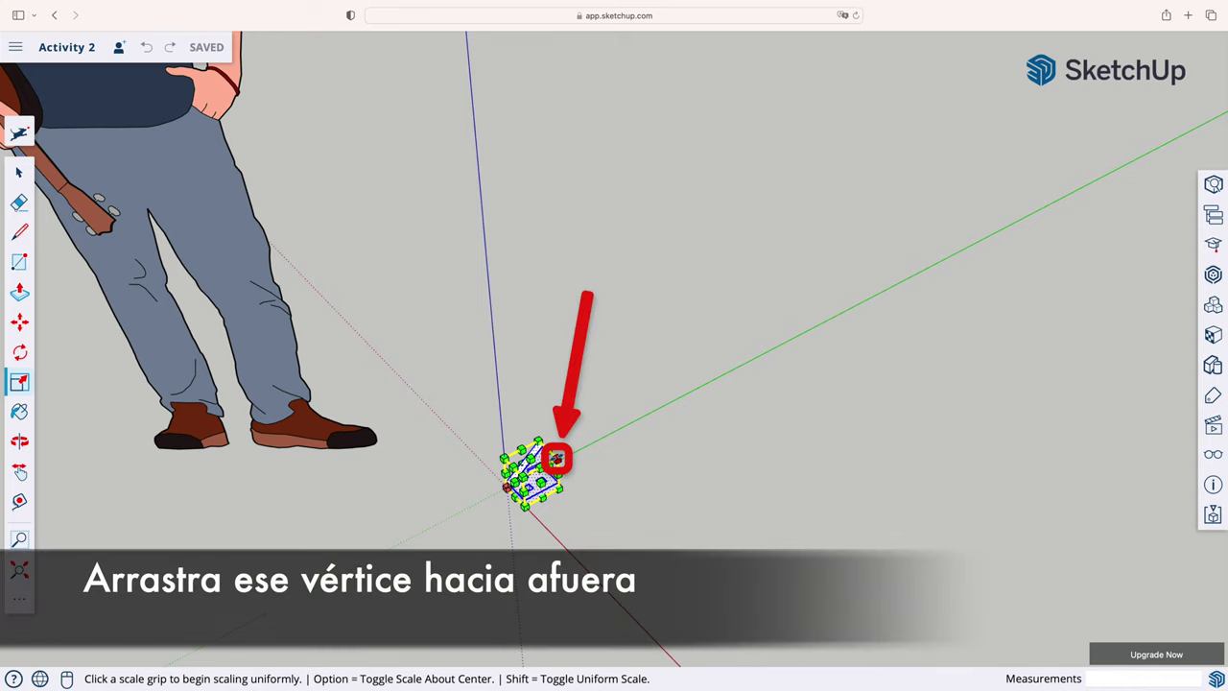
{"action": "left_click_drag", "start_coordinate": [555, 459], "coordinate": [733, 359]}
{"action": "type", "text": "20"}
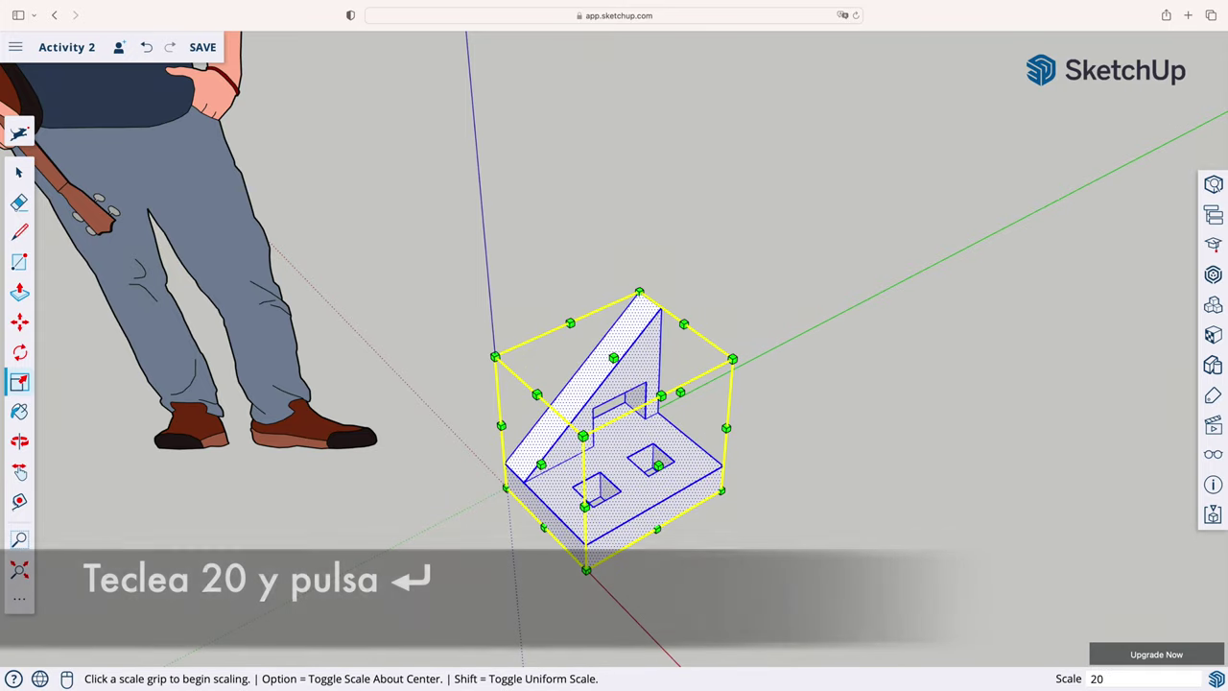
{"action": "key", "text": "Return"}
{"action": "scroll", "coordinate": [732, 400], "scroll_direction": "down", "scroll_amount": 2}
{"action": "scroll", "coordinate": [733, 401], "scroll_direction": "down", "scroll_amount": 2}
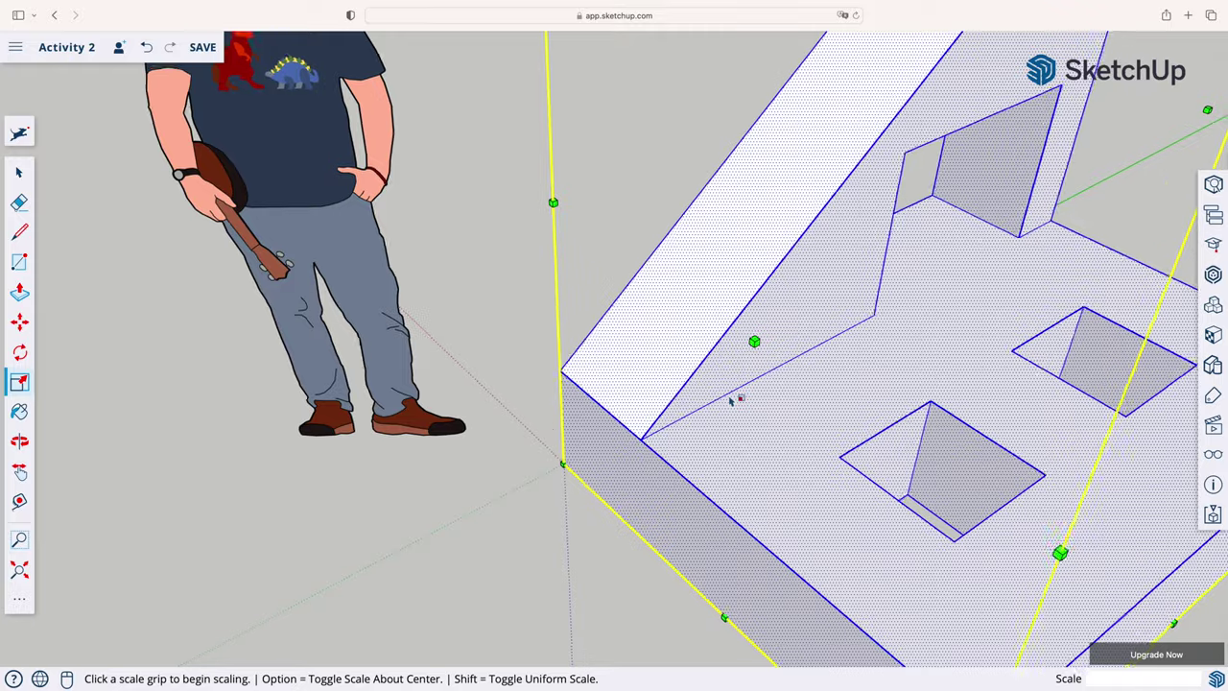
{"action": "scroll", "coordinate": [732, 401], "scroll_direction": "down", "scroll_amount": 2}
{"action": "scroll", "coordinate": [732, 400], "scroll_direction": "down", "scroll_amount": 2}
{"action": "scroll", "coordinate": [733, 400], "scroll_direction": "down", "scroll_amount": 2}
{"action": "scroll", "coordinate": [732, 400], "scroll_direction": "down", "scroll_amount": 2}
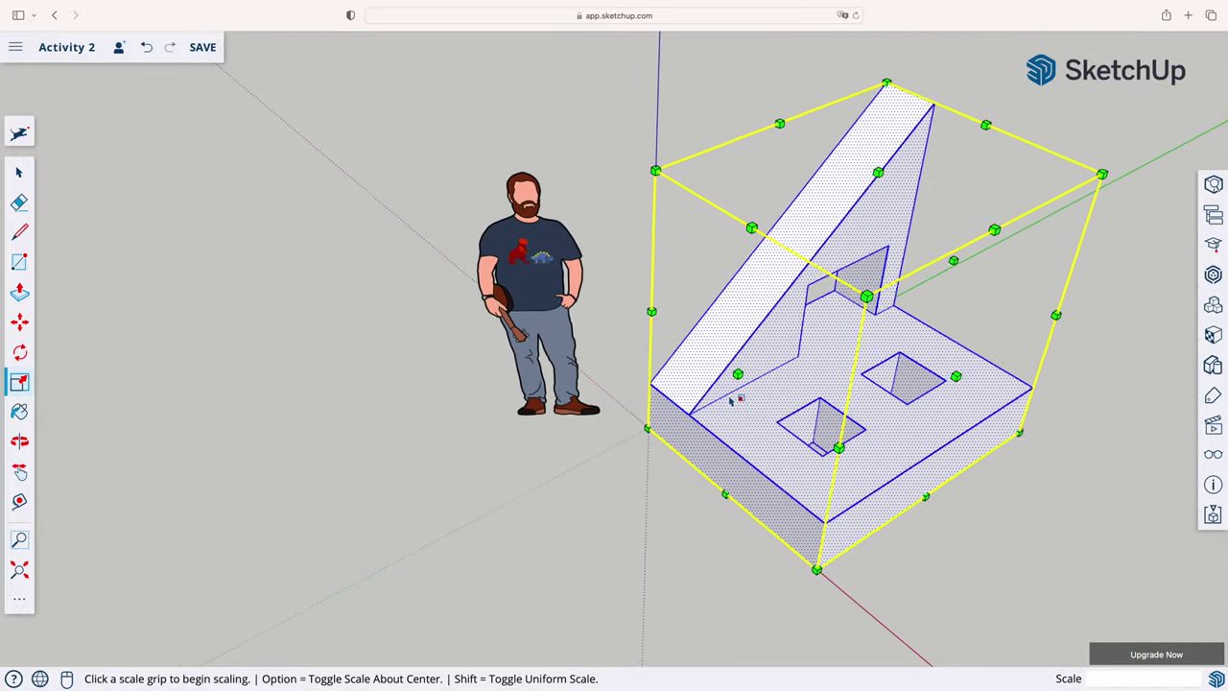
{"action": "scroll", "coordinate": [732, 401], "scroll_direction": "down", "scroll_amount": 1}
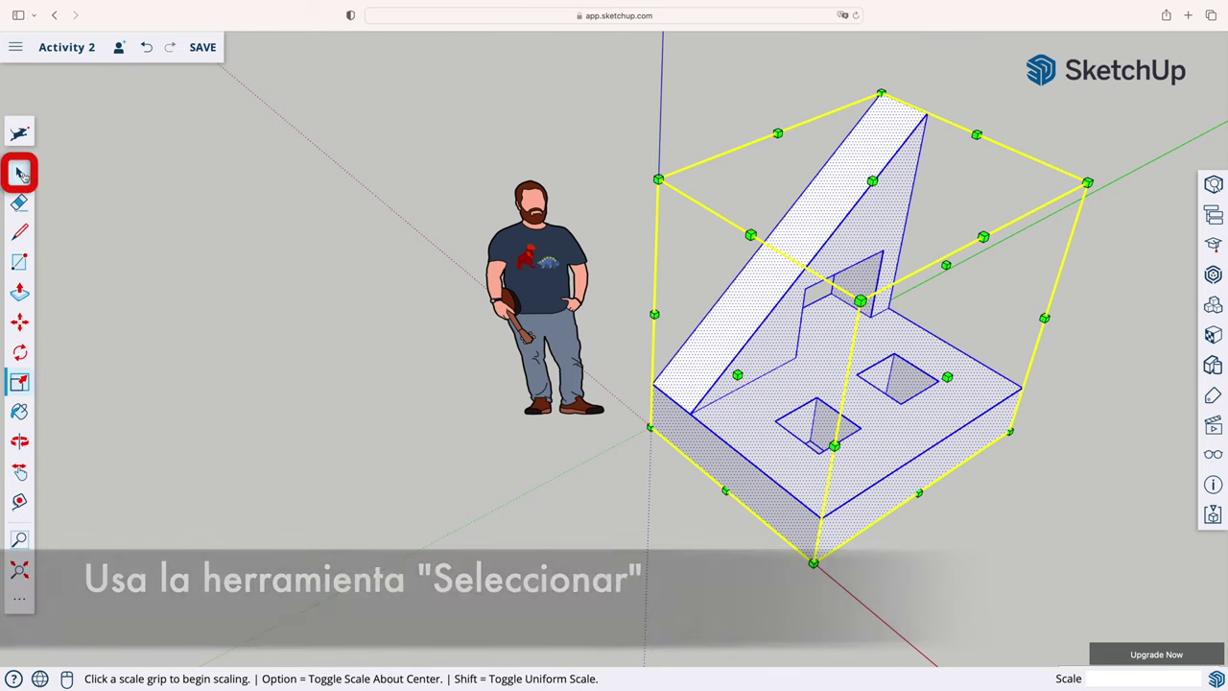
{"action": "left_click", "coordinate": [20, 172]}
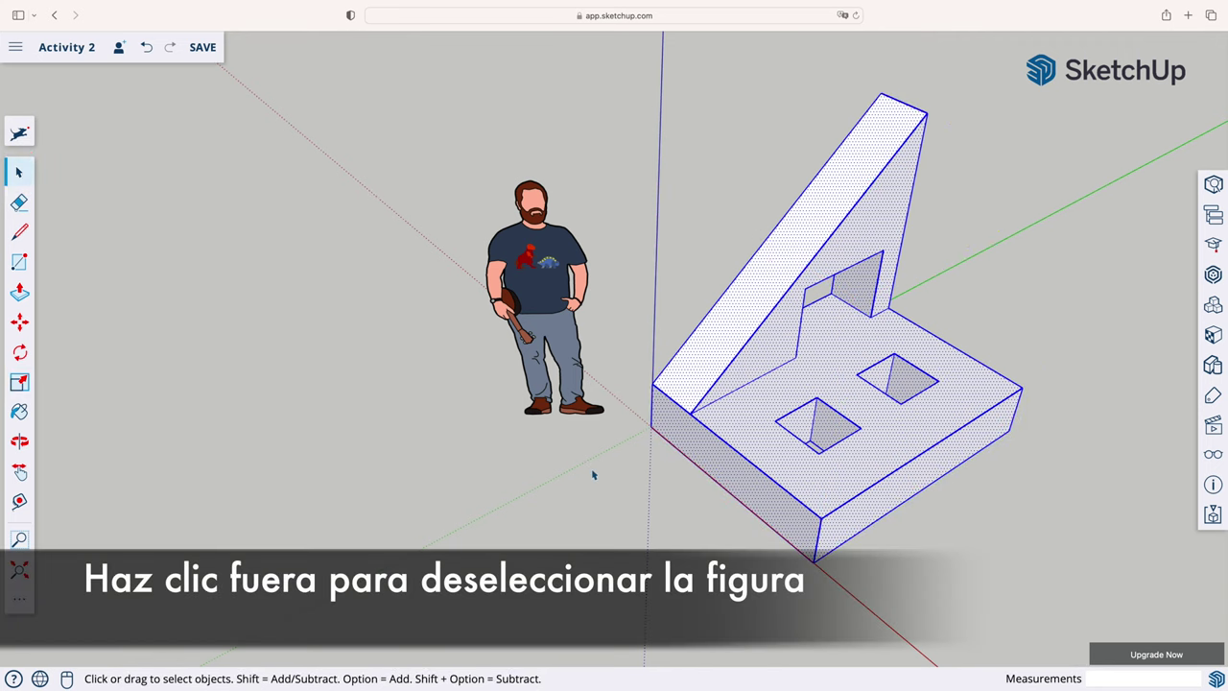
Deselect the bracket and erase the person figure
{"action": "left_click", "coordinate": [593, 474]}
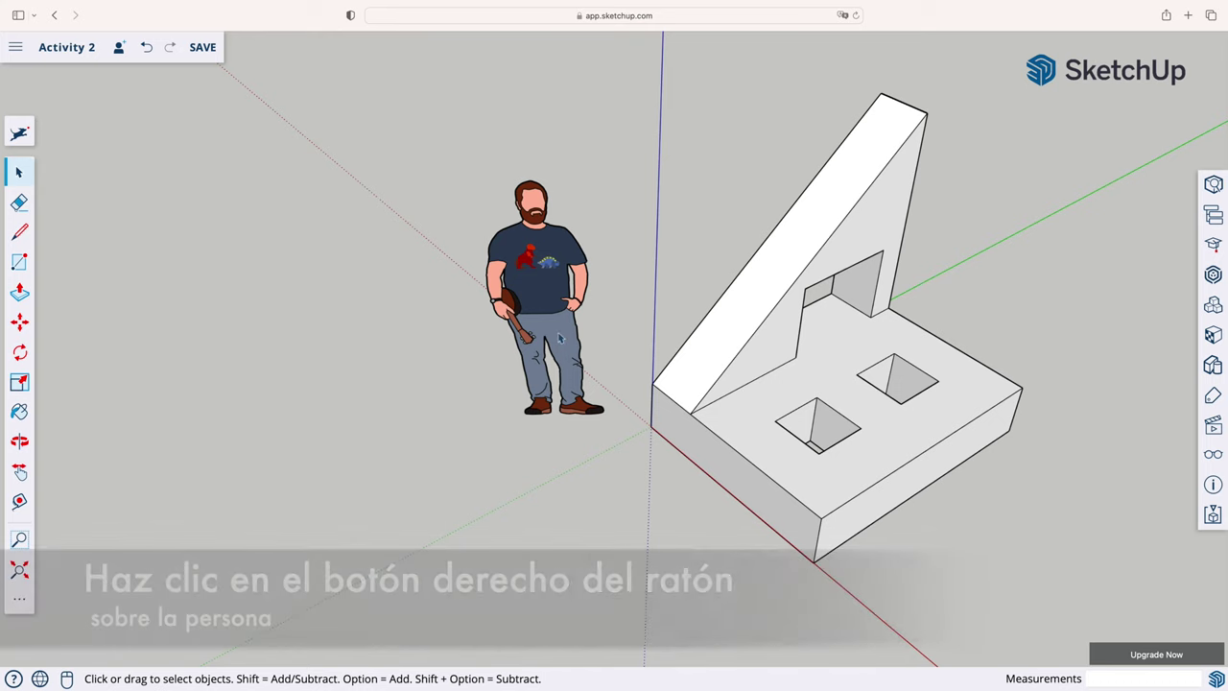
{"action": "right_click", "coordinate": [560, 285]}
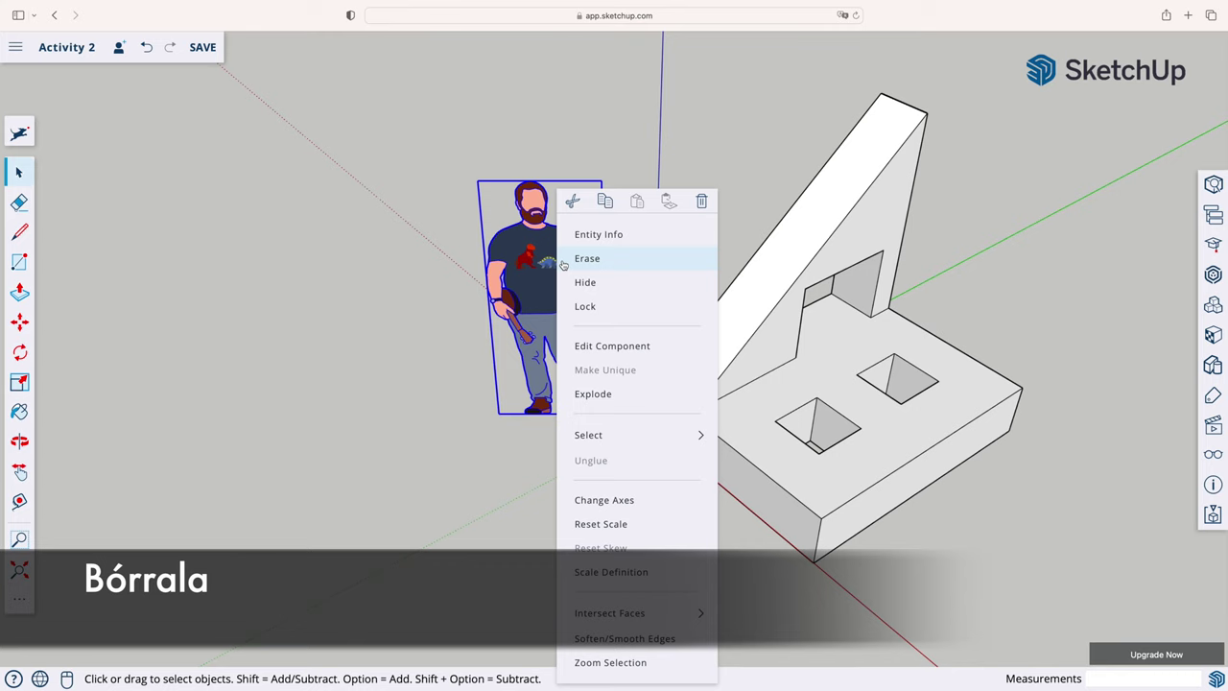
{"action": "left_click", "coordinate": [563, 261]}
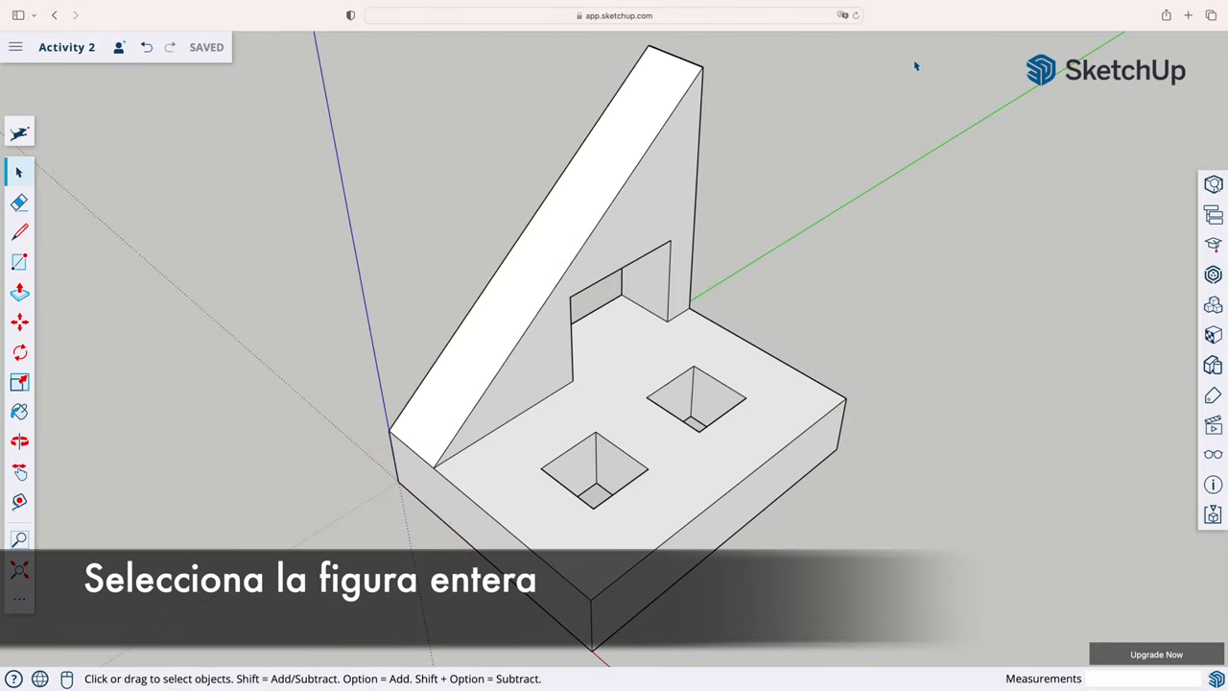
Paint the selected bracket with Asphalt and Concrete > Polished Concrete New, then deselect it
{"action": "left_click_drag", "start_coordinate": [577, 485], "coordinate": [293, 662]}
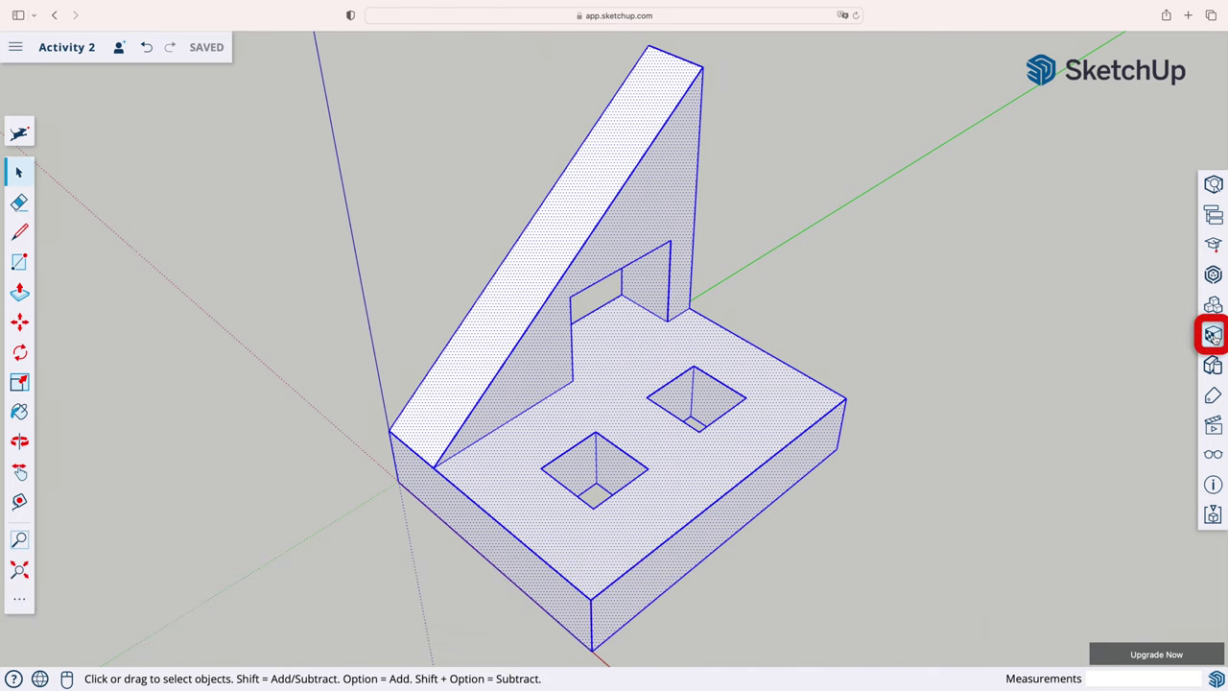
{"action": "left_click", "coordinate": [1213, 334]}
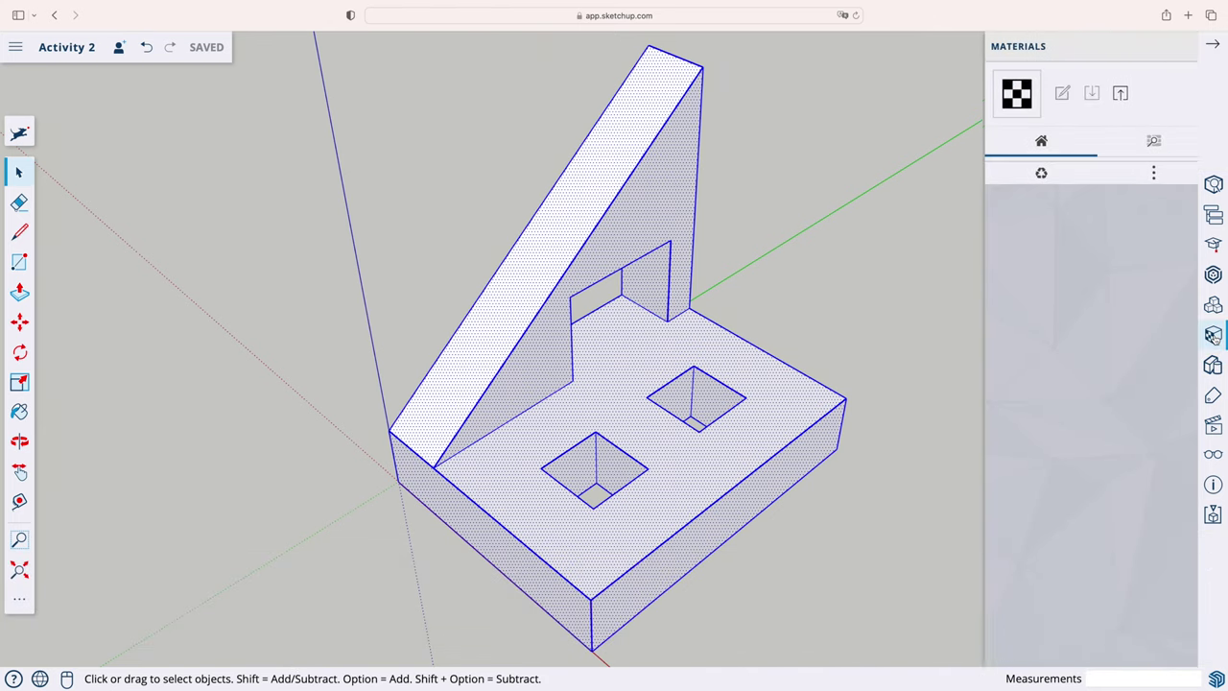
{"action": "left_click", "coordinate": [1150, 146]}
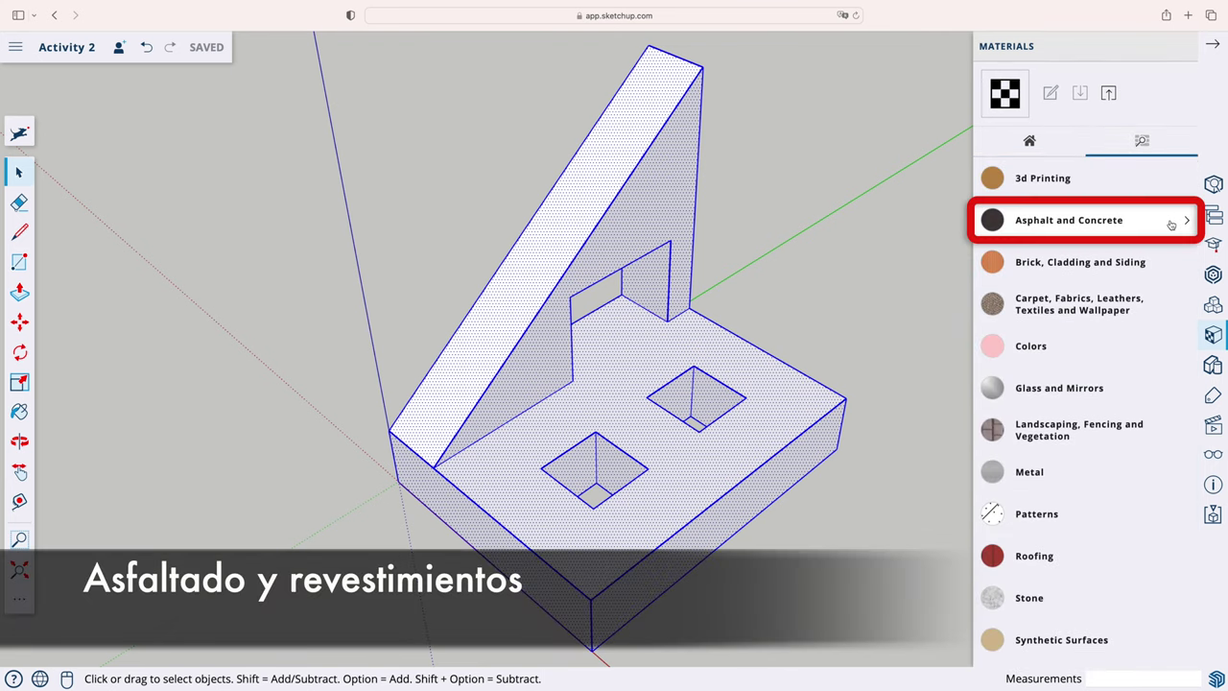
{"action": "left_click", "coordinate": [1170, 223]}
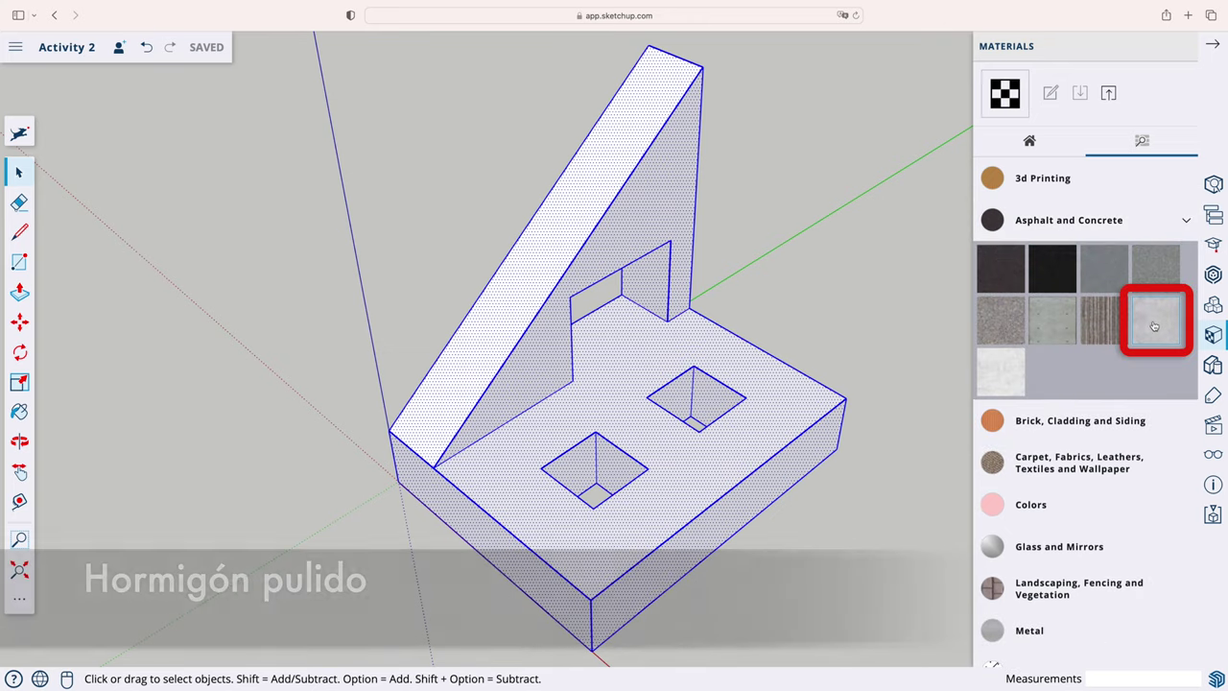
{"action": "left_click", "coordinate": [1154, 326]}
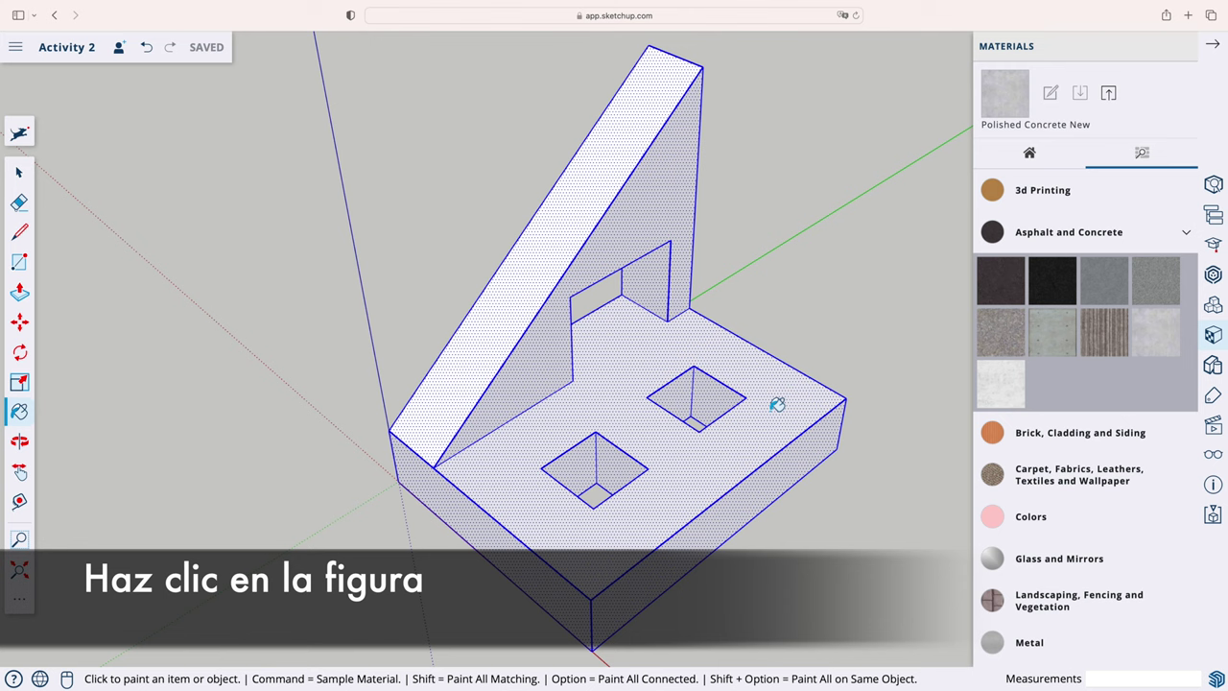
{"action": "left_click", "coordinate": [777, 404]}
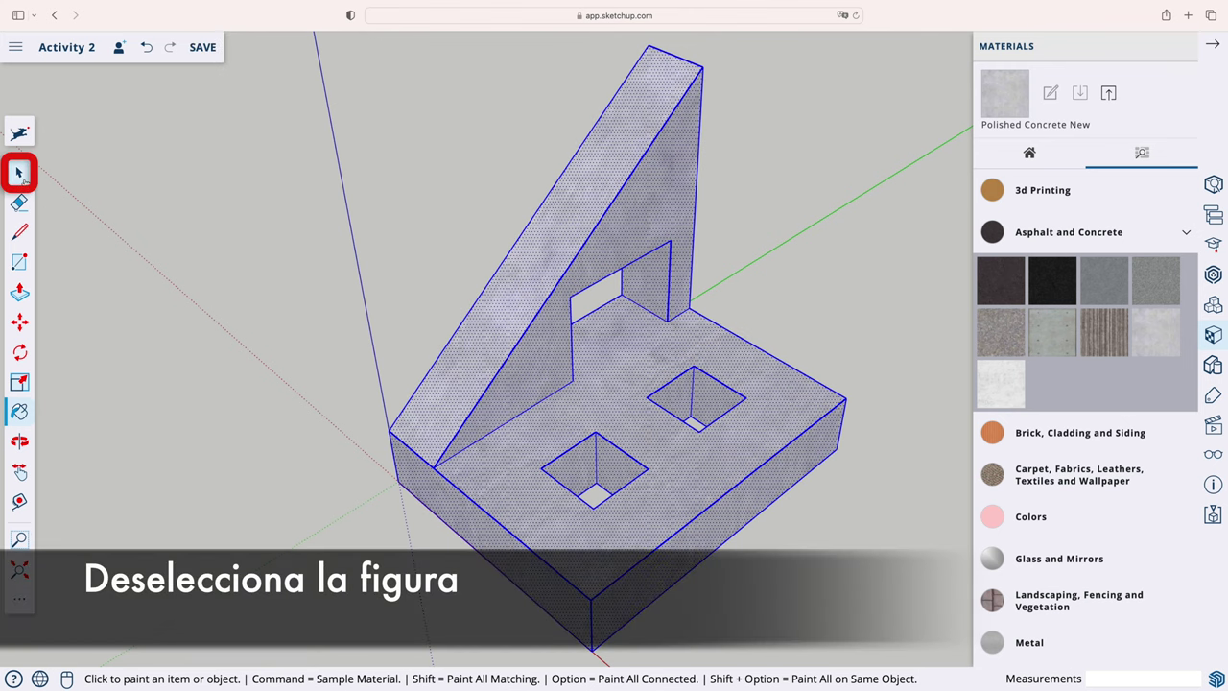
{"action": "left_click", "coordinate": [19, 173]}
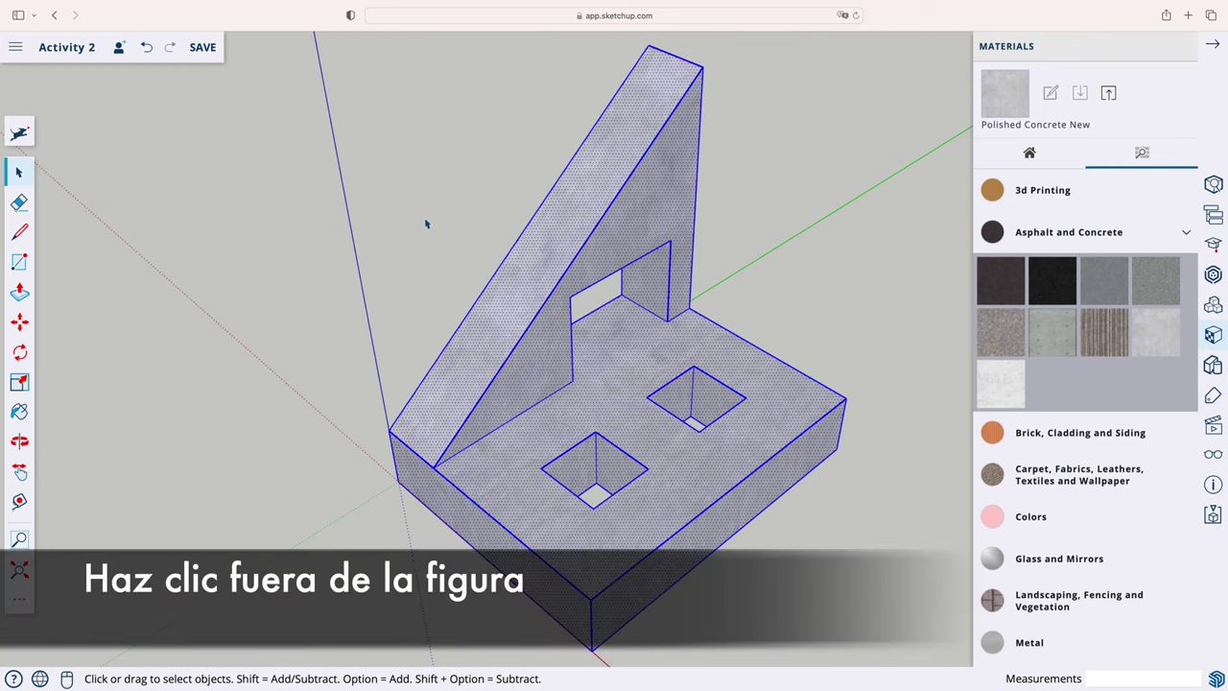
{"action": "left_click", "coordinate": [426, 224]}
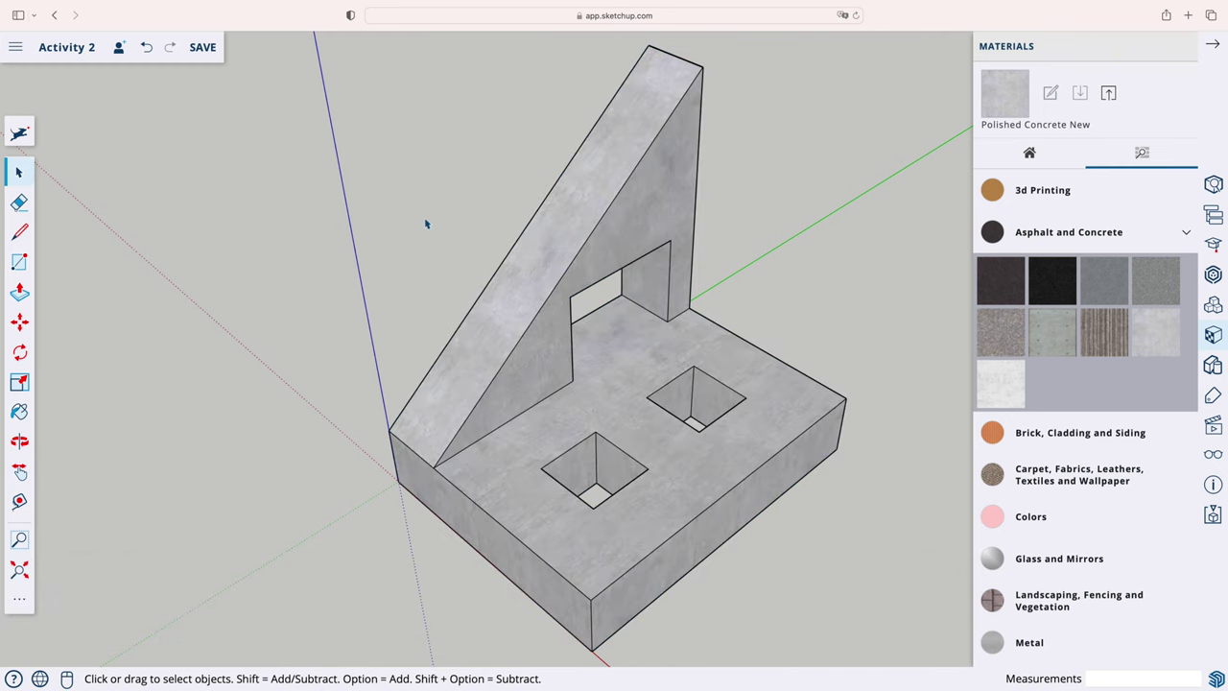
Paint the sloped wall's front face with Brick Tumbled from Brick, Cladding and Siding
{"action": "left_click", "coordinate": [1161, 441]}
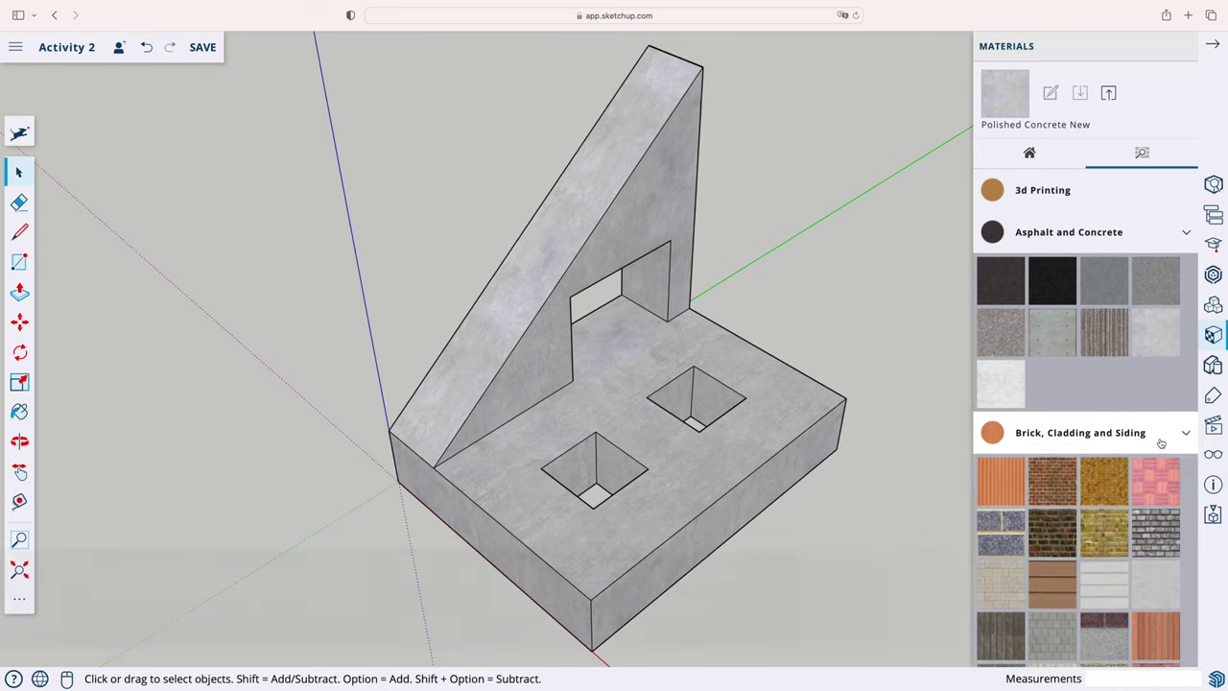
{"action": "left_click", "coordinate": [1143, 537]}
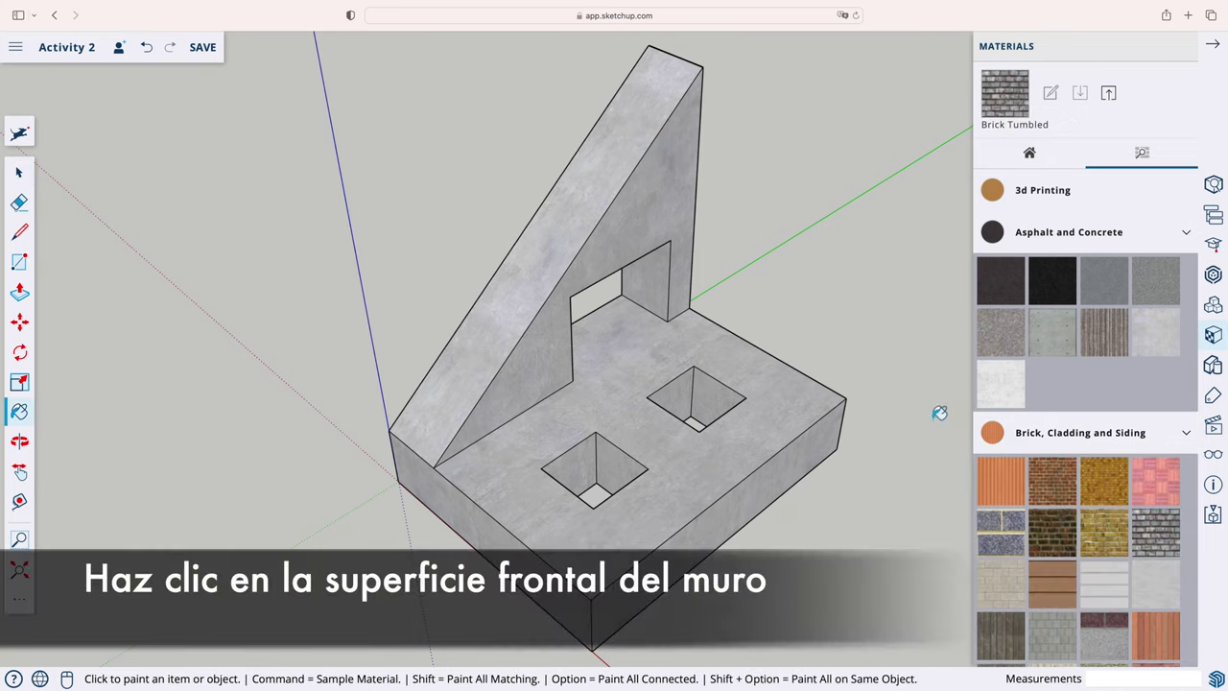
{"action": "left_click", "coordinate": [679, 204]}
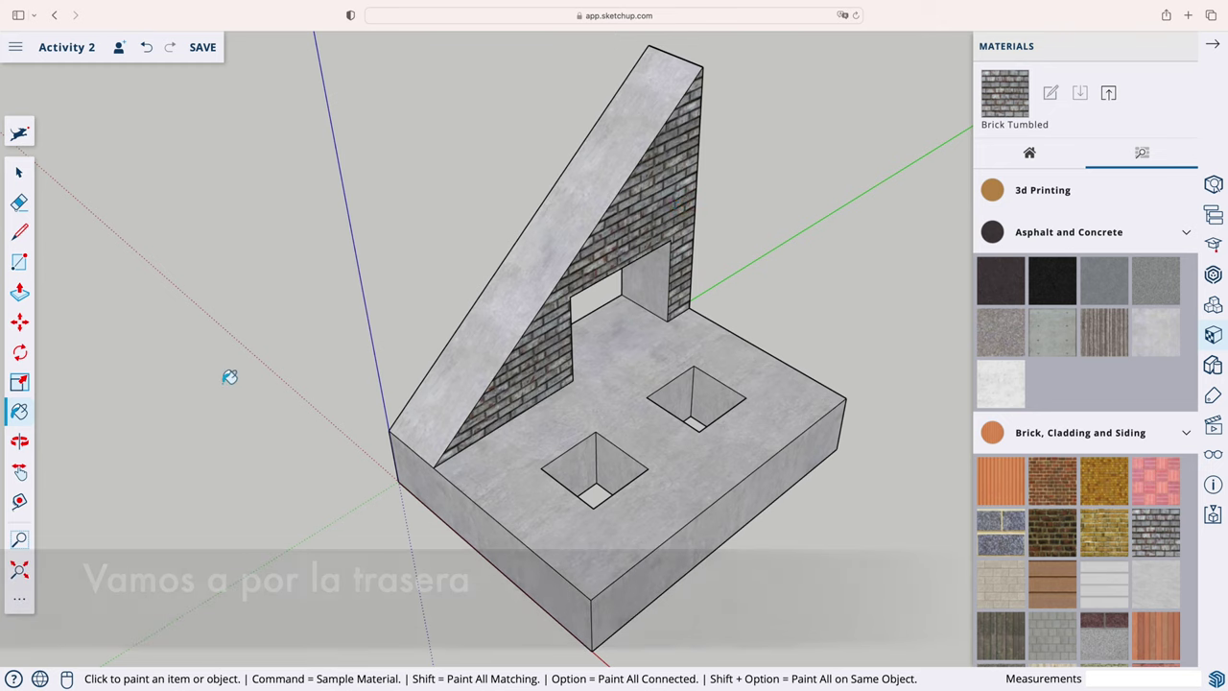
Orbit to the wall's back, paint it with Brick Tumbled, then undo that coat
{"action": "left_click", "coordinate": [19, 442]}
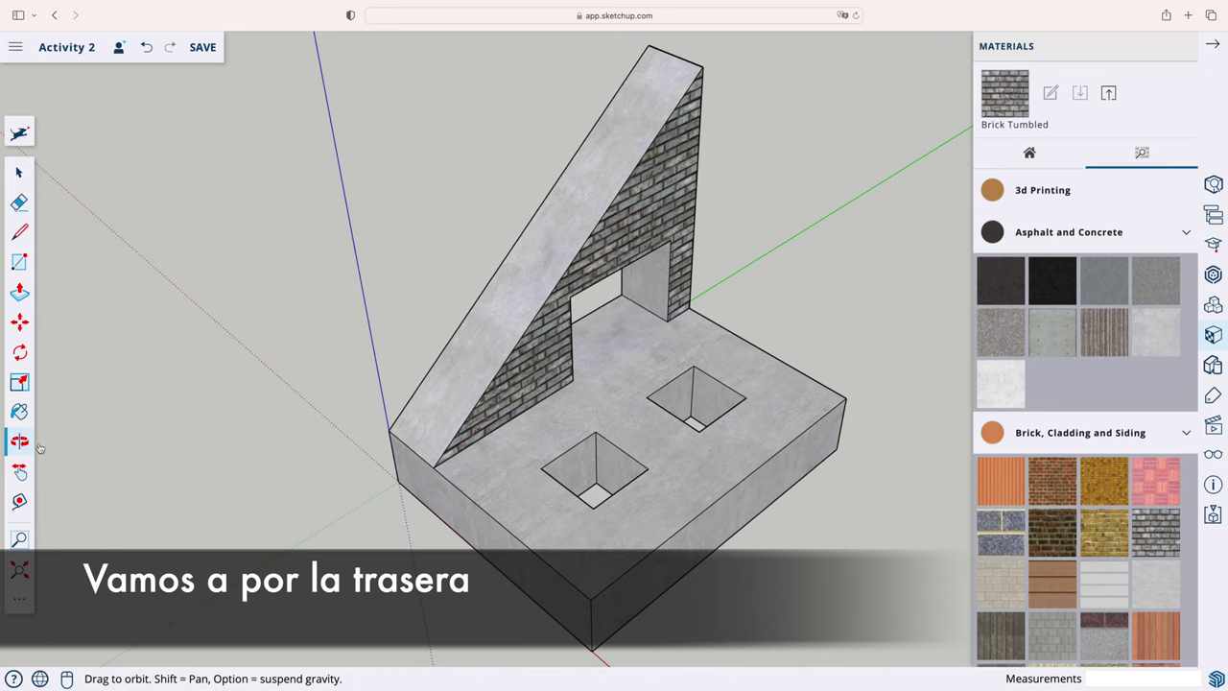
{"action": "mouse_move", "coordinate": [211, 346]}
{"action": "left_mouse_down"}
{"action": "mouse_move", "coordinate": [565, 489]}
{"action": "mouse_move", "coordinate": [444, 516]}
{"action": "mouse_move", "coordinate": [537, 560]}
{"action": "mouse_move", "coordinate": [808, 309]}
{"action": "left_mouse_up"}
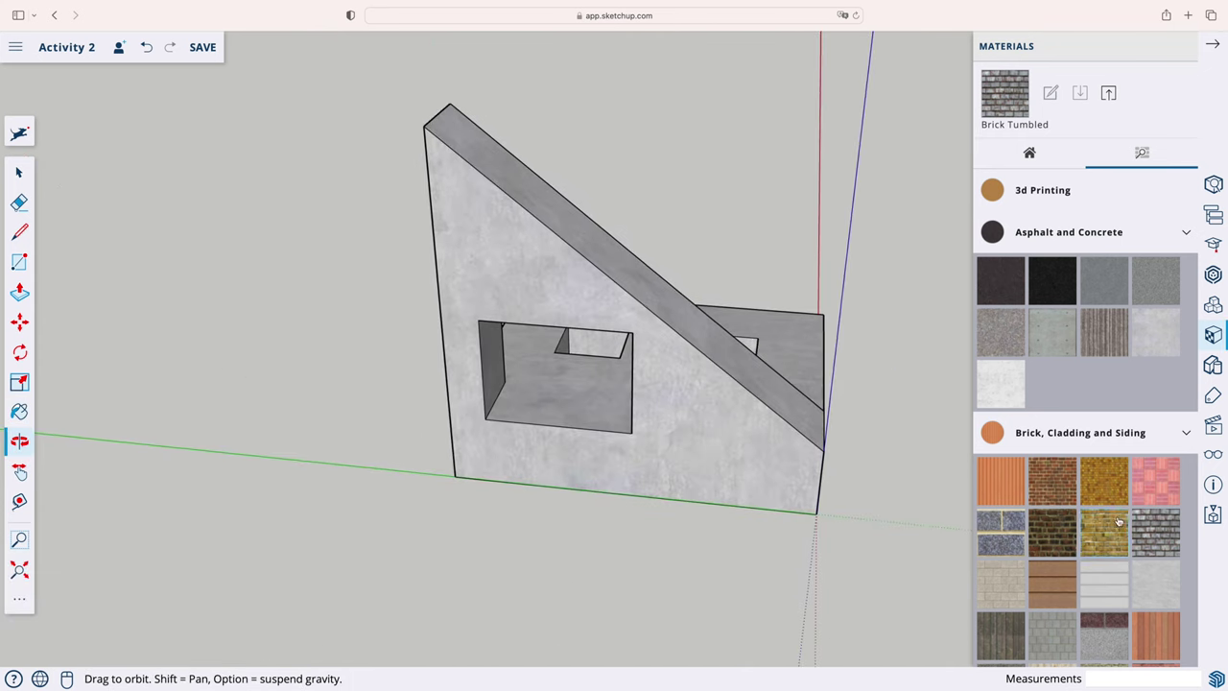
{"action": "left_click", "coordinate": [1152, 531]}
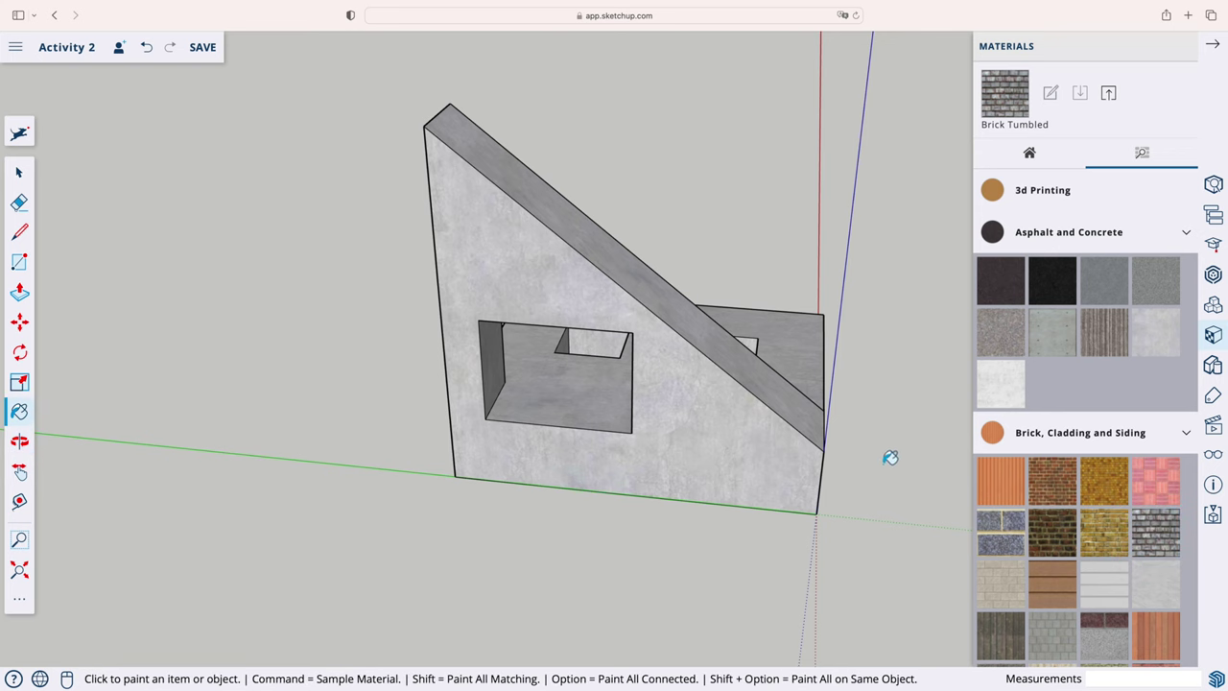
{"action": "left_click", "coordinate": [751, 452]}
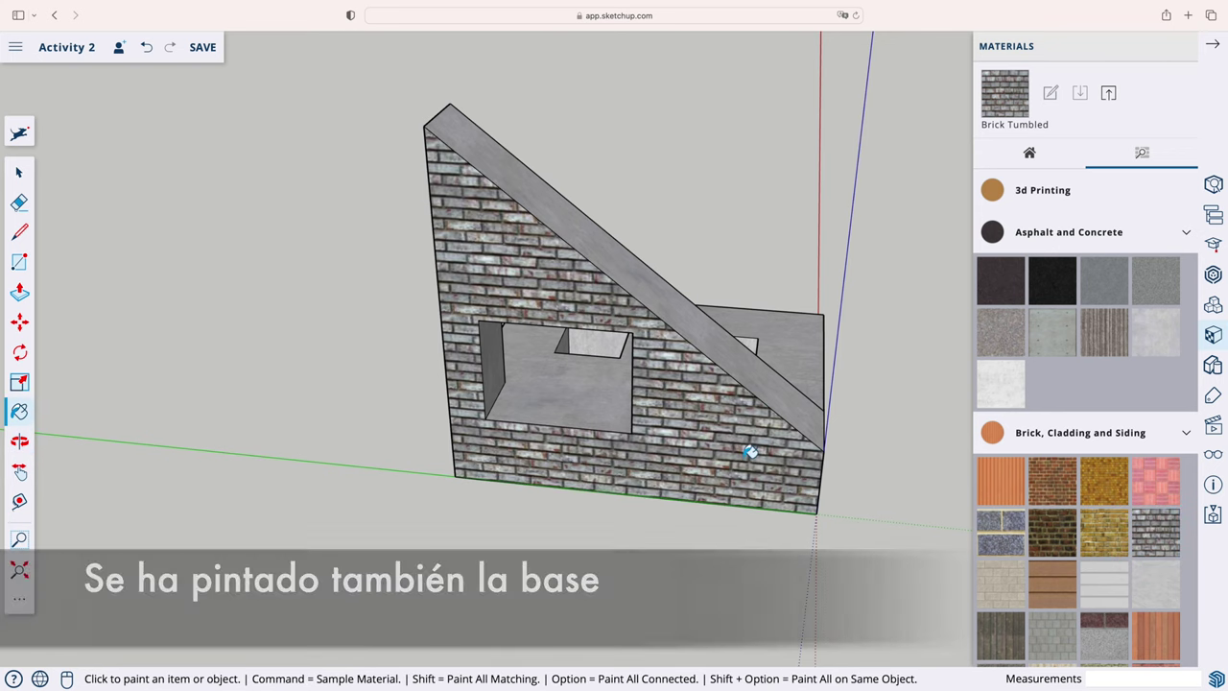
{"action": "left_click", "coordinate": [146, 47]}
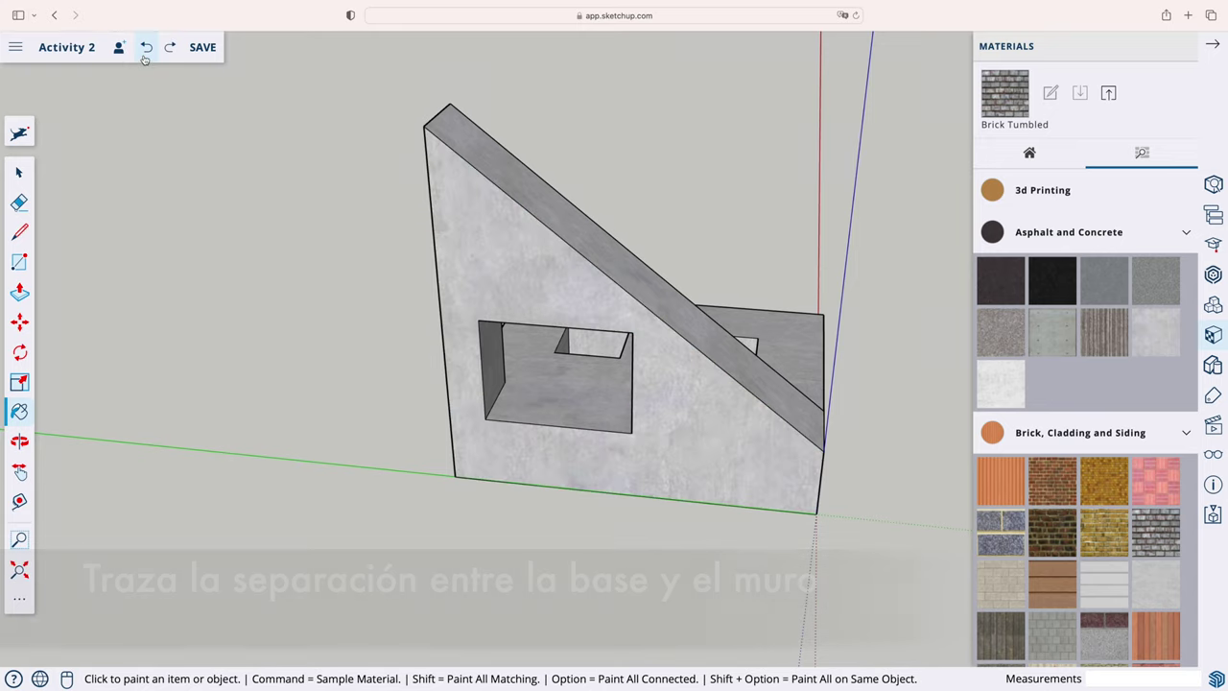
Draw a line across the wall to split its face, then erase the white face inside the opening
{"action": "left_click", "coordinate": [20, 235]}
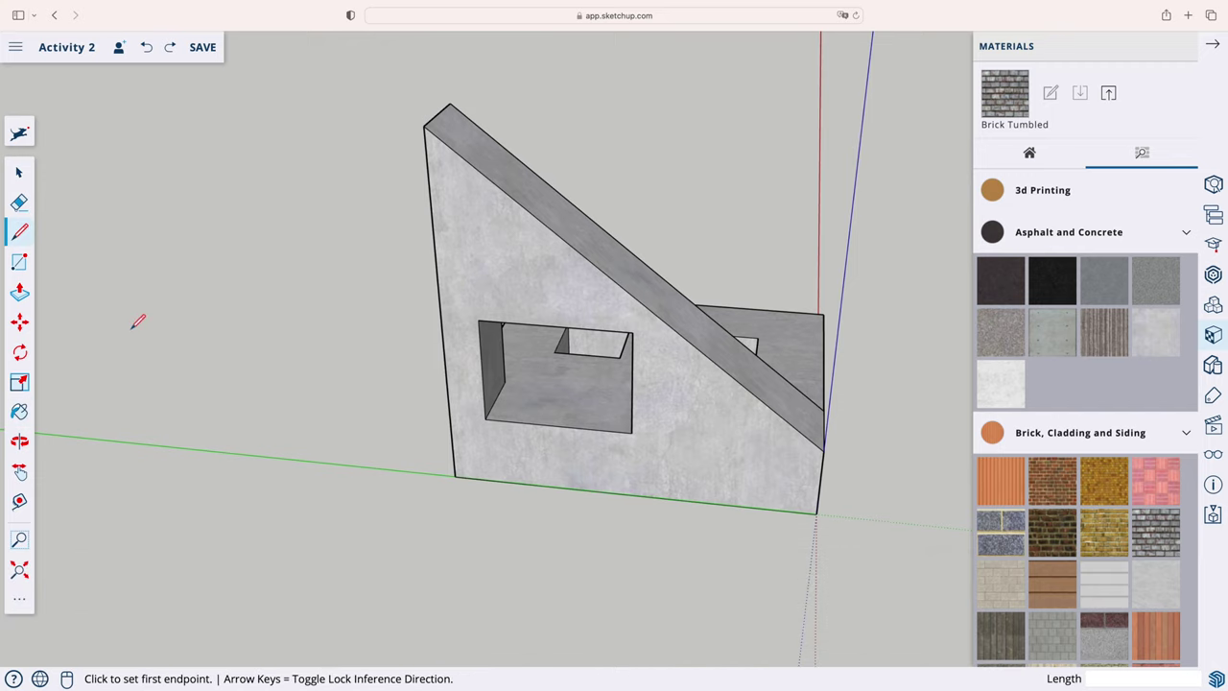
{"action": "left_click", "coordinate": [824, 449]}
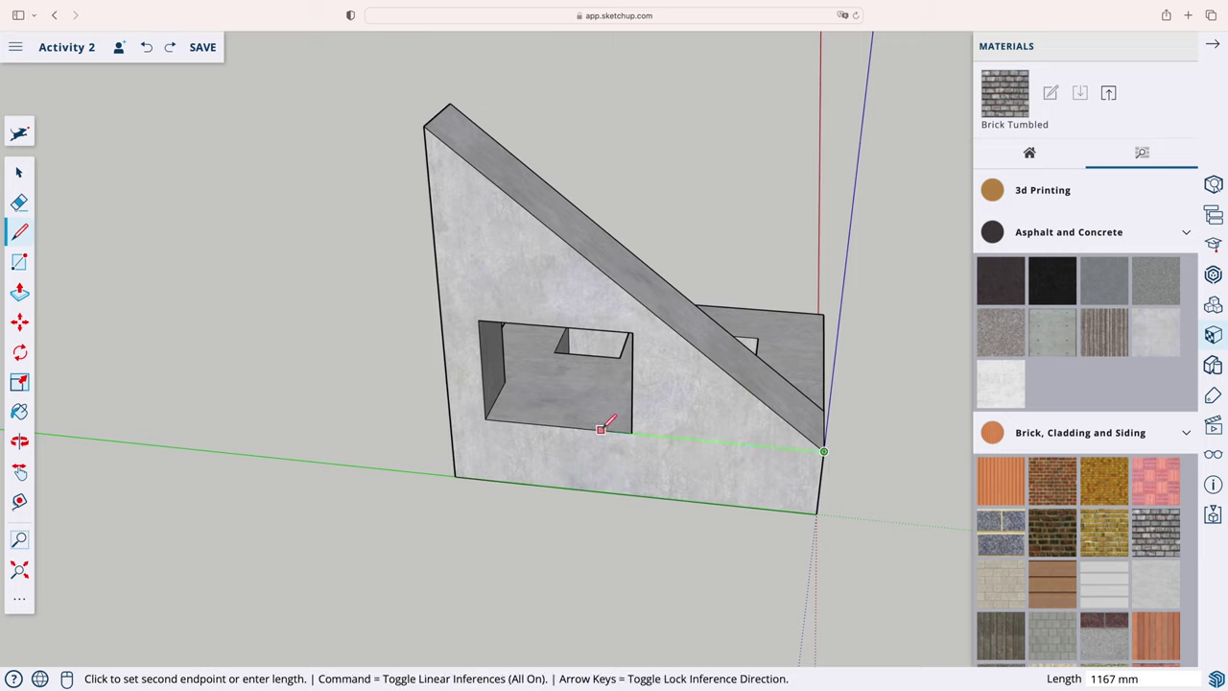
{"action": "left_click", "coordinate": [450, 414]}
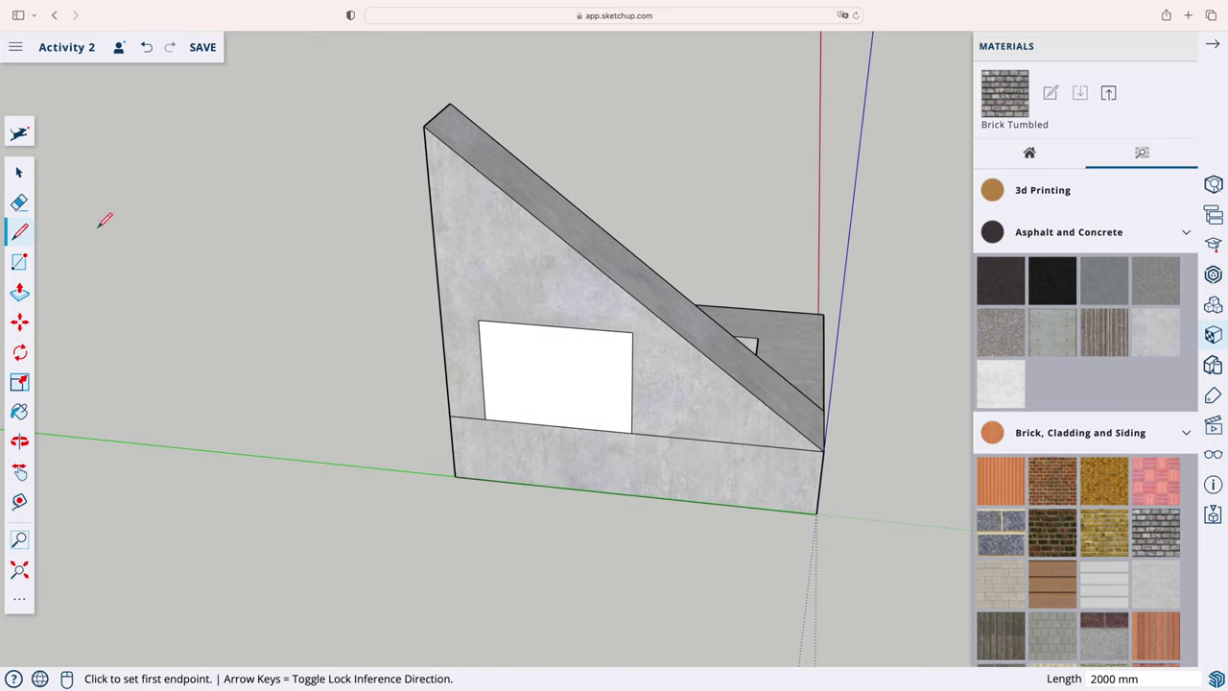
{"action": "left_click", "coordinate": [19, 174]}
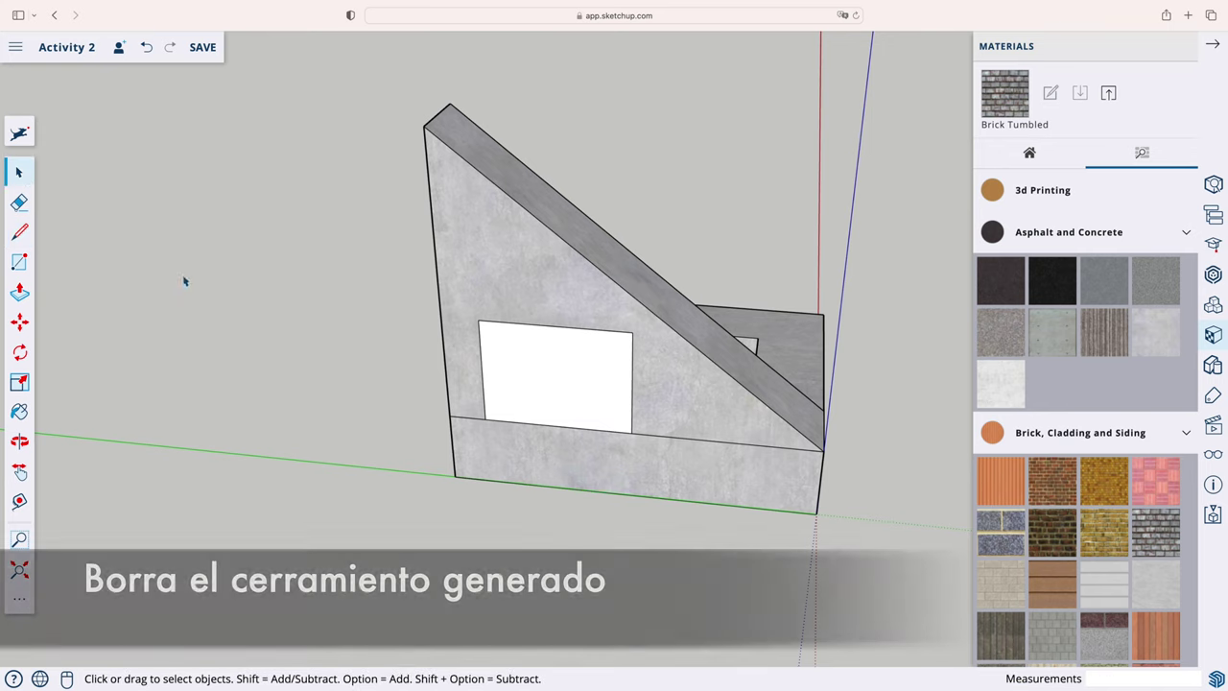
{"action": "left_click", "coordinate": [570, 392]}
{"action": "right_click", "coordinate": [571, 393]}
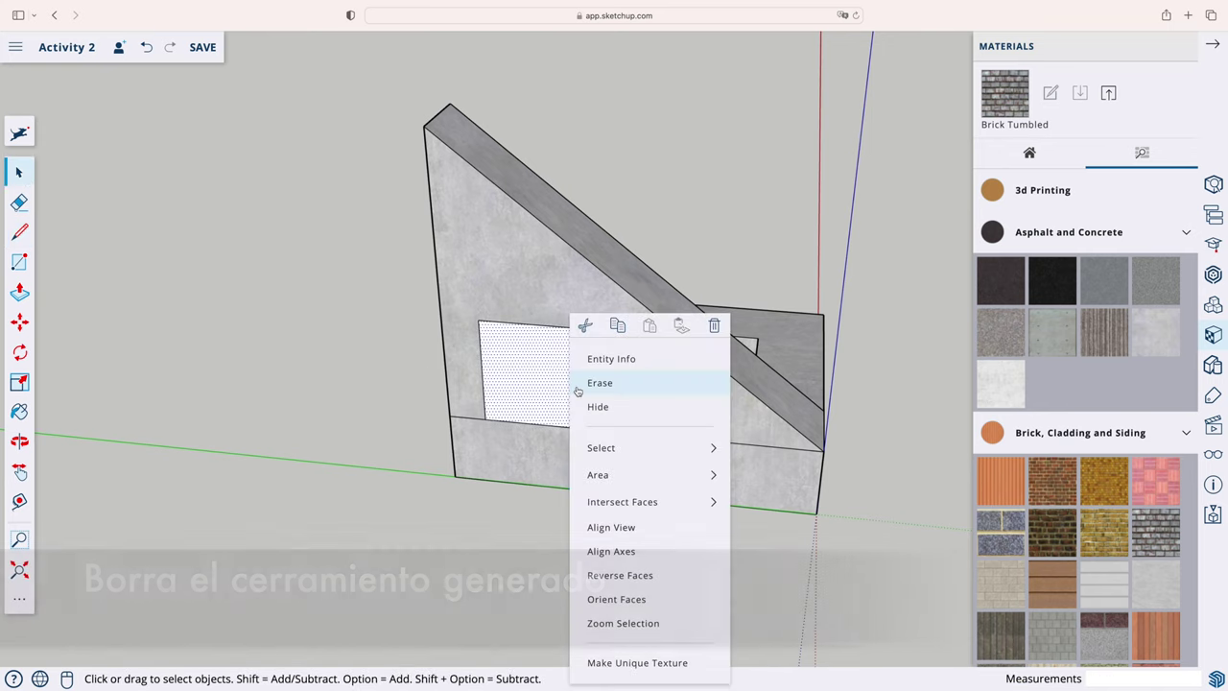
{"action": "left_click", "coordinate": [600, 383]}
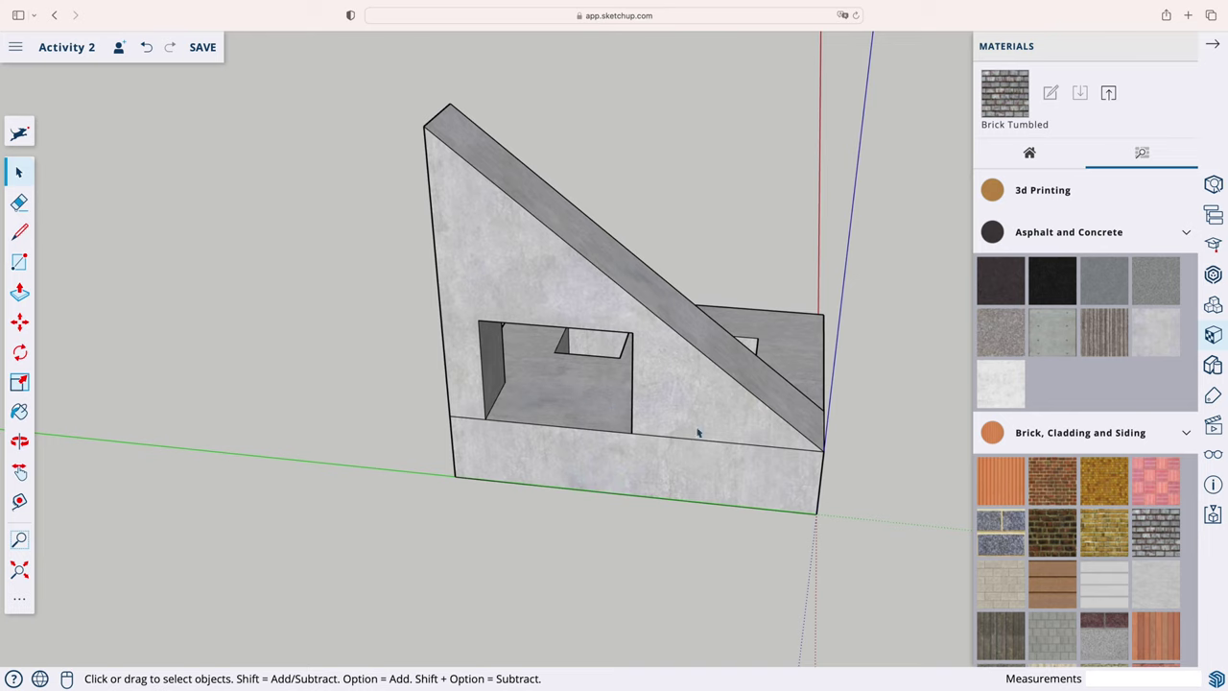
Paint the triangular wall face with Brick Tumbled and orbit toward the top of the base
{"action": "left_click", "coordinate": [1161, 542]}
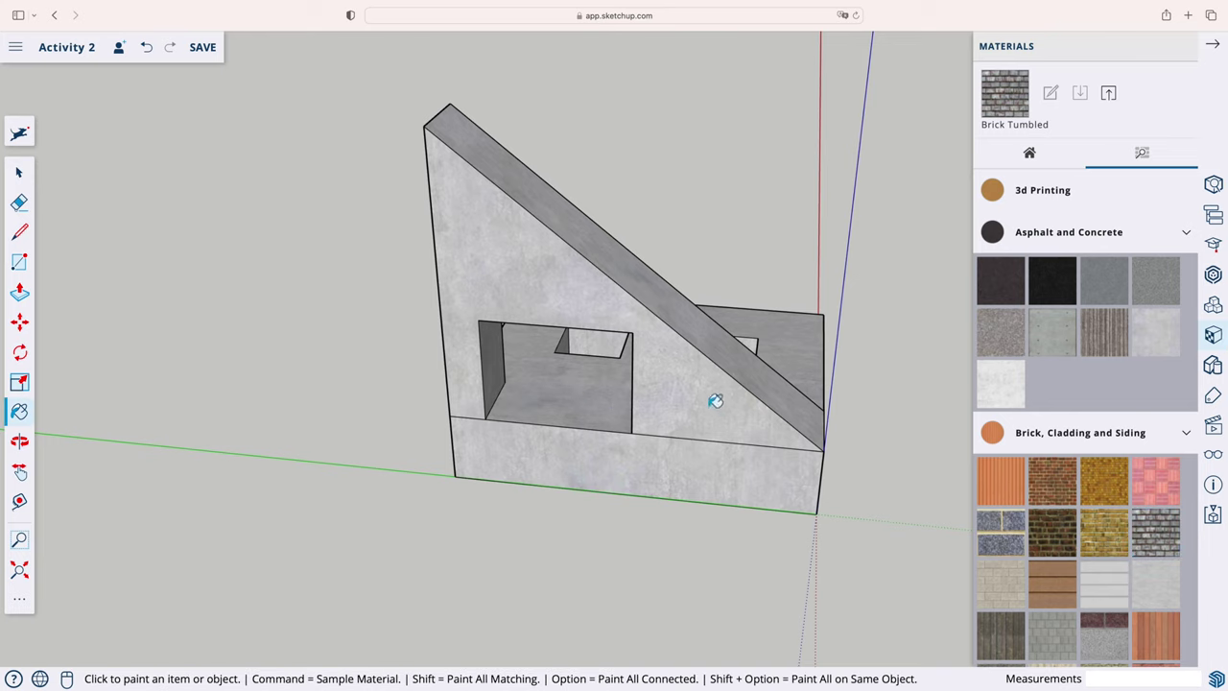
{"action": "left_click", "coordinate": [715, 401]}
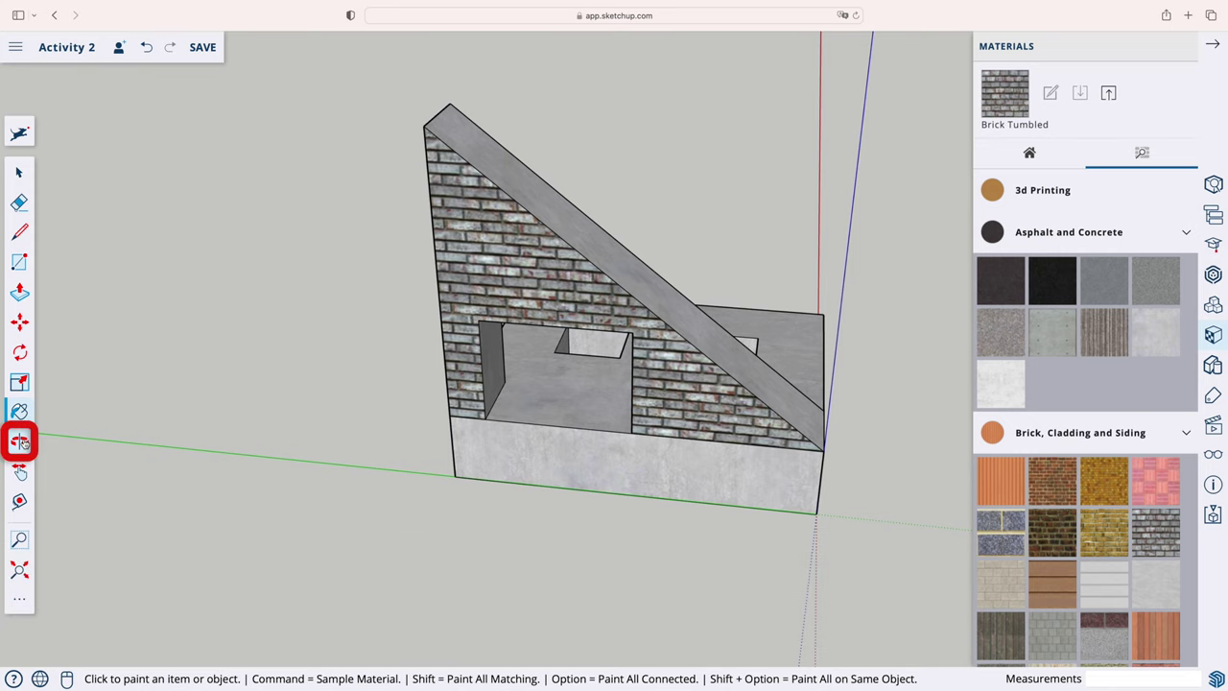
{"action": "left_click", "coordinate": [21, 444]}
{"action": "left_click_drag", "start_coordinate": [843, 378], "coordinate": [387, 423]}
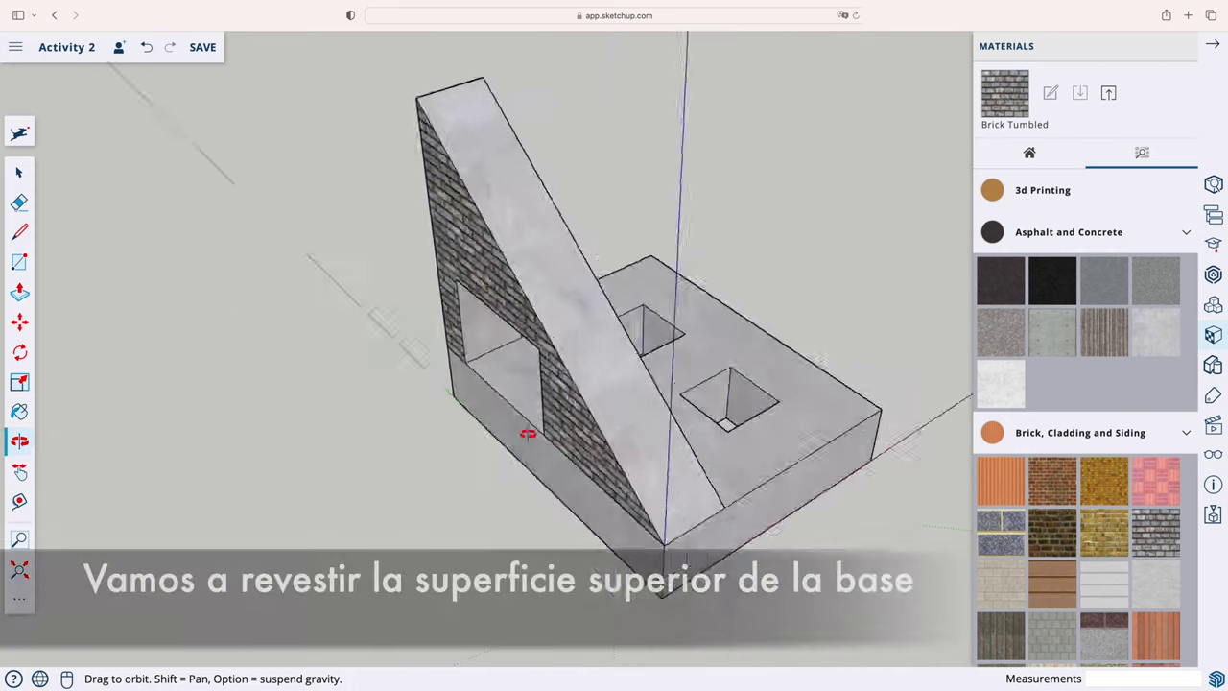
Paint the base's top face around its two holes with a dark wood material from the Wood category
{"action": "left_click_drag", "start_coordinate": [788, 449], "coordinate": [646, 468]}
{"action": "left_click_drag", "start_coordinate": [881, 476], "coordinate": [754, 452]}
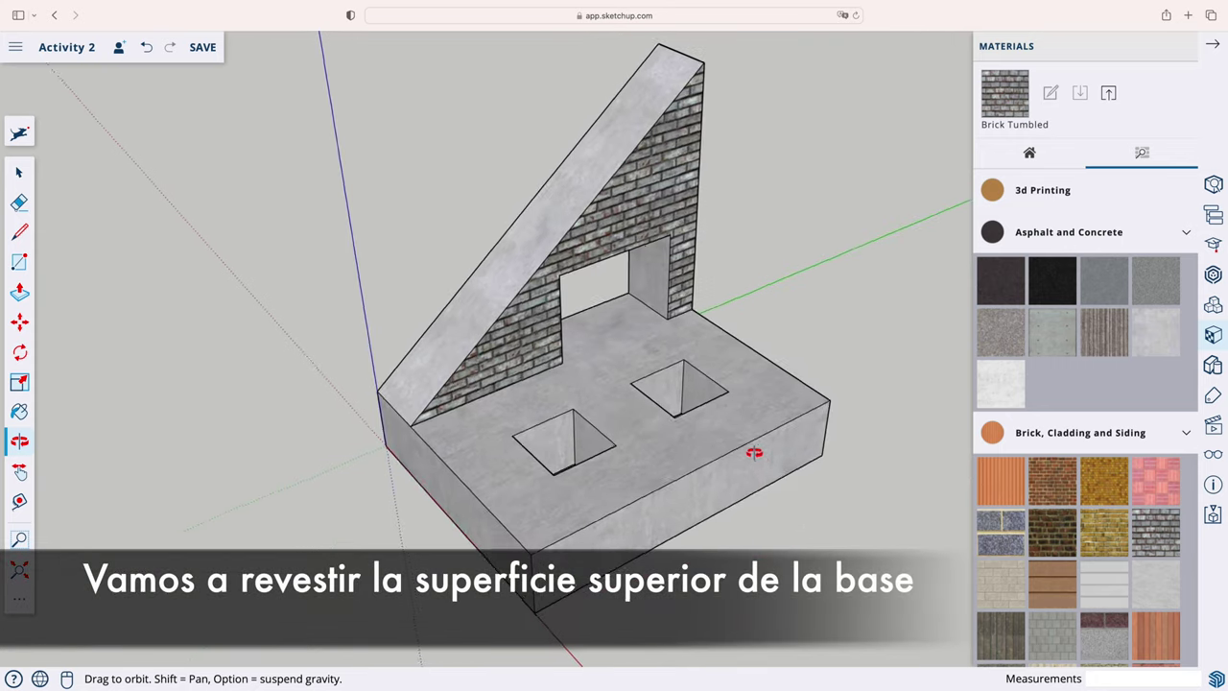
{"action": "scroll", "coordinate": [1101, 585], "scroll_direction": "down", "scroll_amount": 1}
{"action": "scroll", "coordinate": [1102, 586], "scroll_direction": "down", "scroll_amount": 3}
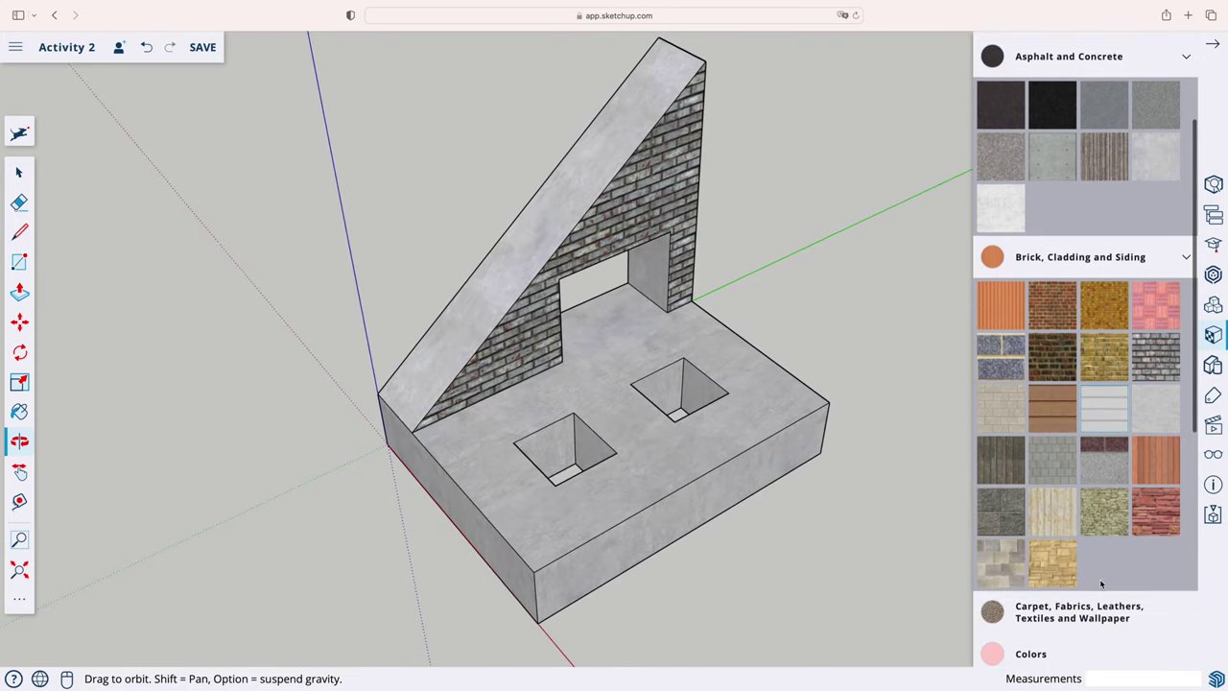
{"action": "scroll", "coordinate": [1101, 586], "scroll_direction": "down", "scroll_amount": 1}
{"action": "scroll", "coordinate": [1101, 586], "scroll_direction": "down", "scroll_amount": 1}
{"action": "scroll", "coordinate": [1102, 586], "scroll_direction": "down", "scroll_amount": 2}
{"action": "scroll", "coordinate": [1101, 585], "scroll_direction": "down", "scroll_amount": 3}
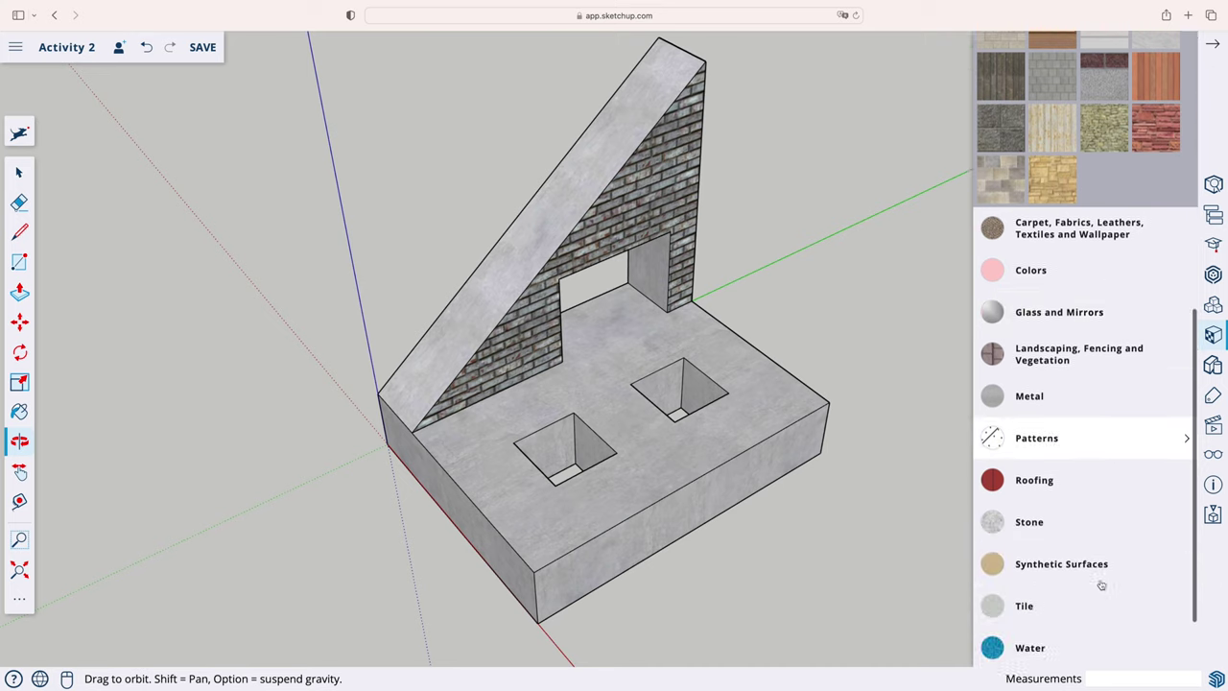
{"action": "scroll", "coordinate": [1100, 584], "scroll_direction": "down", "scroll_amount": 1}
{"action": "scroll", "coordinate": [1103, 600], "scroll_direction": "down", "scroll_amount": 1}
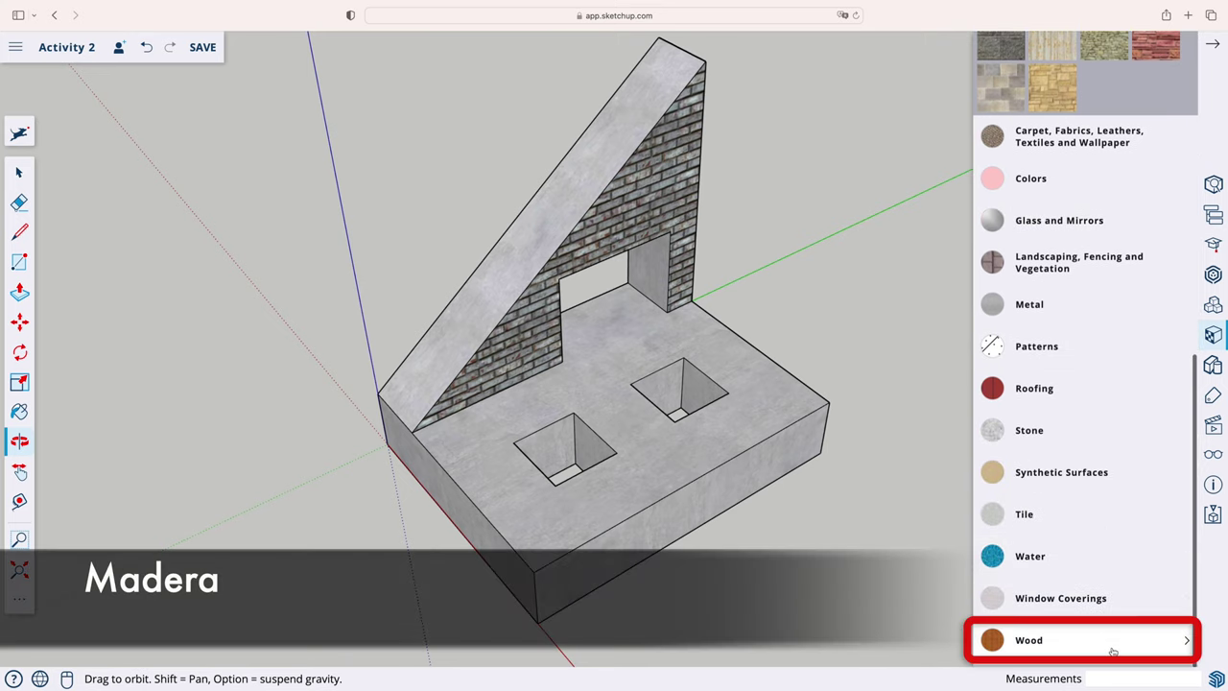
{"action": "left_click", "coordinate": [1113, 651]}
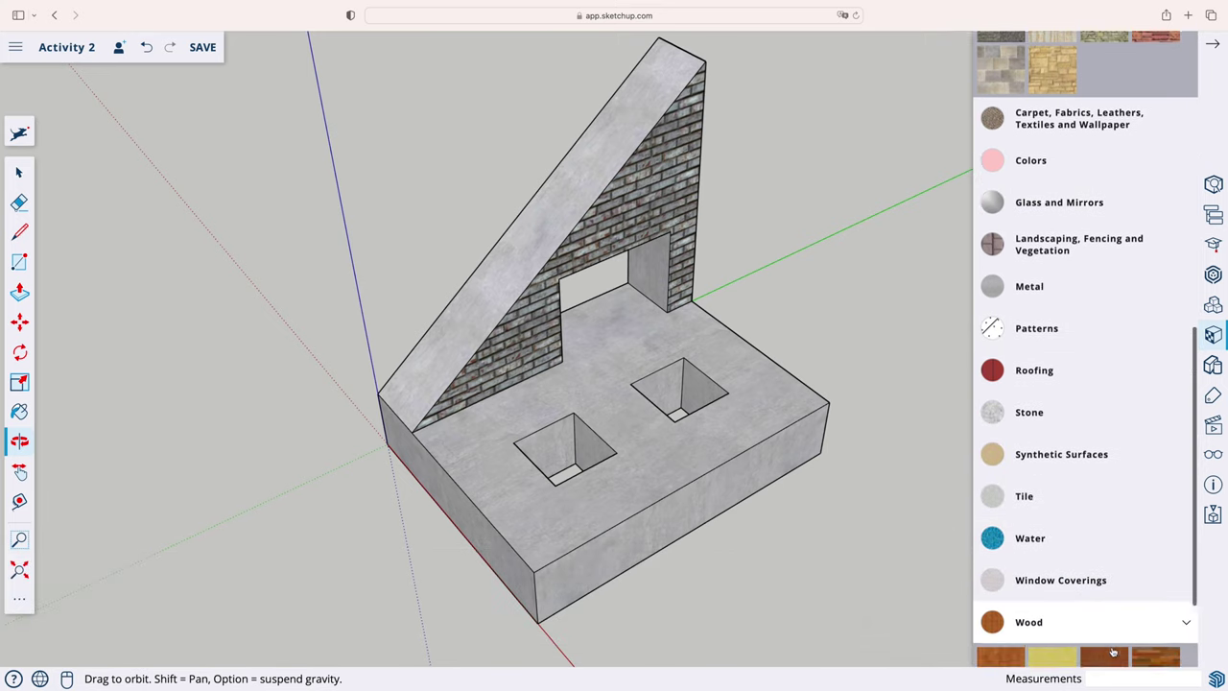
{"action": "left_click", "coordinate": [1158, 536]}
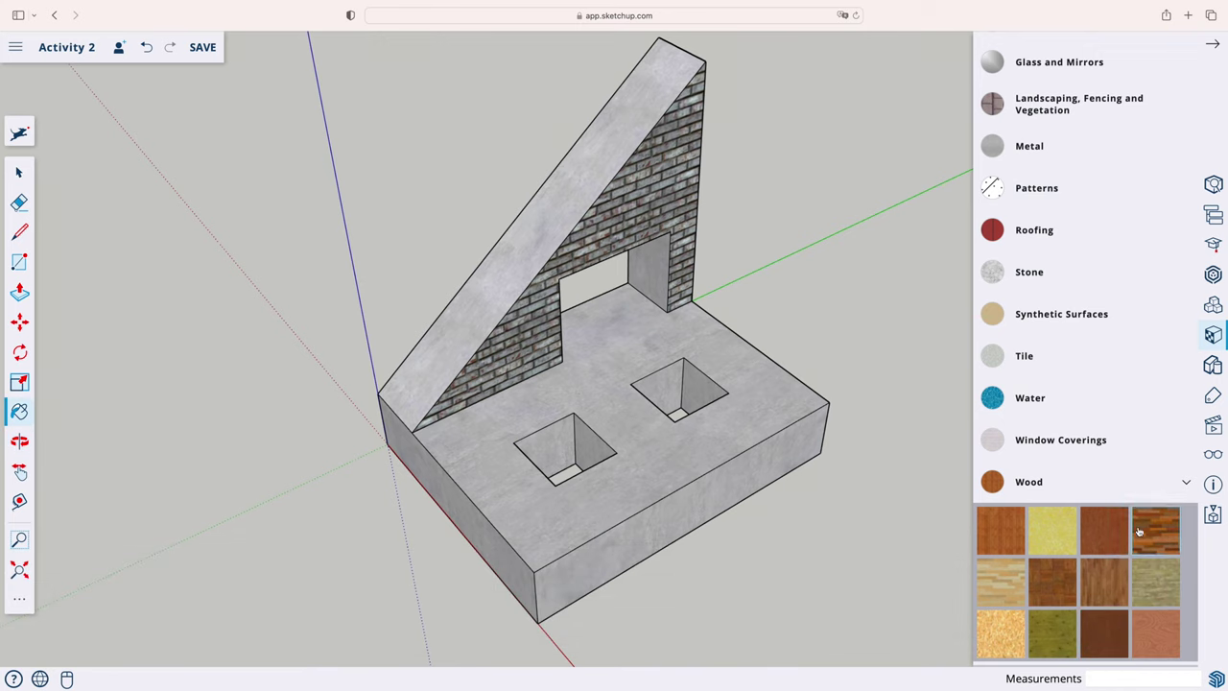
{"action": "left_click", "coordinate": [736, 421]}
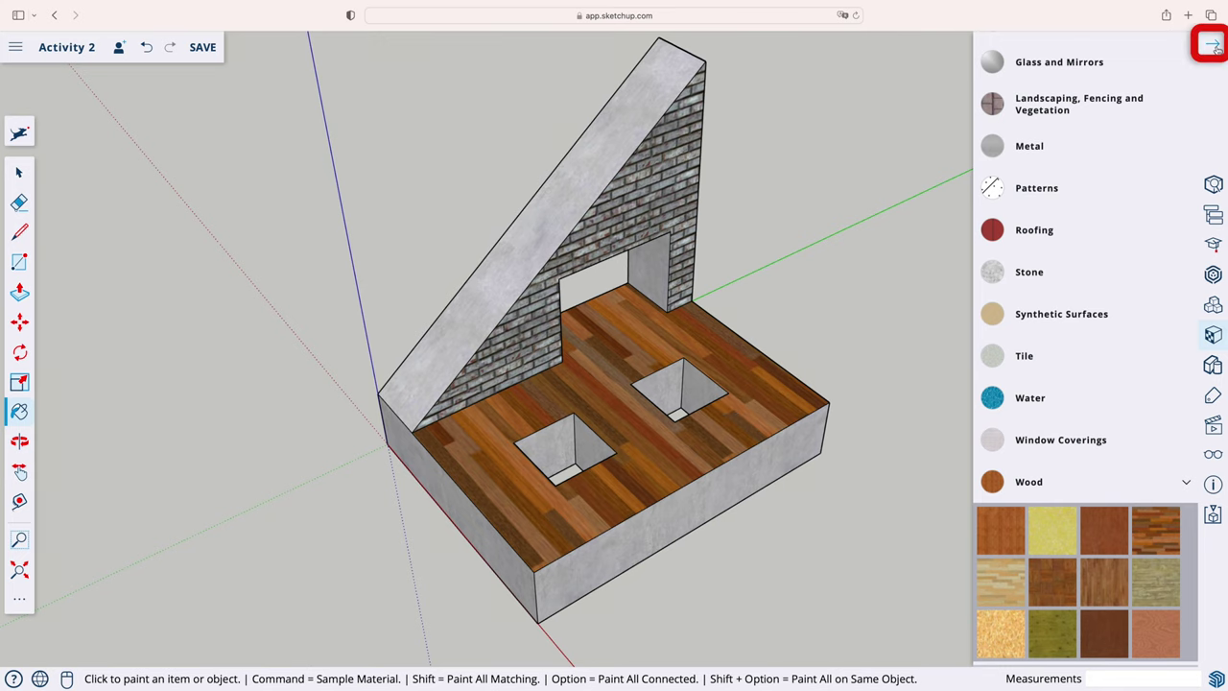
{"action": "left_click", "coordinate": [1213, 46]}
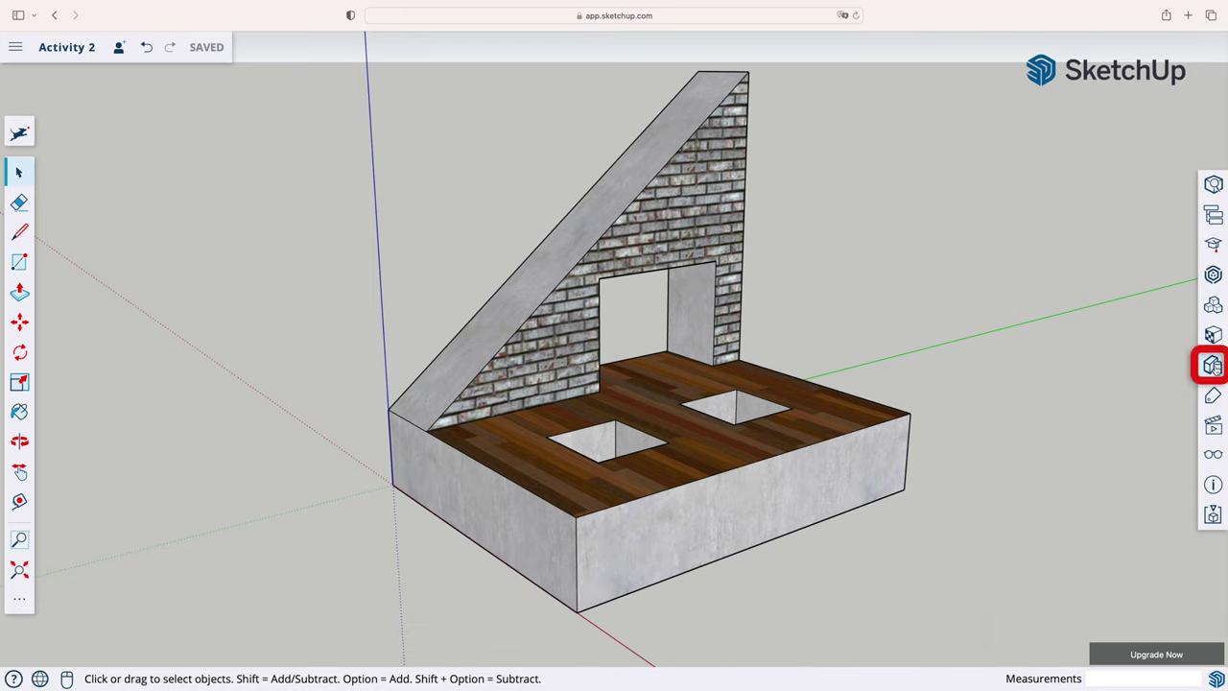
Apply Simple Style from the Default Styles collection for a green ground and sky backdrop
{"action": "left_click", "coordinate": [1214, 367]}
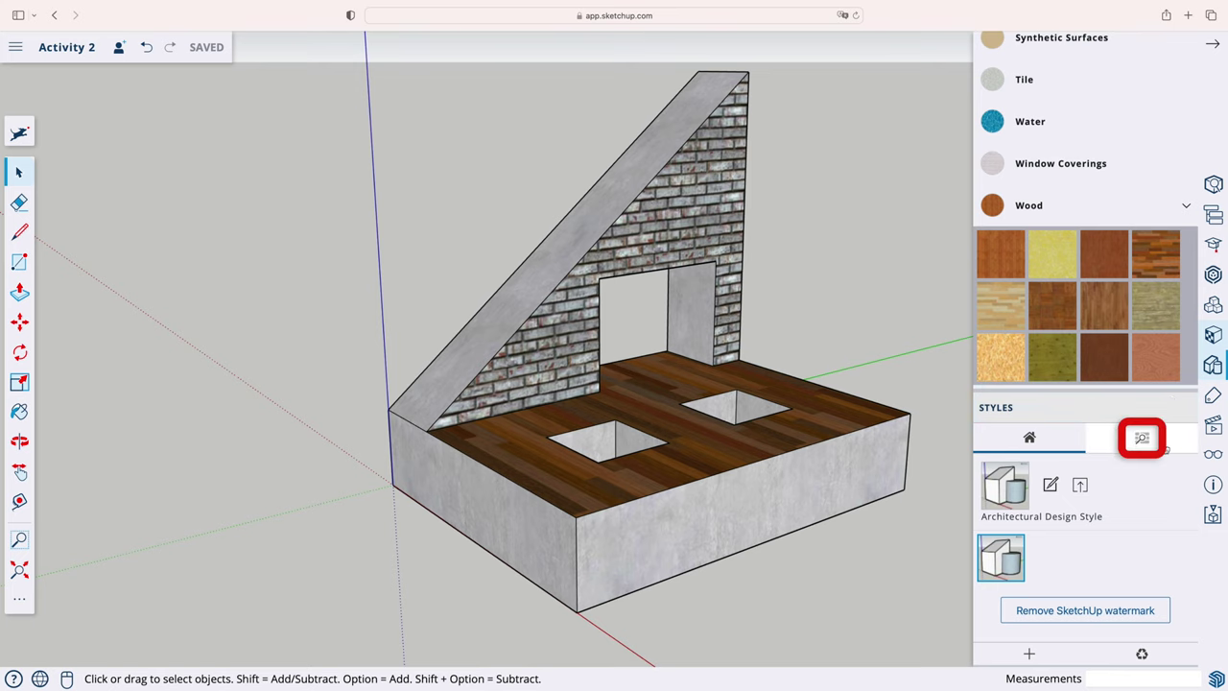
{"action": "left_click", "coordinate": [1165, 448]}
{"action": "scroll", "coordinate": [1159, 461], "scroll_direction": "down", "scroll_amount": 3}
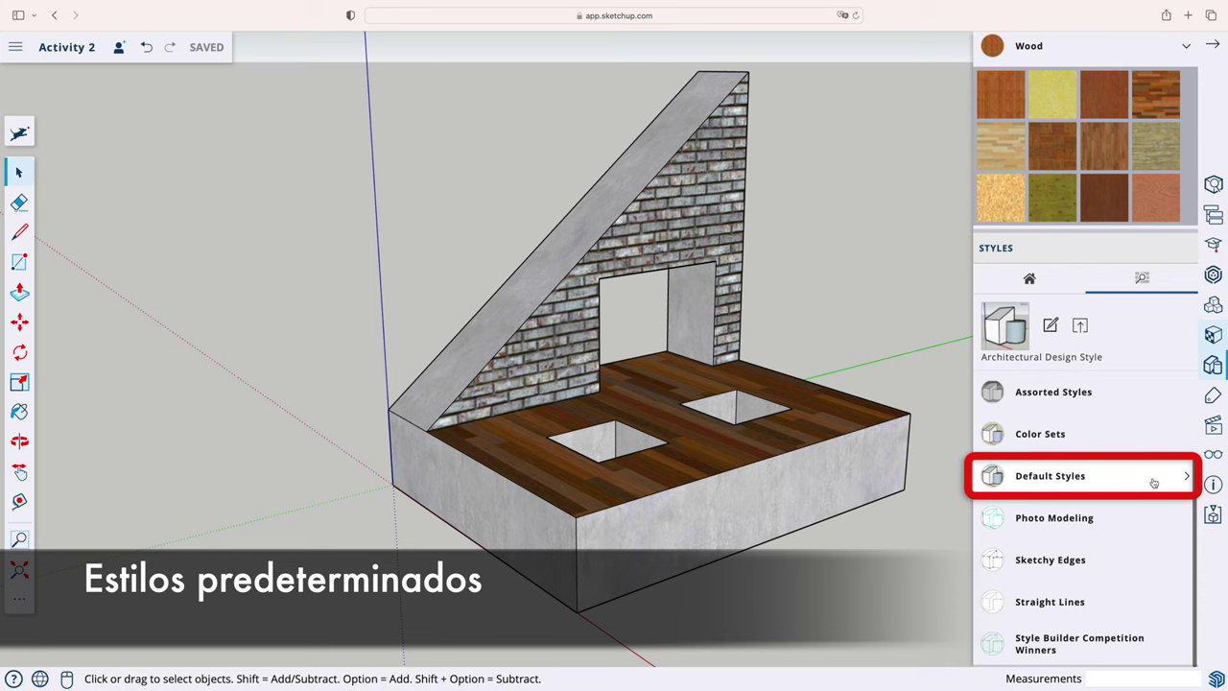
{"action": "left_click", "coordinate": [1154, 483]}
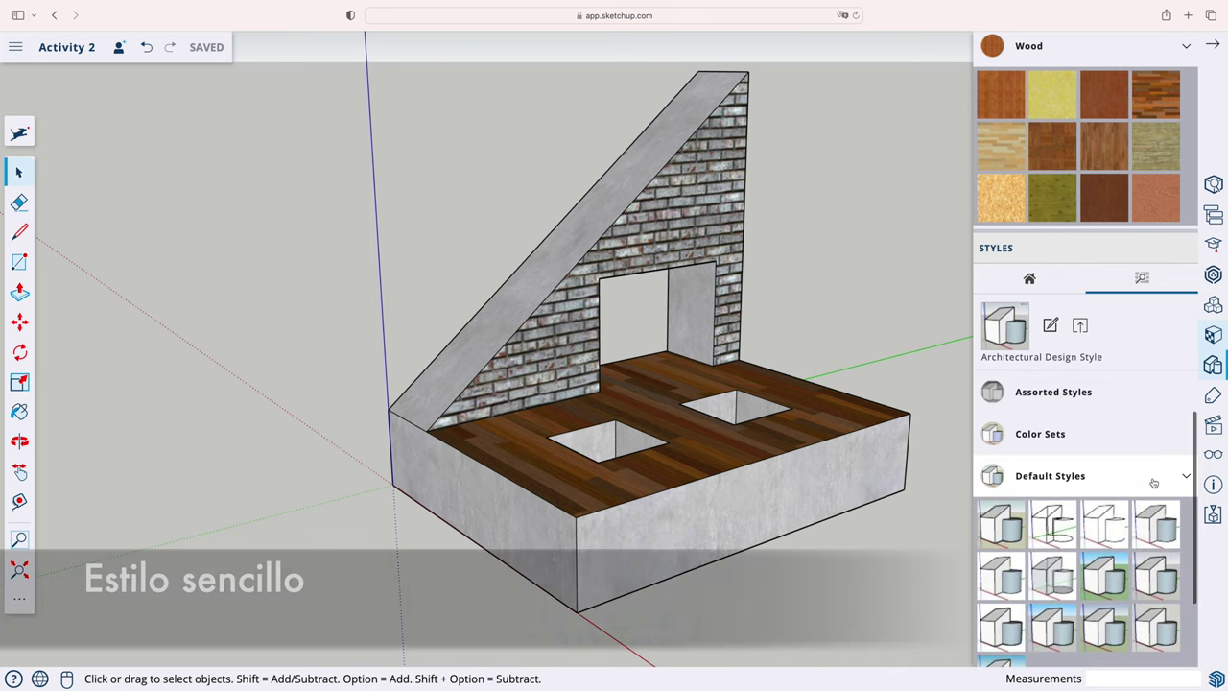
{"action": "left_click", "coordinate": [1094, 585]}
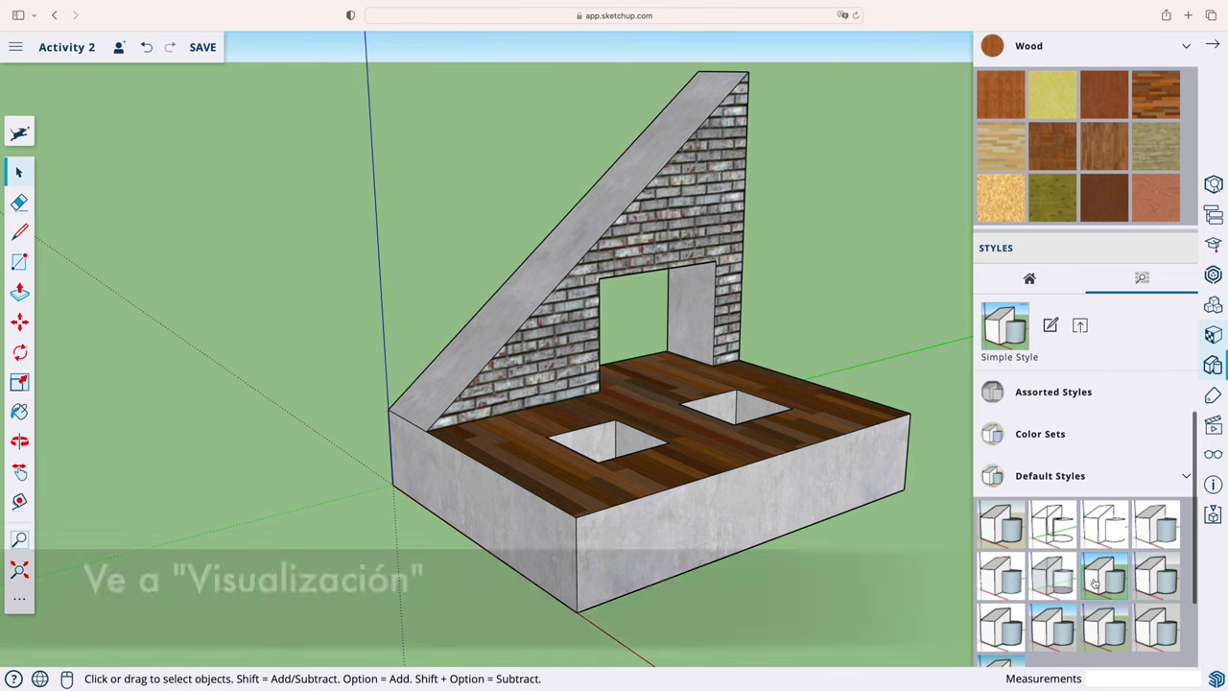
Hide the model axes in the Display settings
{"action": "left_click", "coordinate": [1215, 457]}
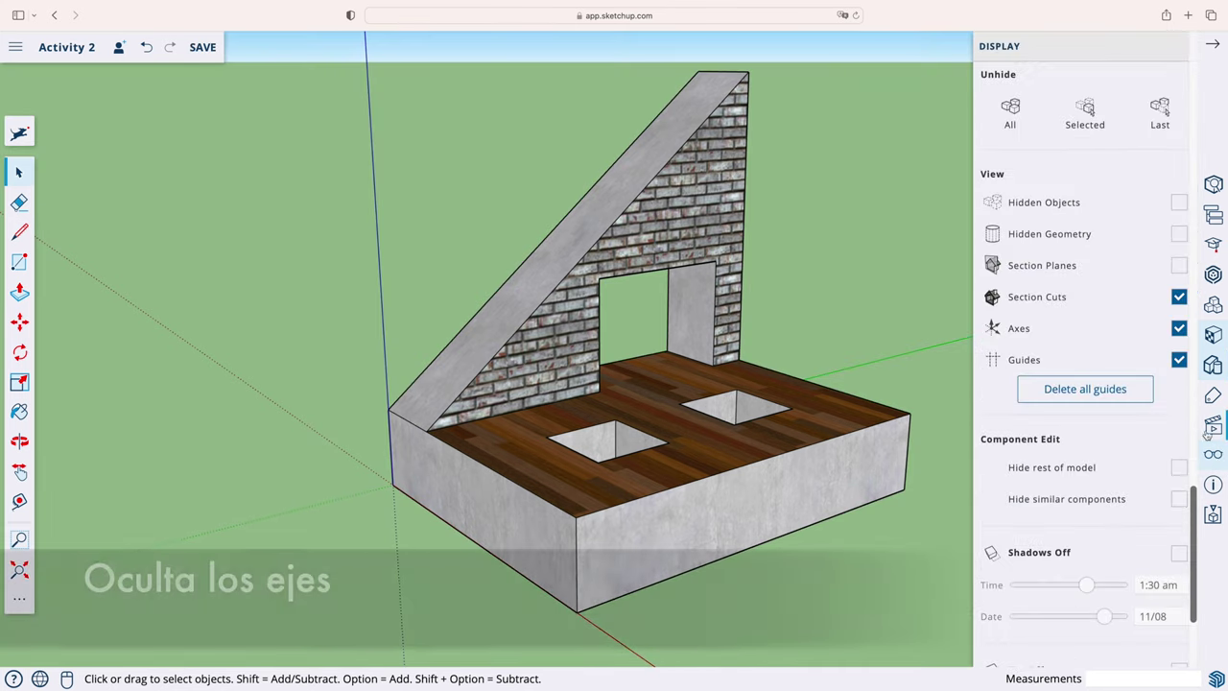
{"action": "left_click", "coordinate": [1179, 328]}
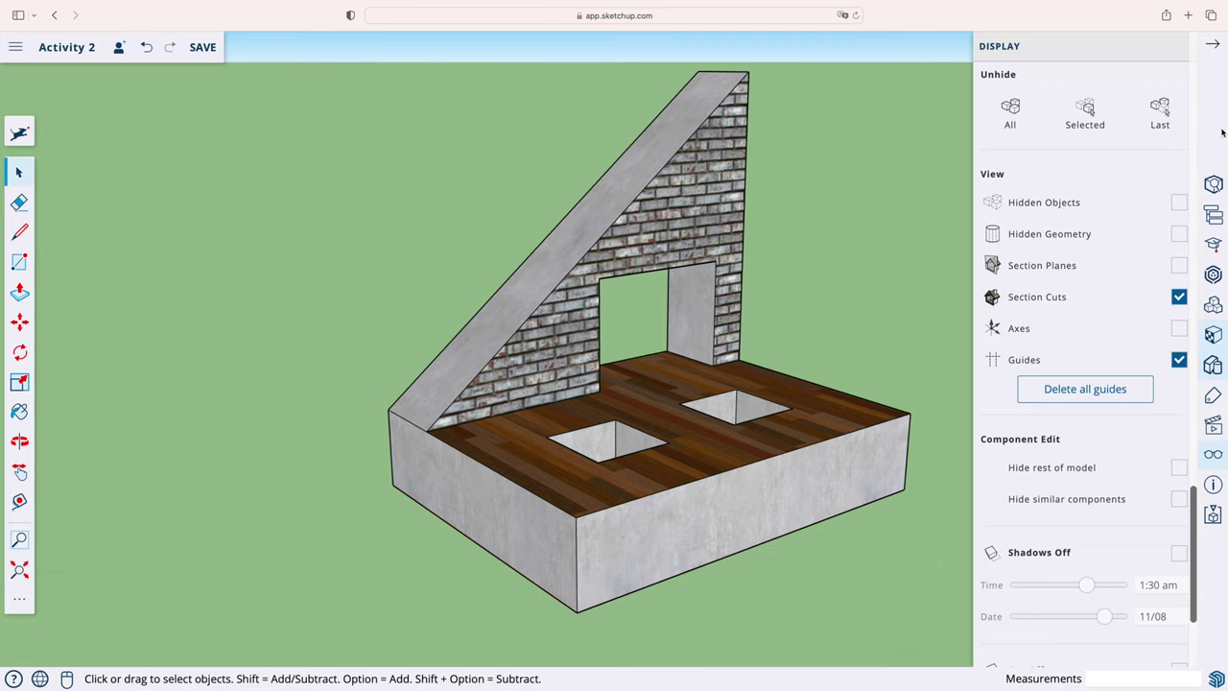
{"action": "left_click", "coordinate": [1213, 48]}
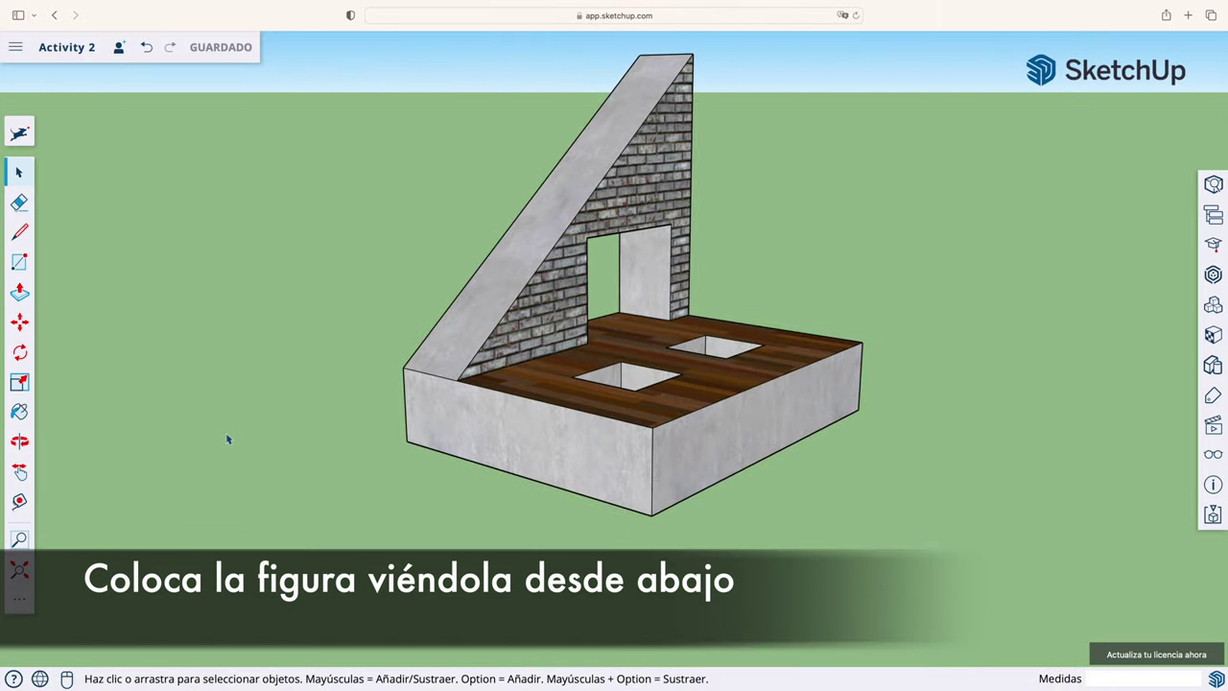
Orbit until the underside with its two square openings faces the camera straight on
{"action": "left_click", "coordinate": [19, 442]}
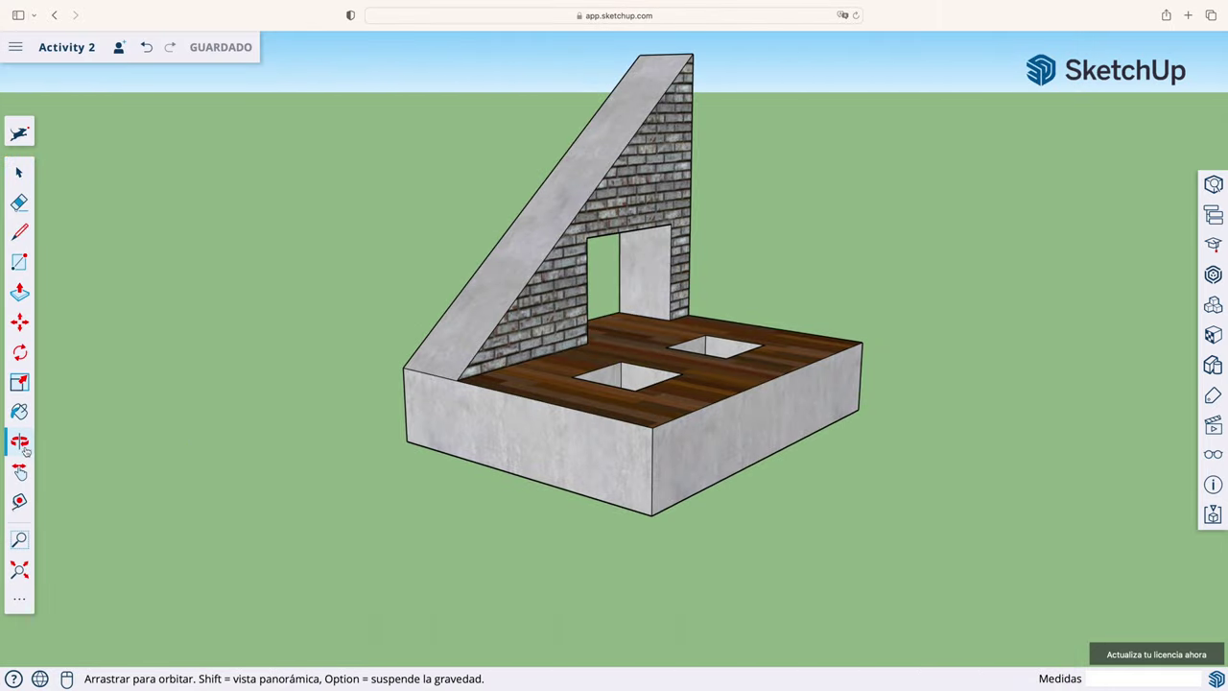
{"action": "left_click_drag", "start_coordinate": [489, 406], "coordinate": [678, 280]}
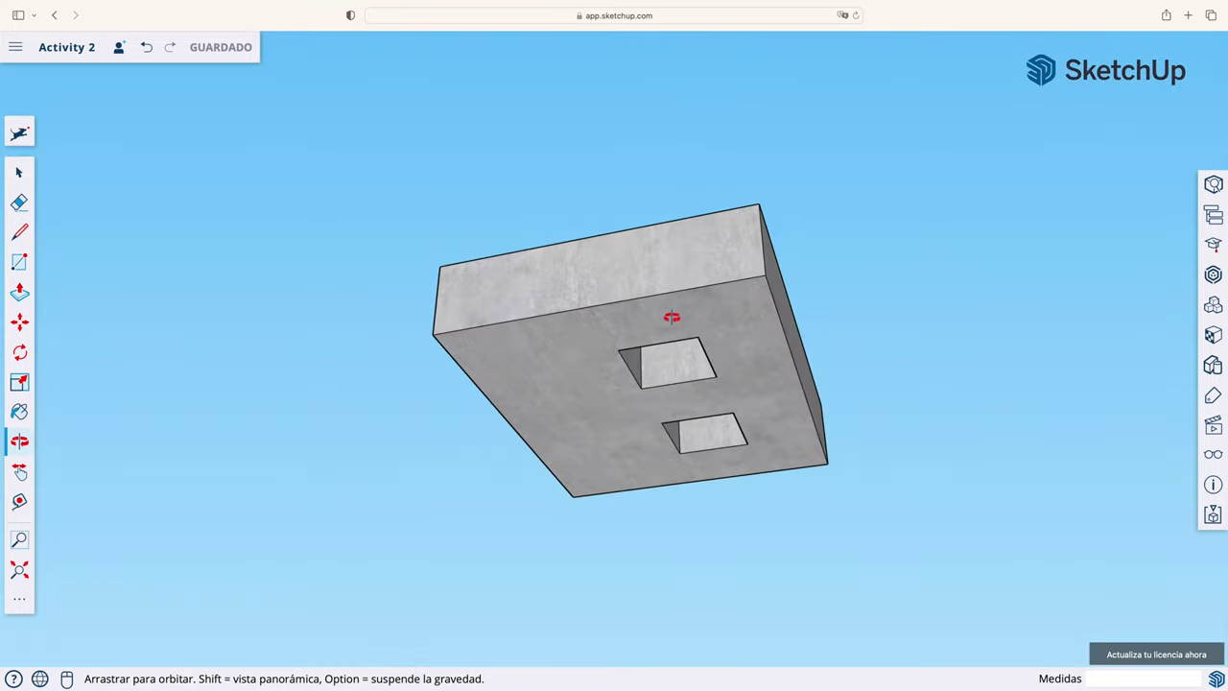
{"action": "left_click_drag", "start_coordinate": [632, 494], "coordinate": [774, 169]}
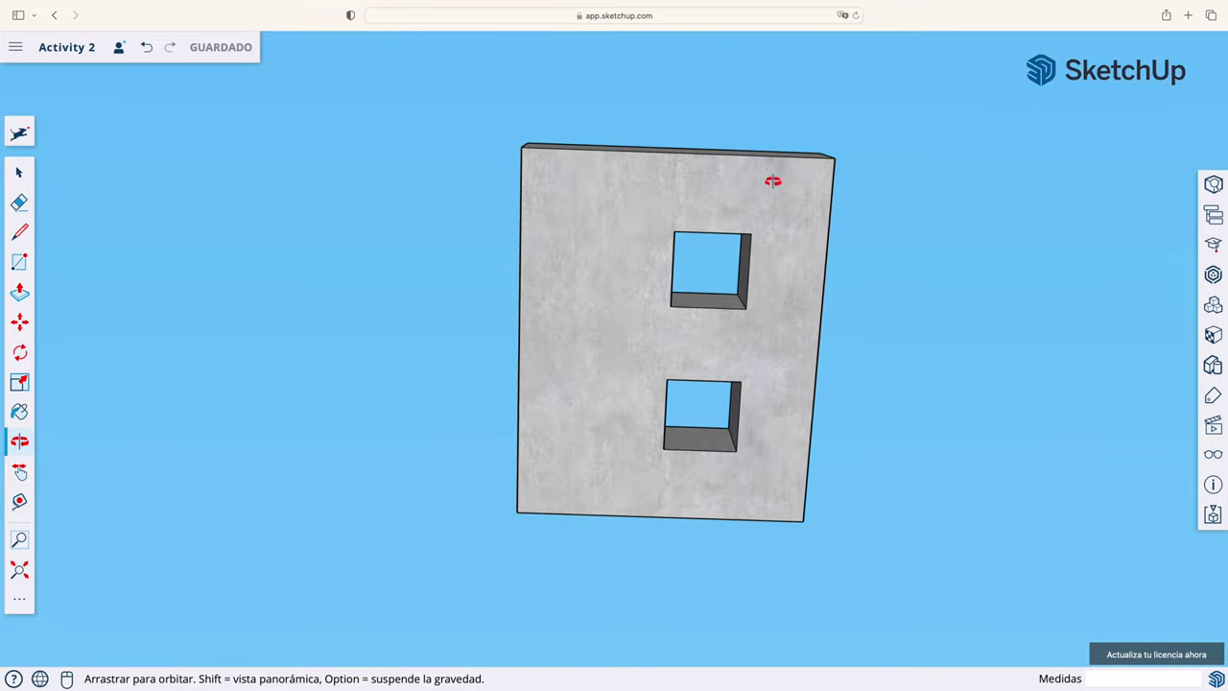
{"action": "left_click_drag", "start_coordinate": [754, 333], "coordinate": [745, 285]}
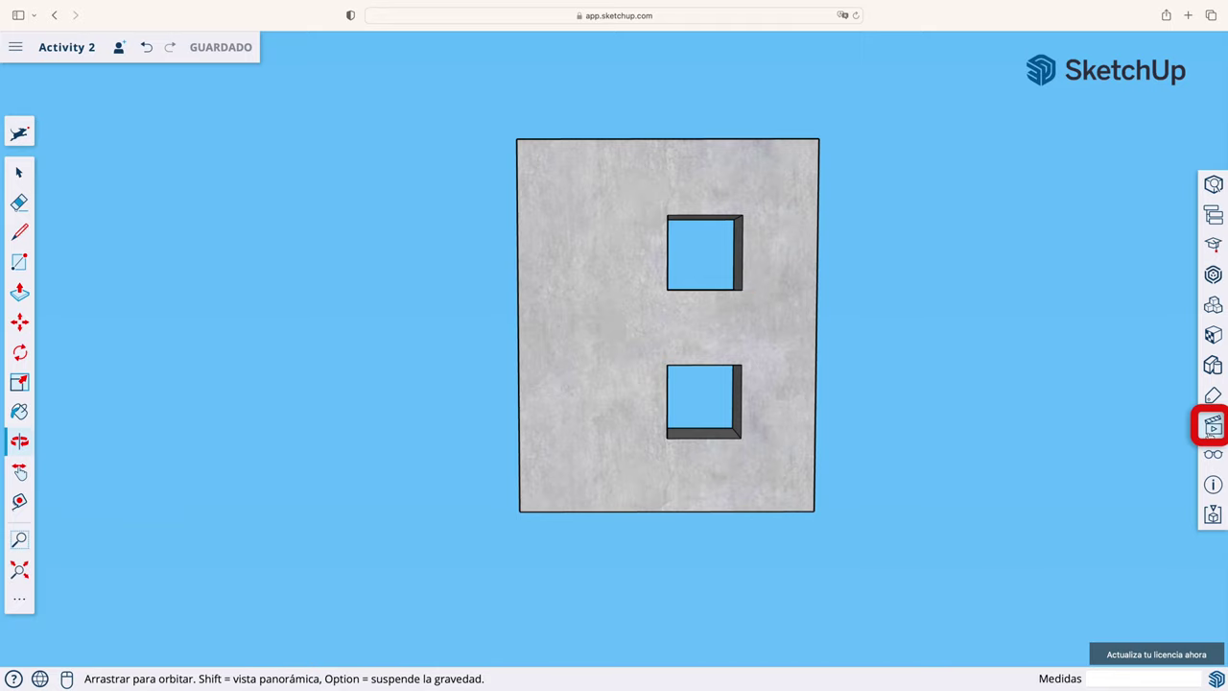
Save the current view, a side view and a wood-showing view as the first three scenes
{"action": "left_click", "coordinate": [1212, 425]}
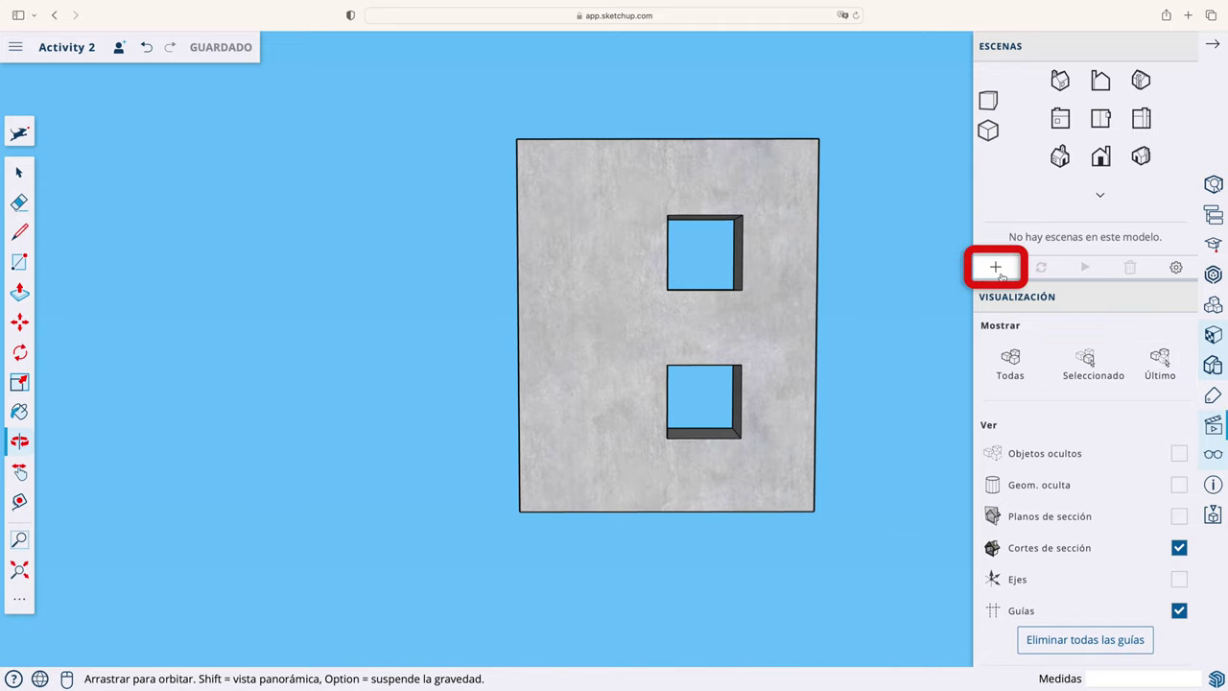
{"action": "left_click", "coordinate": [996, 270]}
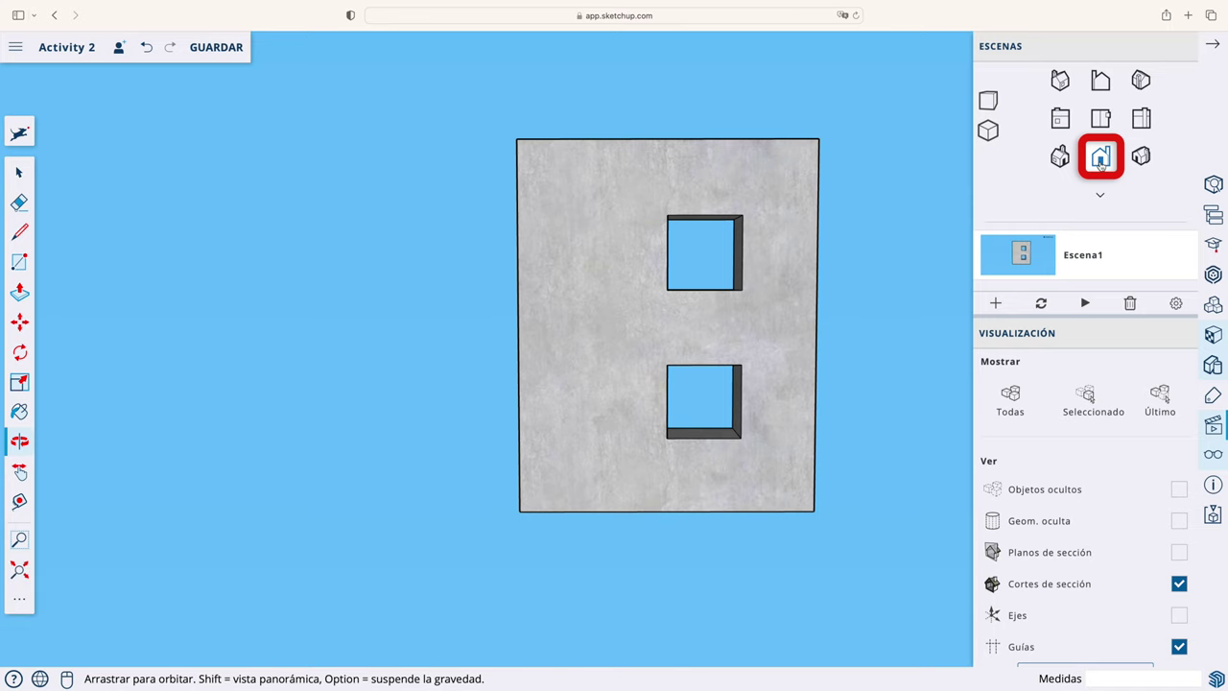
{"action": "left_click", "coordinate": [1101, 161]}
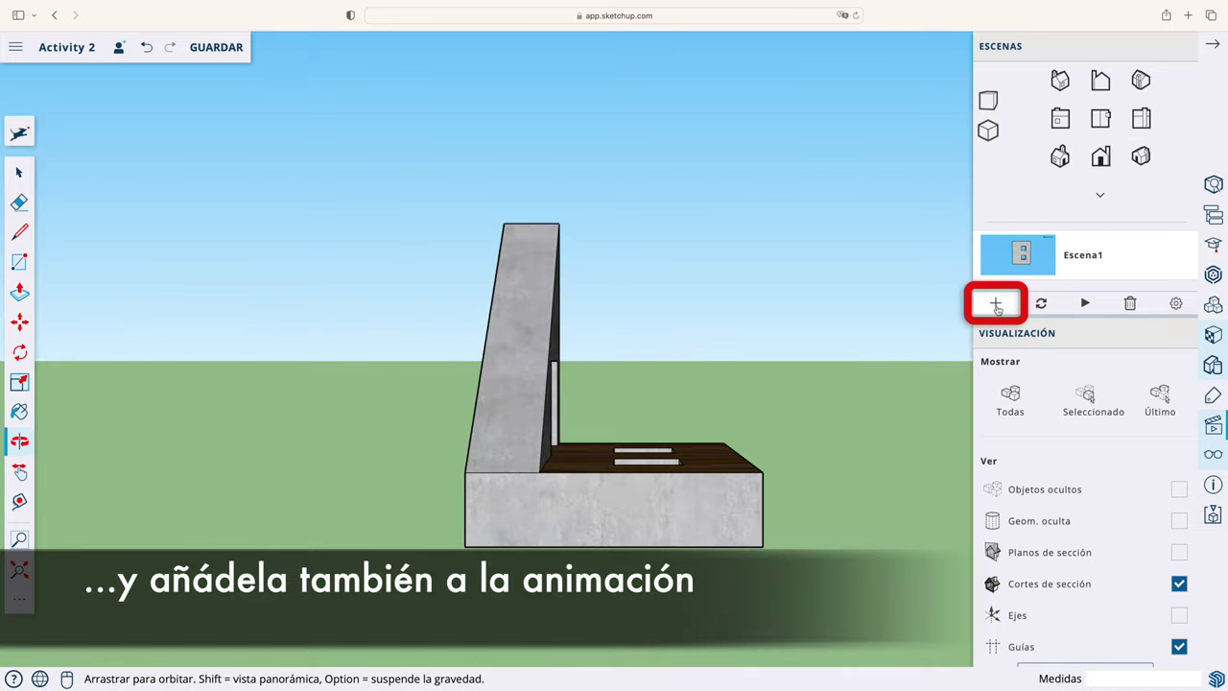
{"action": "left_click", "coordinate": [996, 304]}
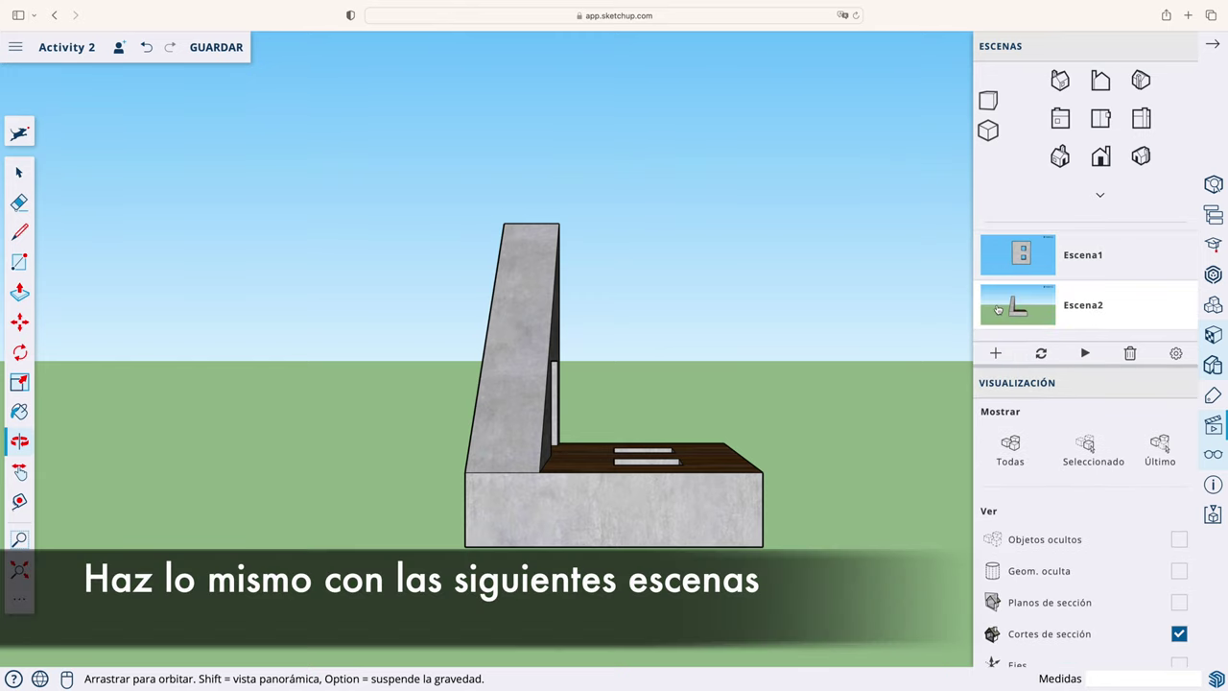
{"action": "left_click", "coordinate": [1101, 123]}
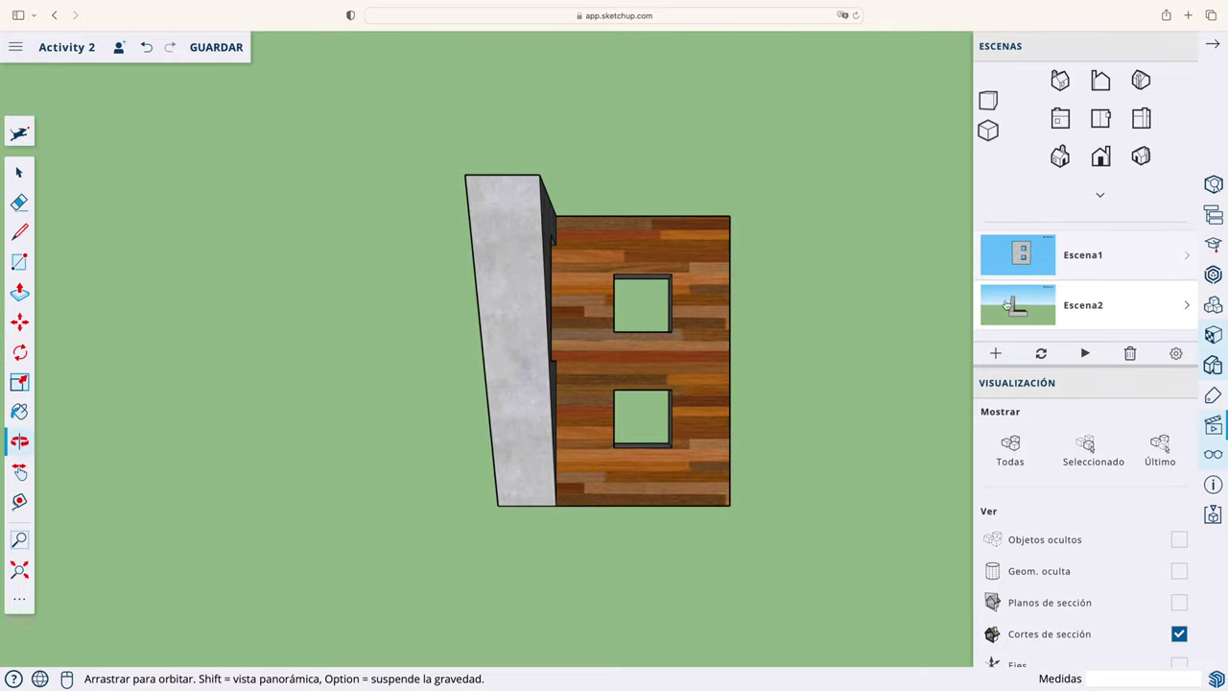
{"action": "left_click", "coordinate": [996, 354]}
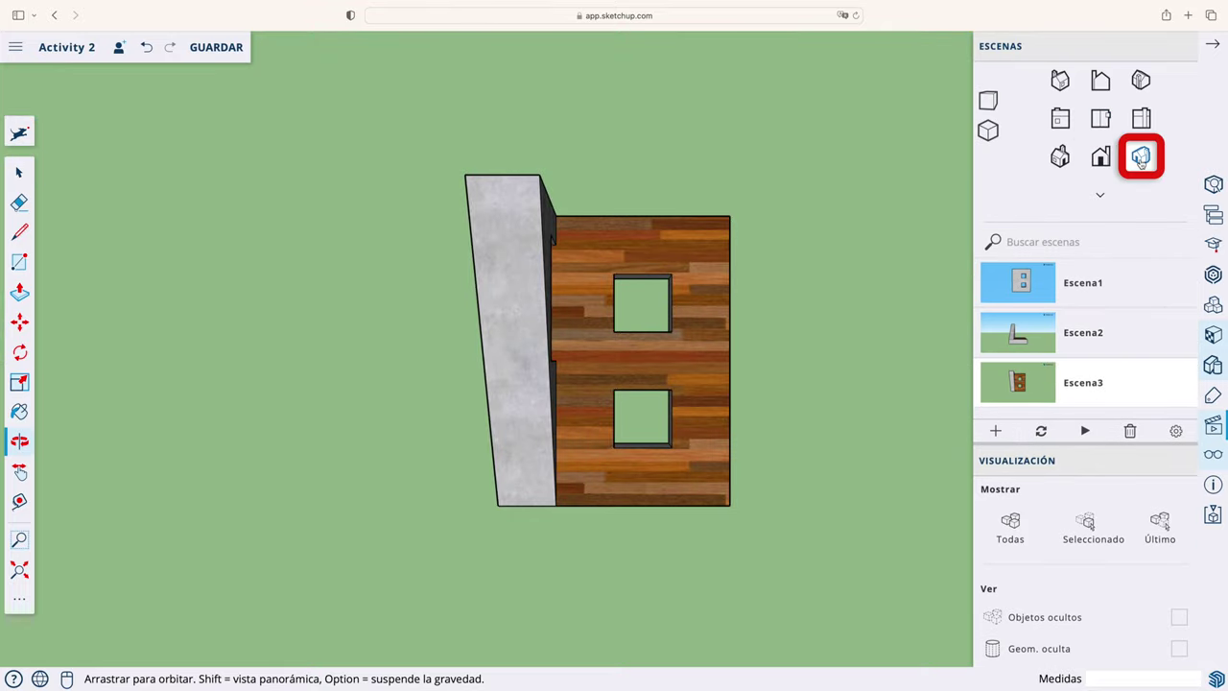
Add Isometric, Front, Side and Back views as Escena4–Escena7, then return to Escena1
{"action": "left_click", "coordinate": [1141, 159]}
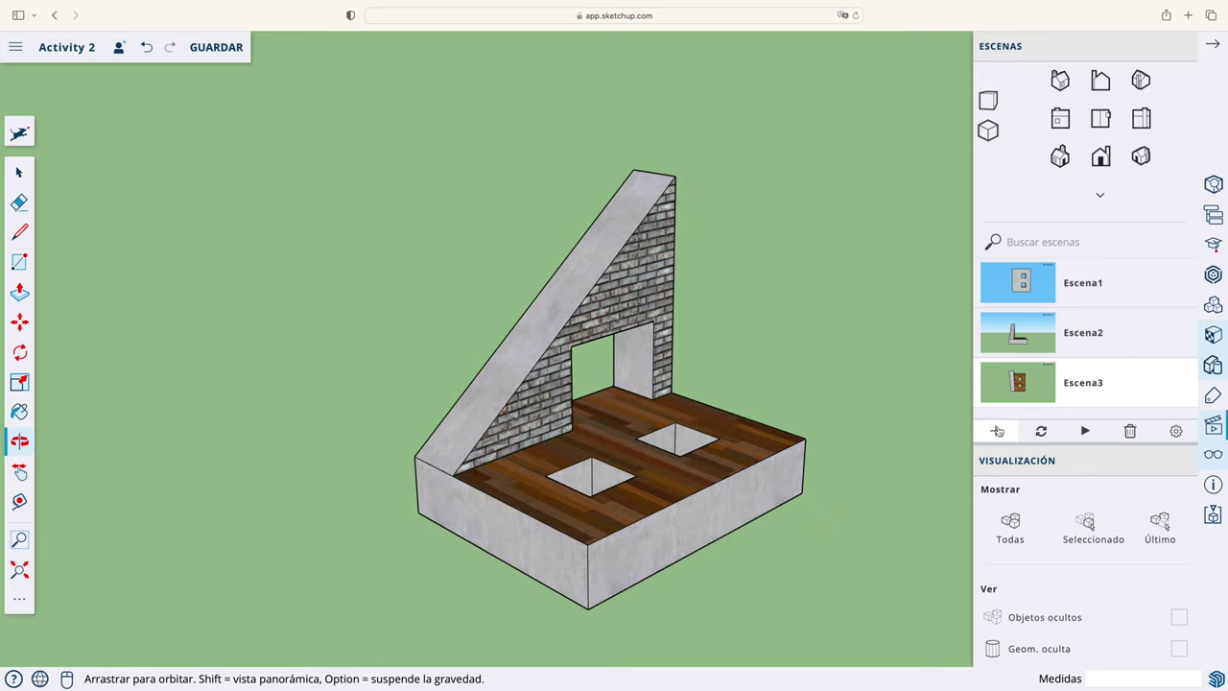
{"action": "left_click", "coordinate": [998, 431]}
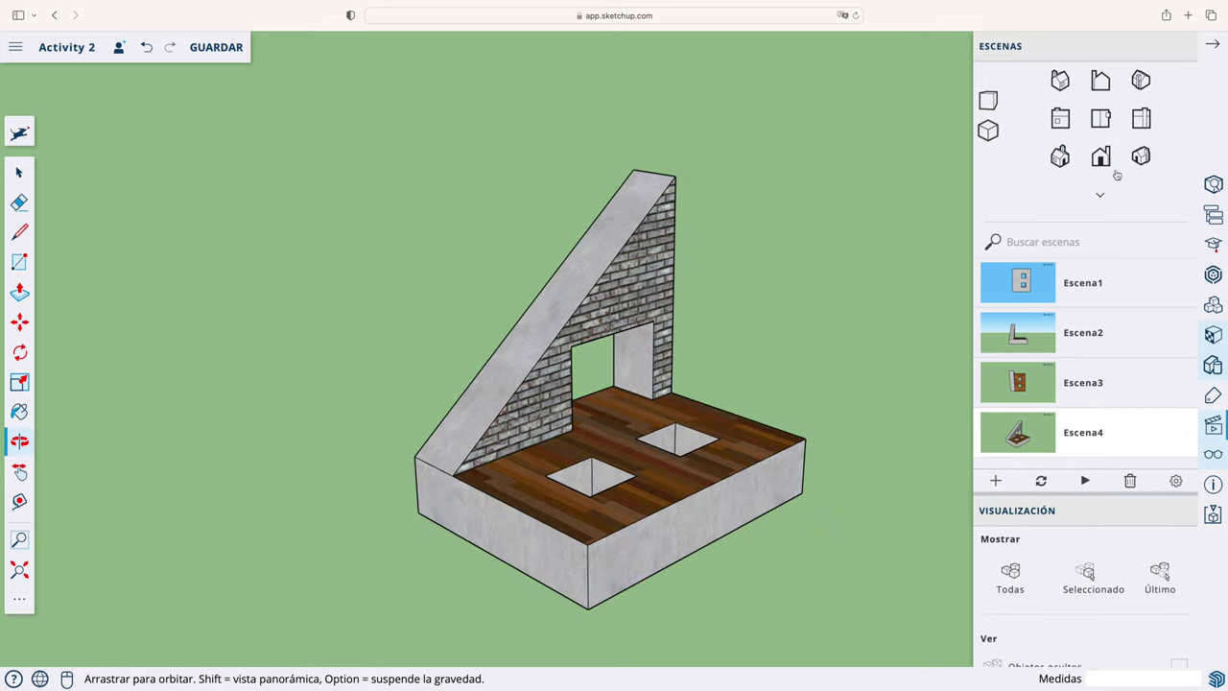
{"action": "left_click", "coordinate": [1140, 120]}
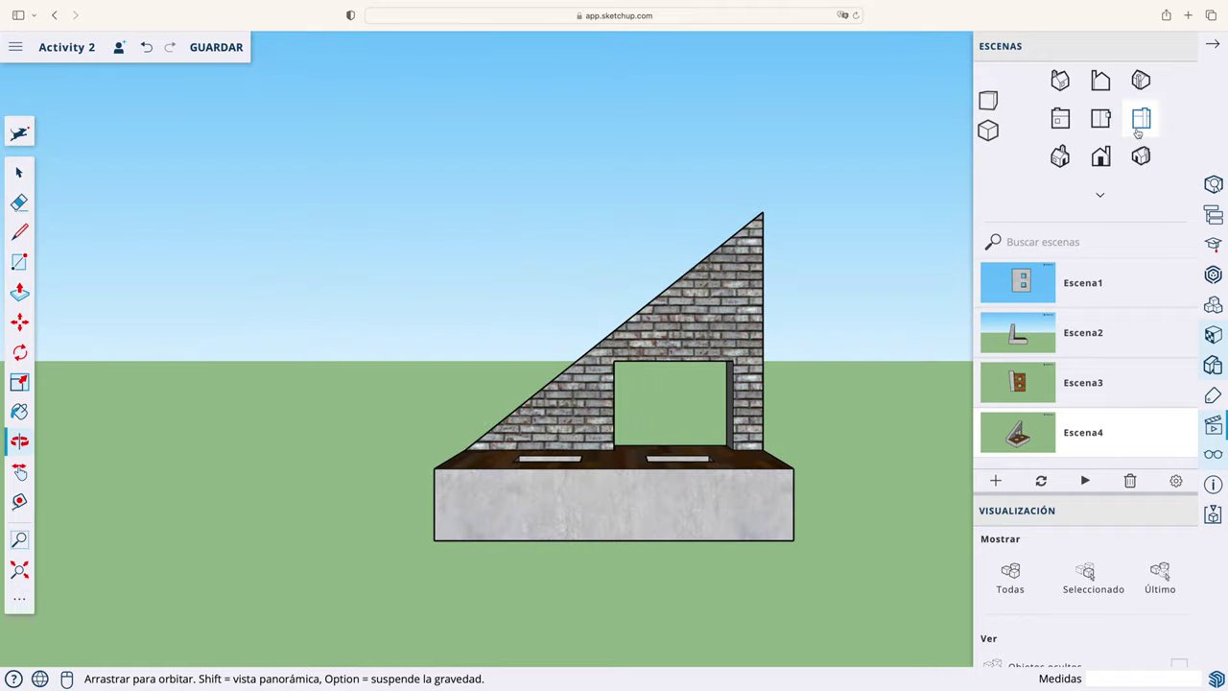
{"action": "left_click", "coordinate": [999, 481]}
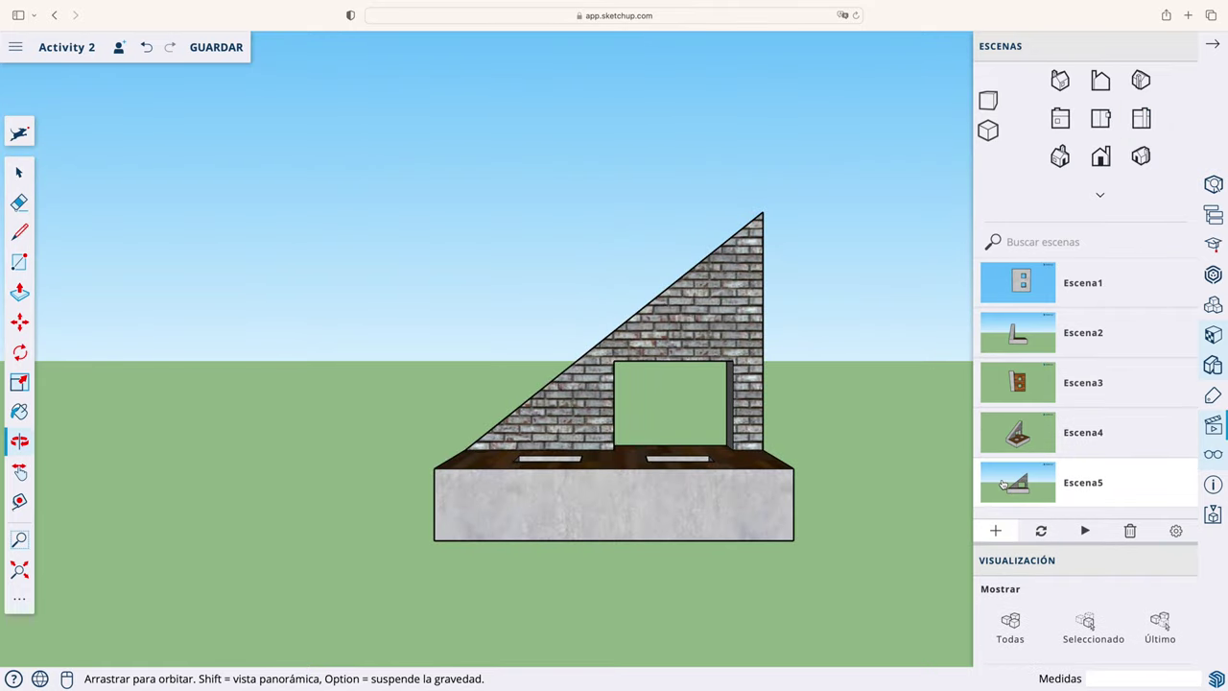
{"action": "left_click", "coordinate": [1105, 85]}
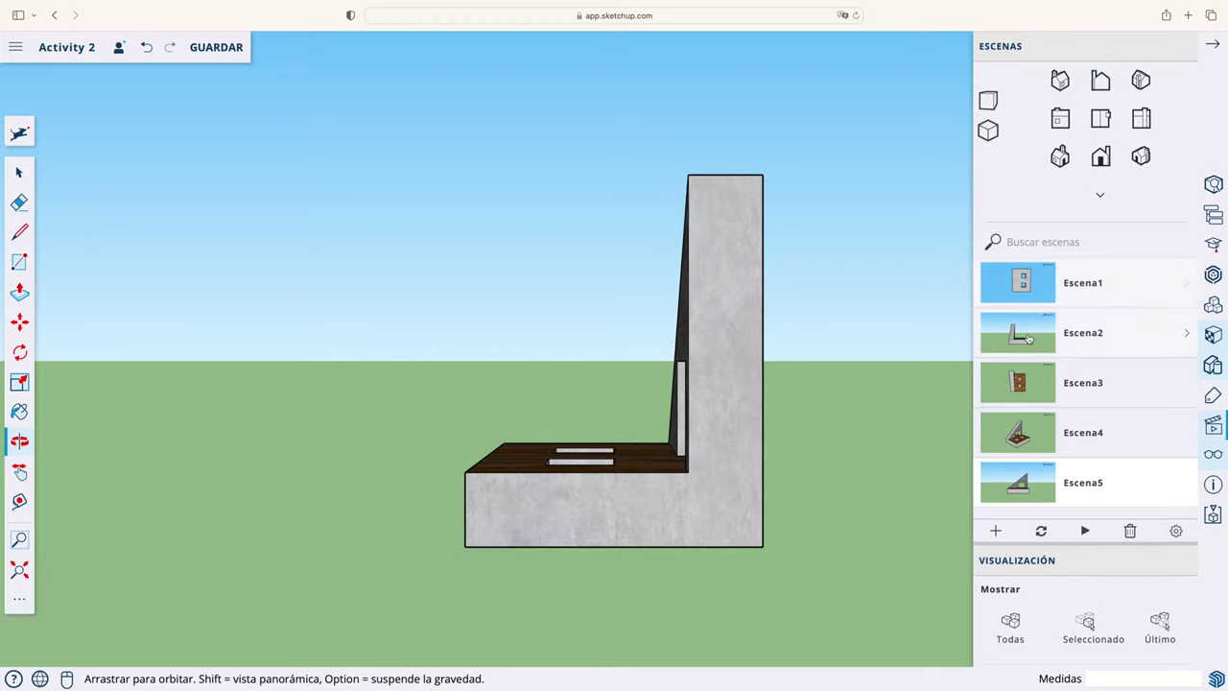
{"action": "left_click", "coordinate": [999, 531]}
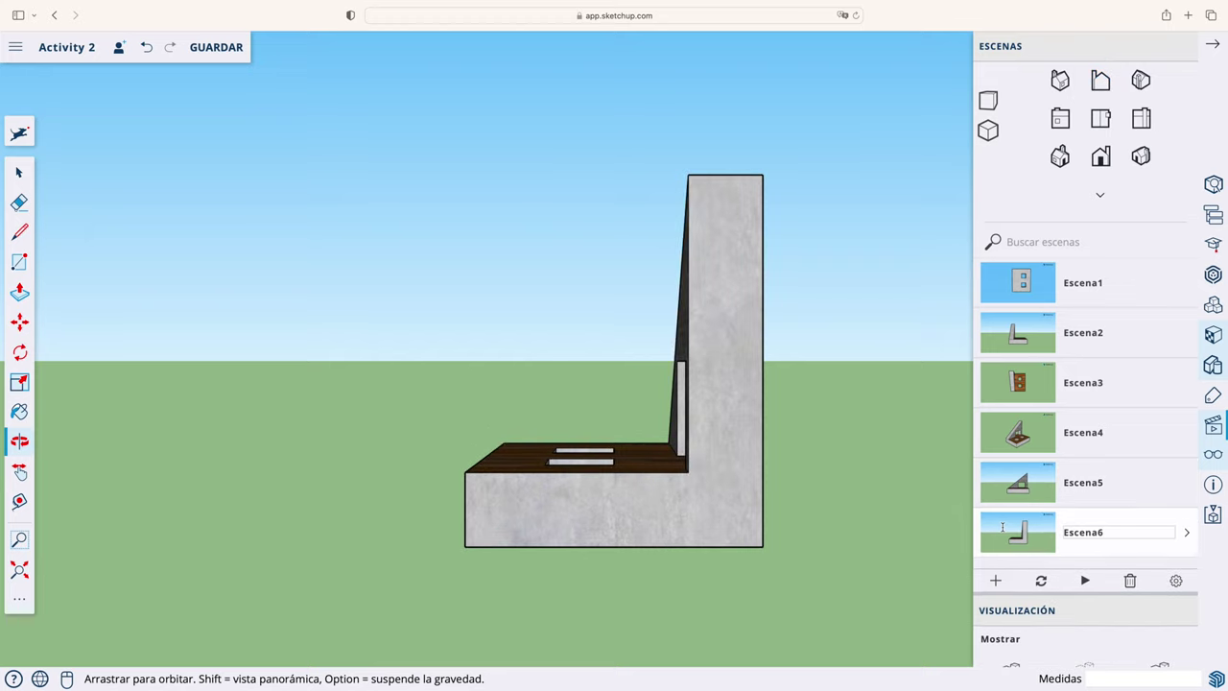
{"action": "left_click", "coordinate": [1060, 120]}
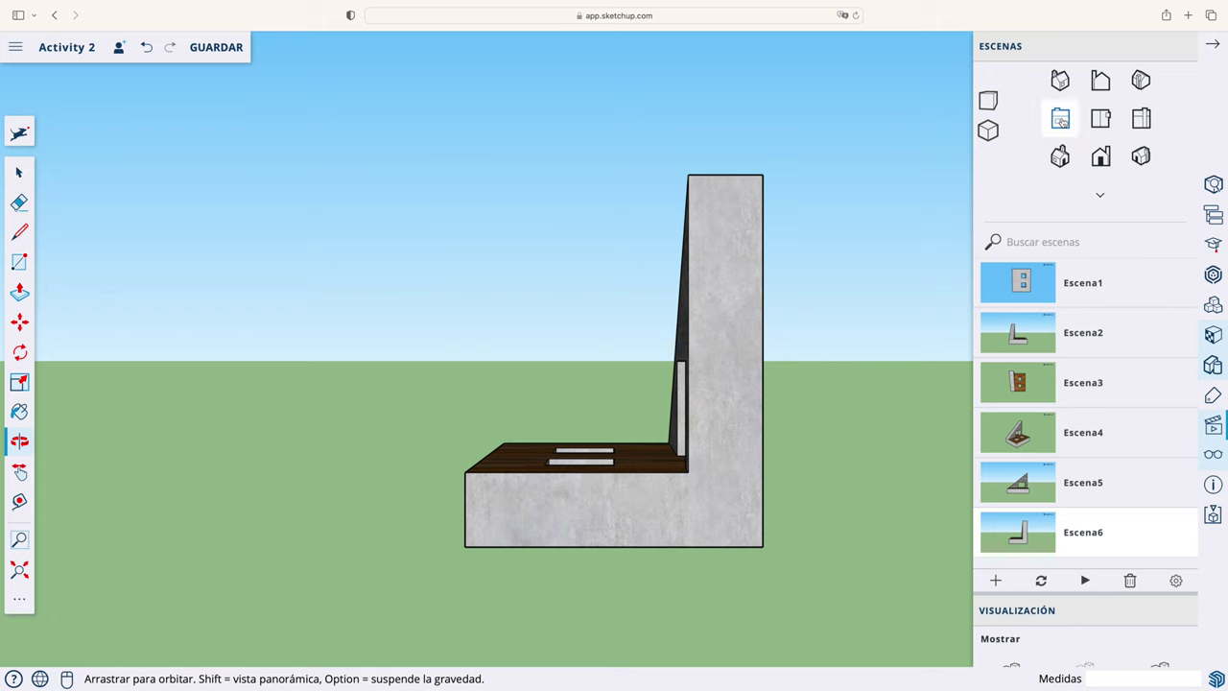
{"action": "left_click", "coordinate": [999, 581]}
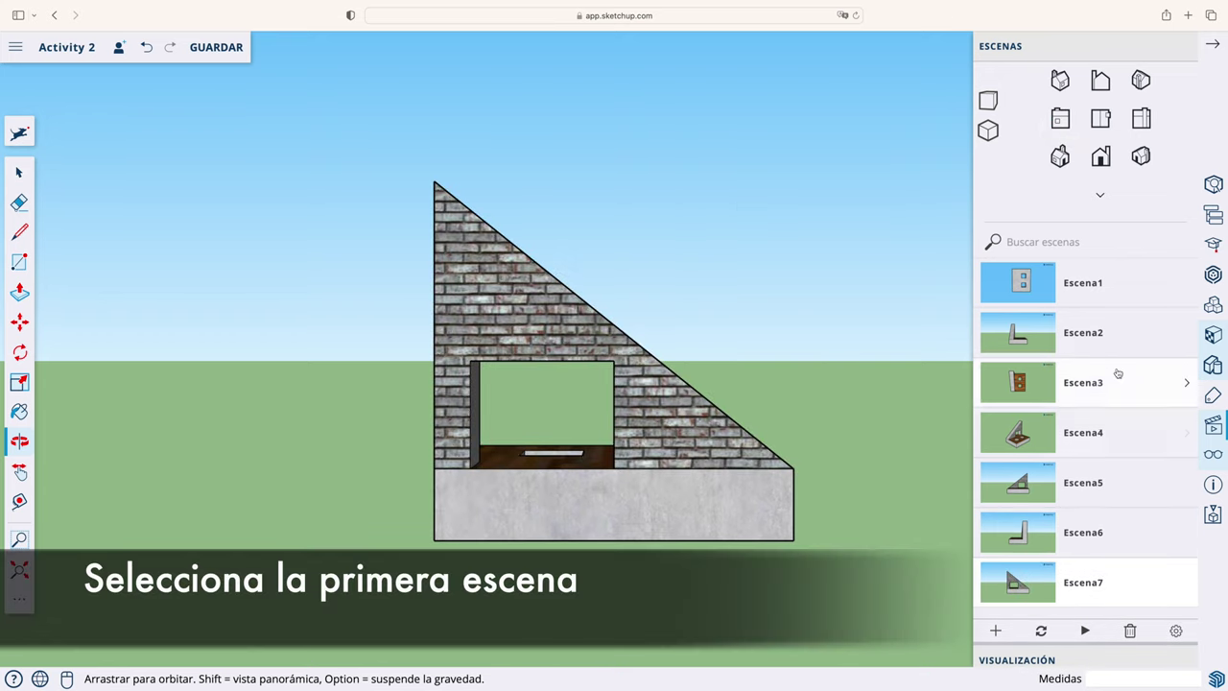
{"action": "left_click", "coordinate": [1152, 305]}
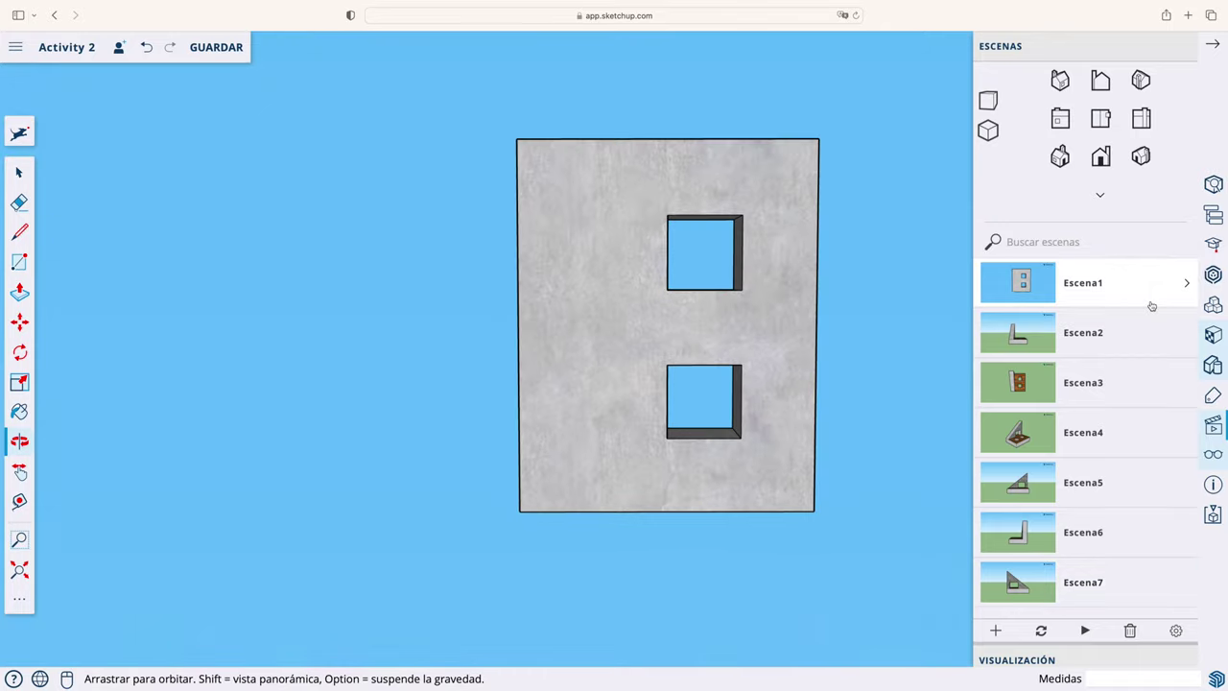
Set scene transitions to 5 seconds with a 0-second delay between scenes
{"action": "left_click", "coordinate": [1178, 630]}
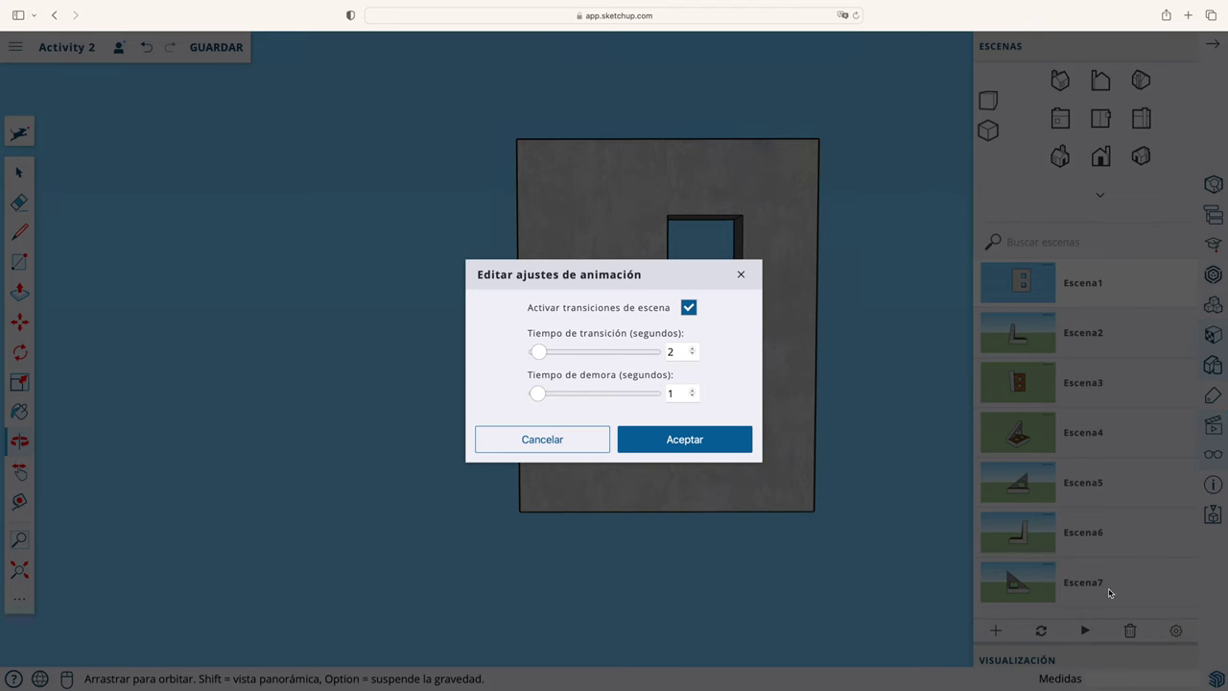
{"action": "left_click", "coordinate": [693, 350]}
{"action": "type", "text": "5"}
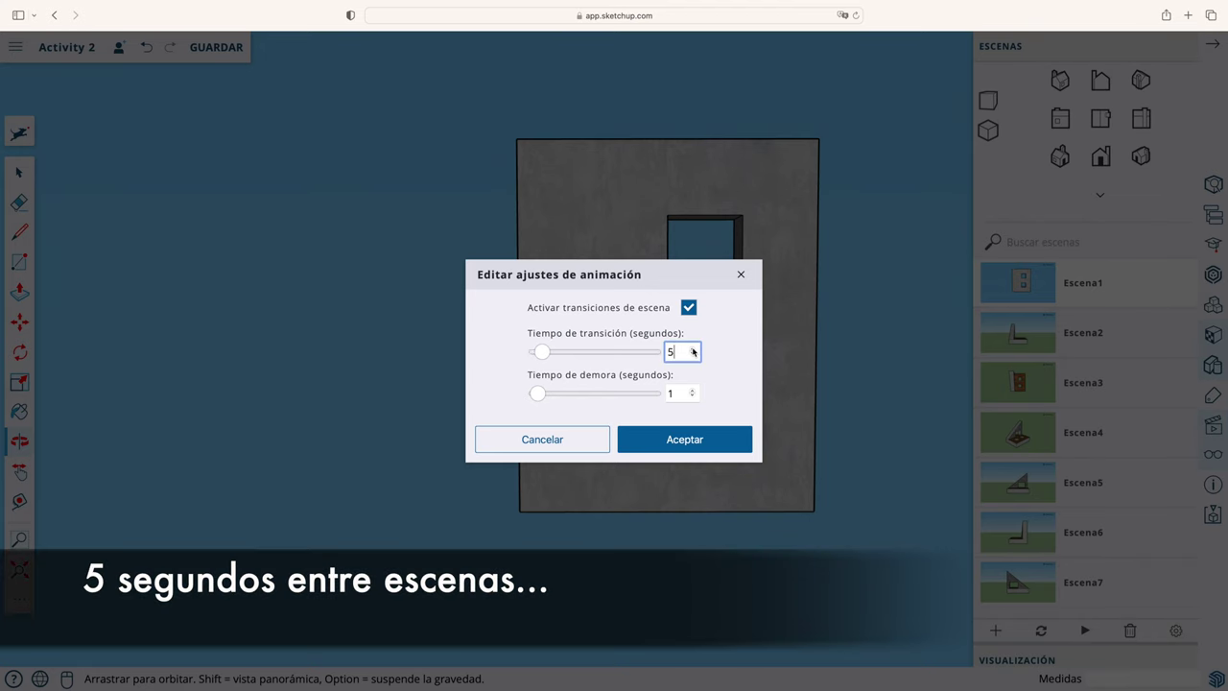
{"action": "left_click", "coordinate": [693, 396]}
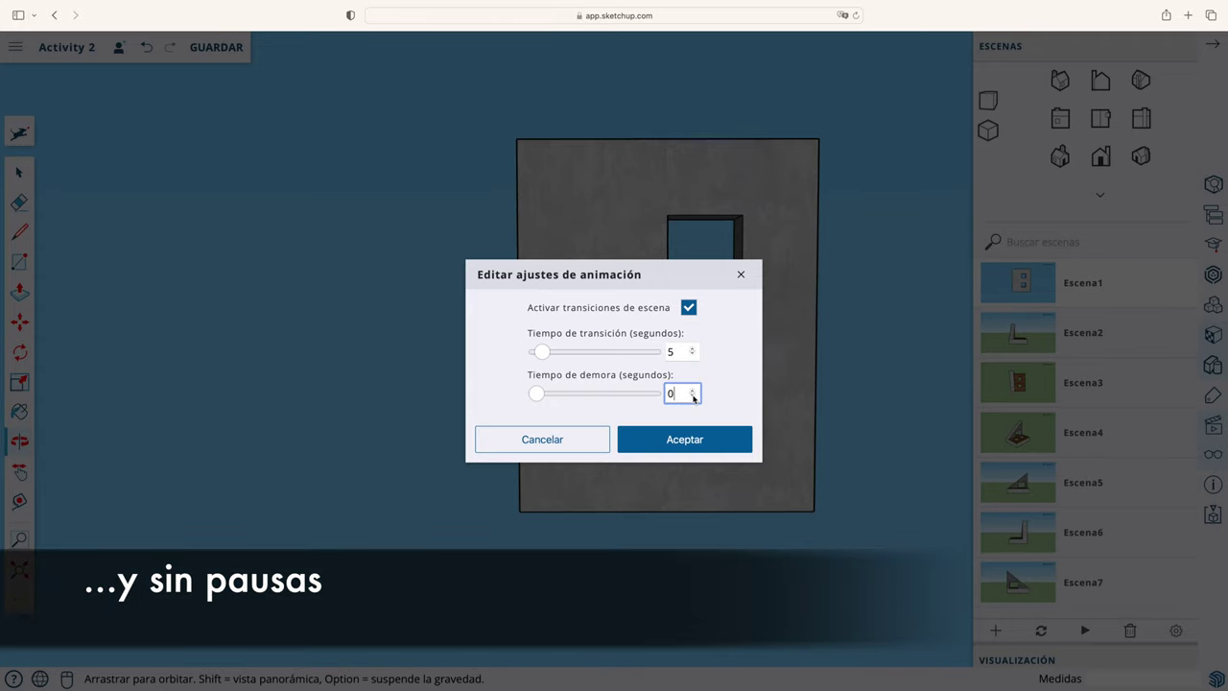
{"action": "left_click", "coordinate": [692, 448]}
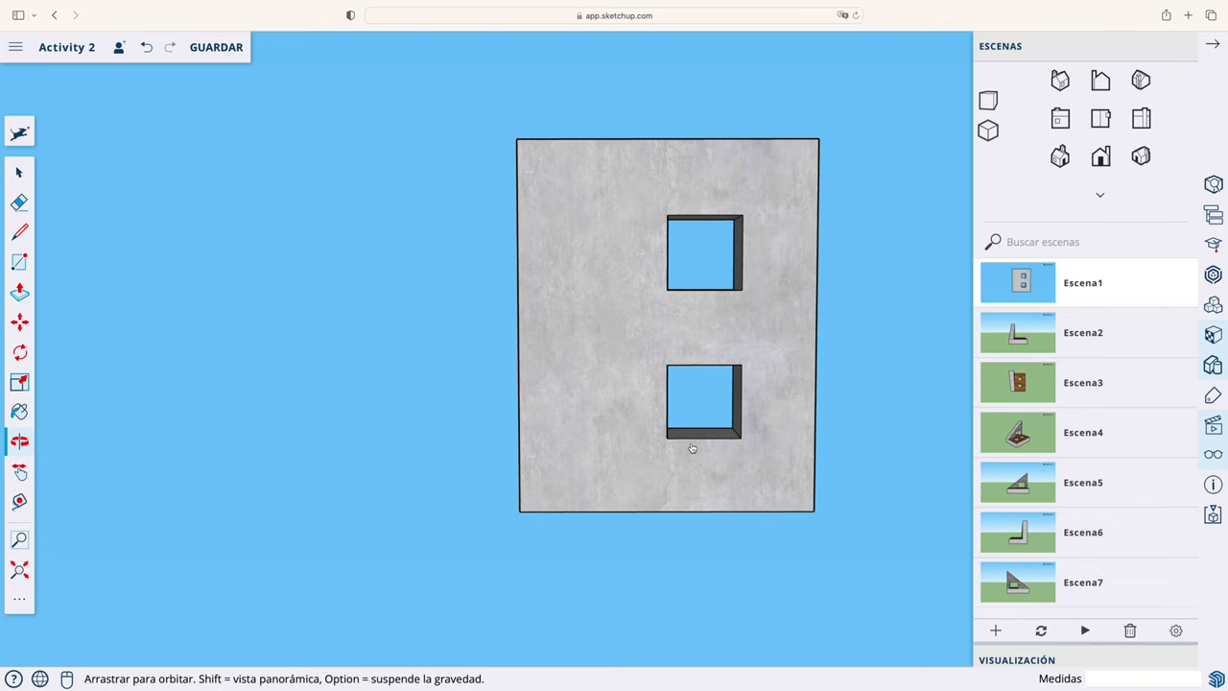
Play the seven-scene animation with the side panel hidden, then stop it and close Scenes
{"action": "left_click", "coordinate": [1084, 632]}
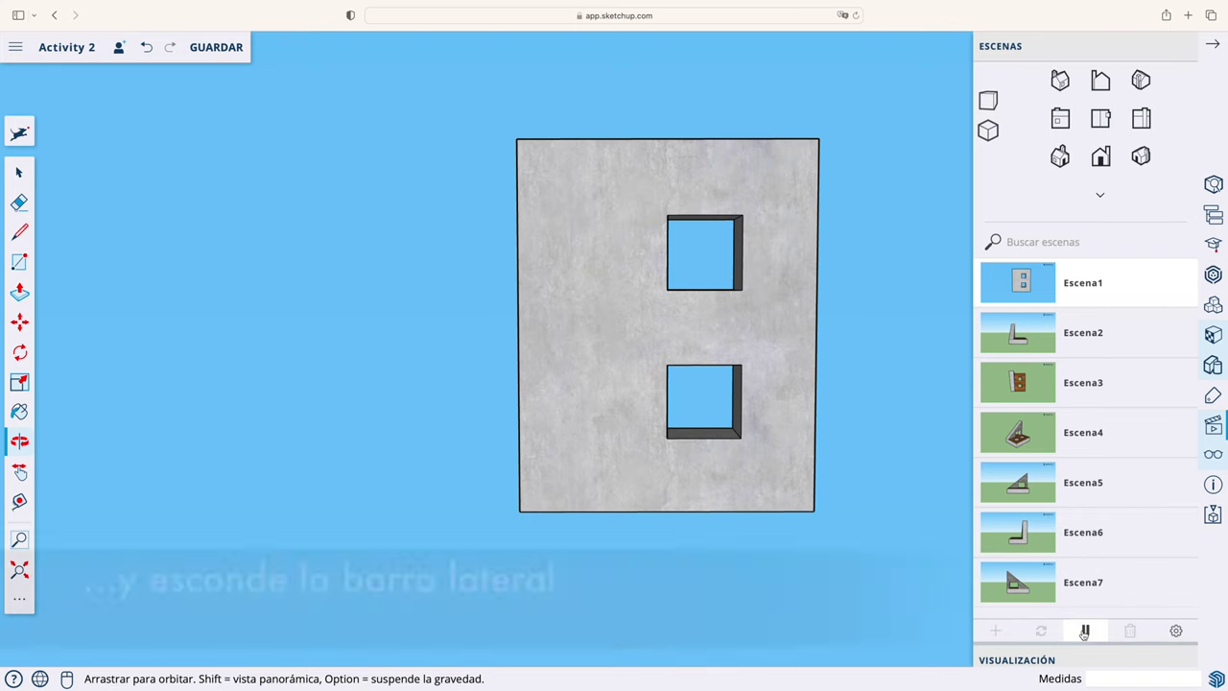
{"action": "left_click", "coordinate": [1211, 45]}
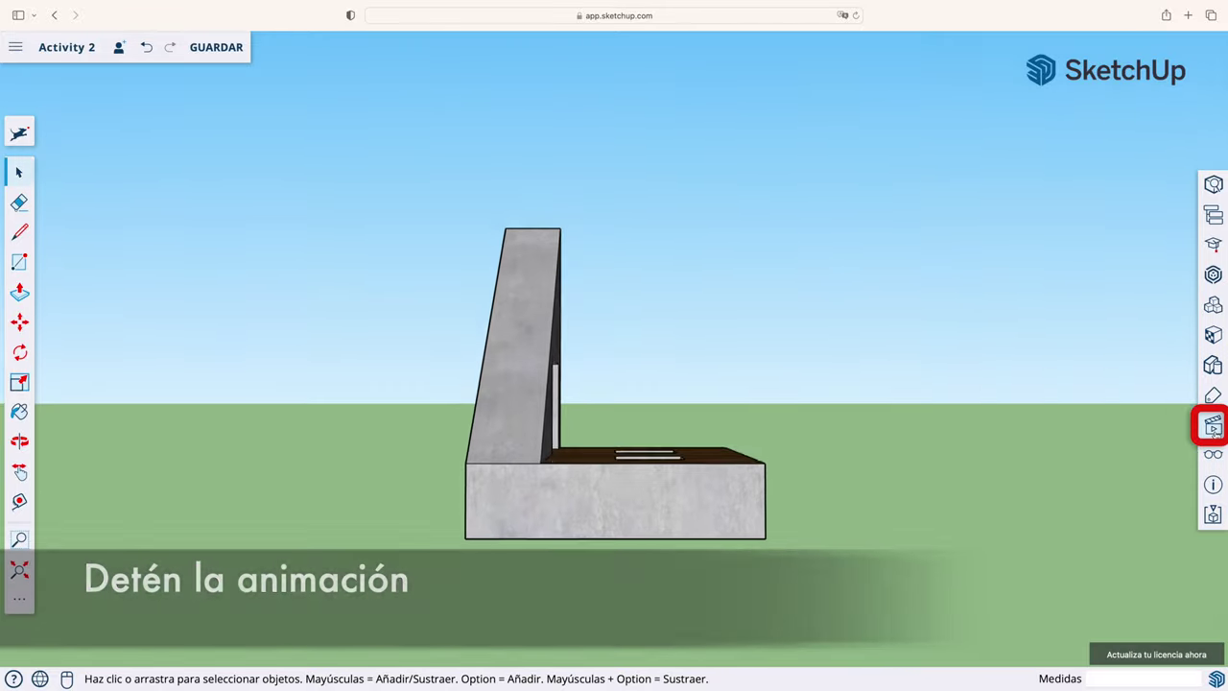
{"action": "left_click", "coordinate": [1214, 428]}
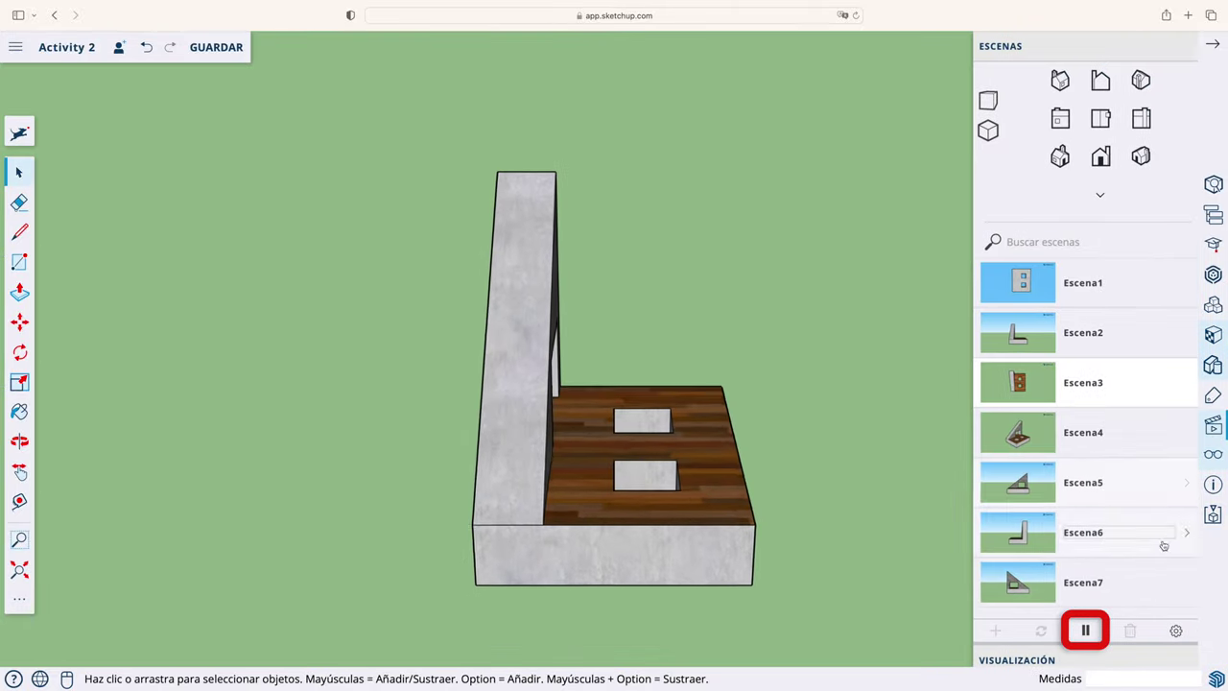
{"action": "left_click", "coordinate": [1085, 630]}
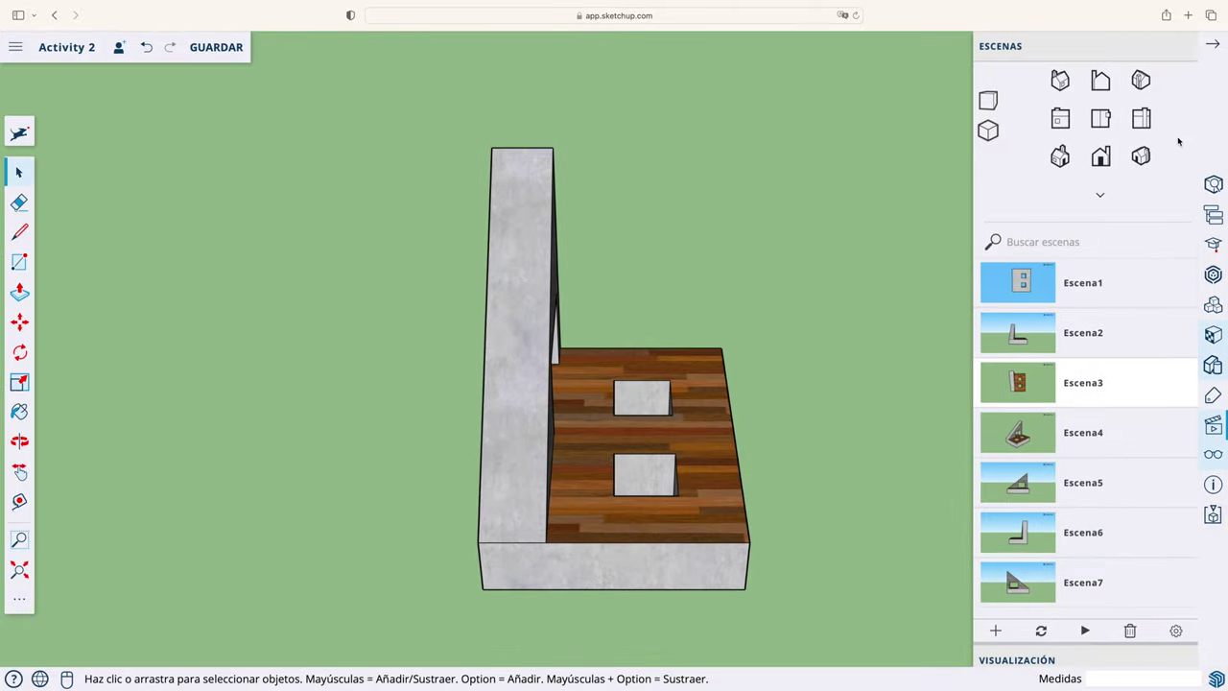
{"action": "left_click", "coordinate": [1212, 47]}
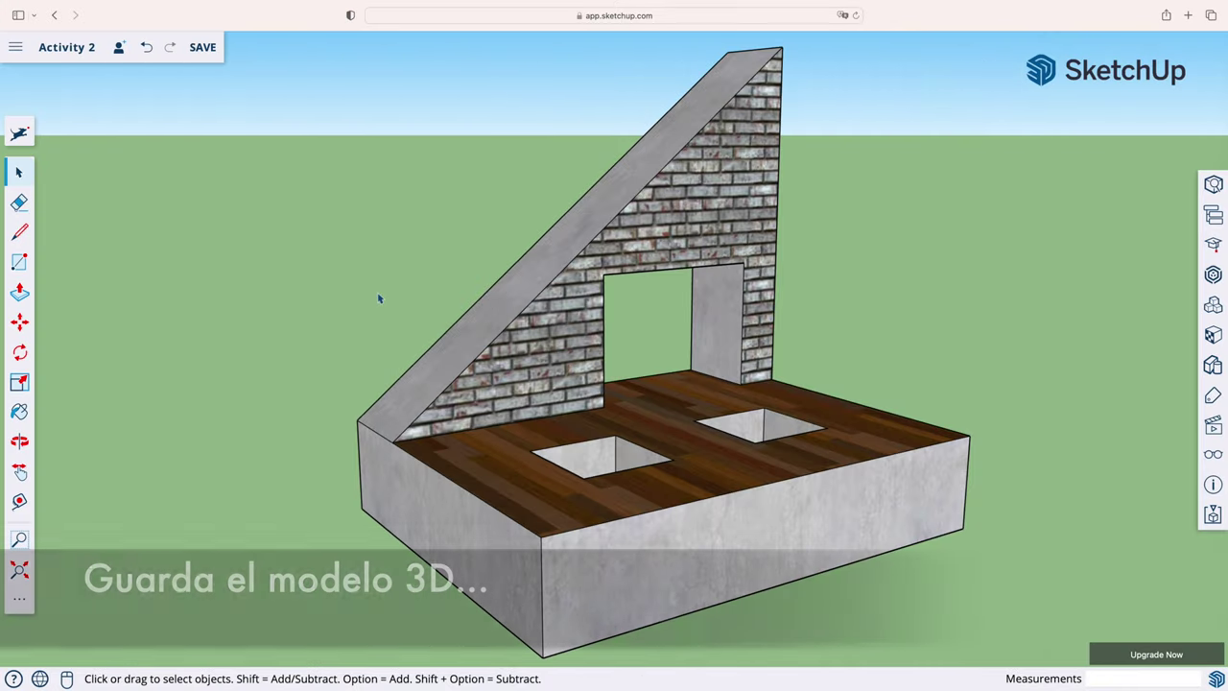
Save Activity 2 and return to the Home page of recent files
{"action": "left_click", "coordinate": [210, 52]}
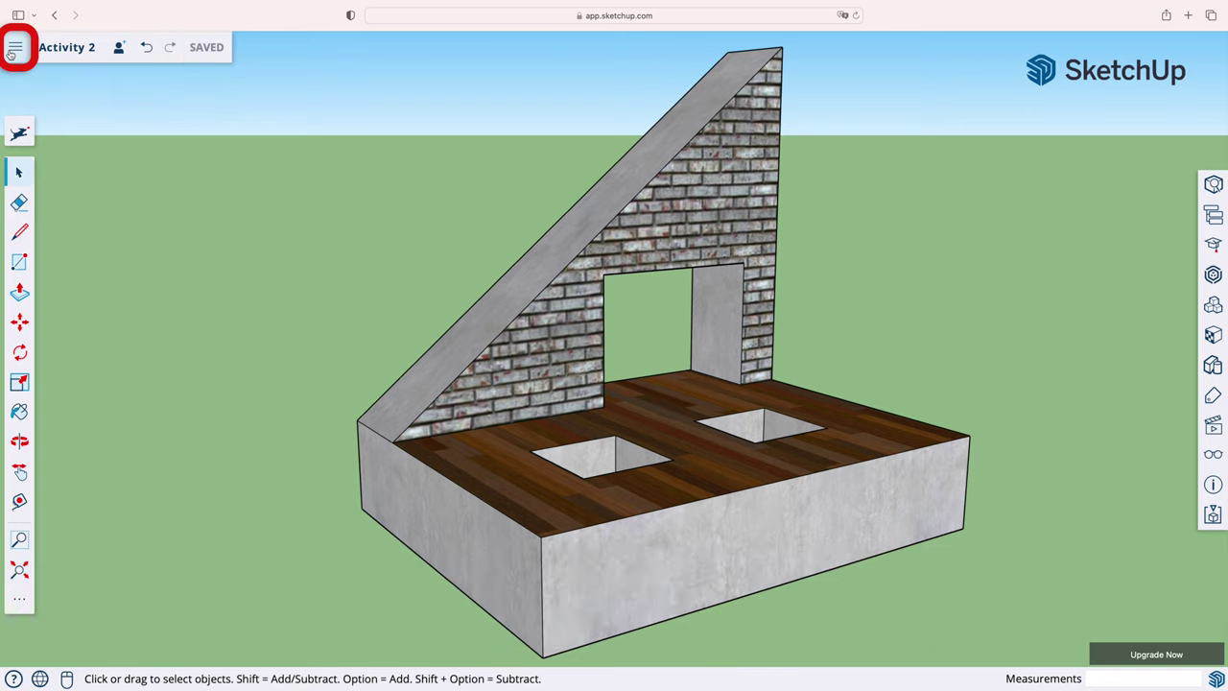
{"action": "left_click", "coordinate": [12, 55]}
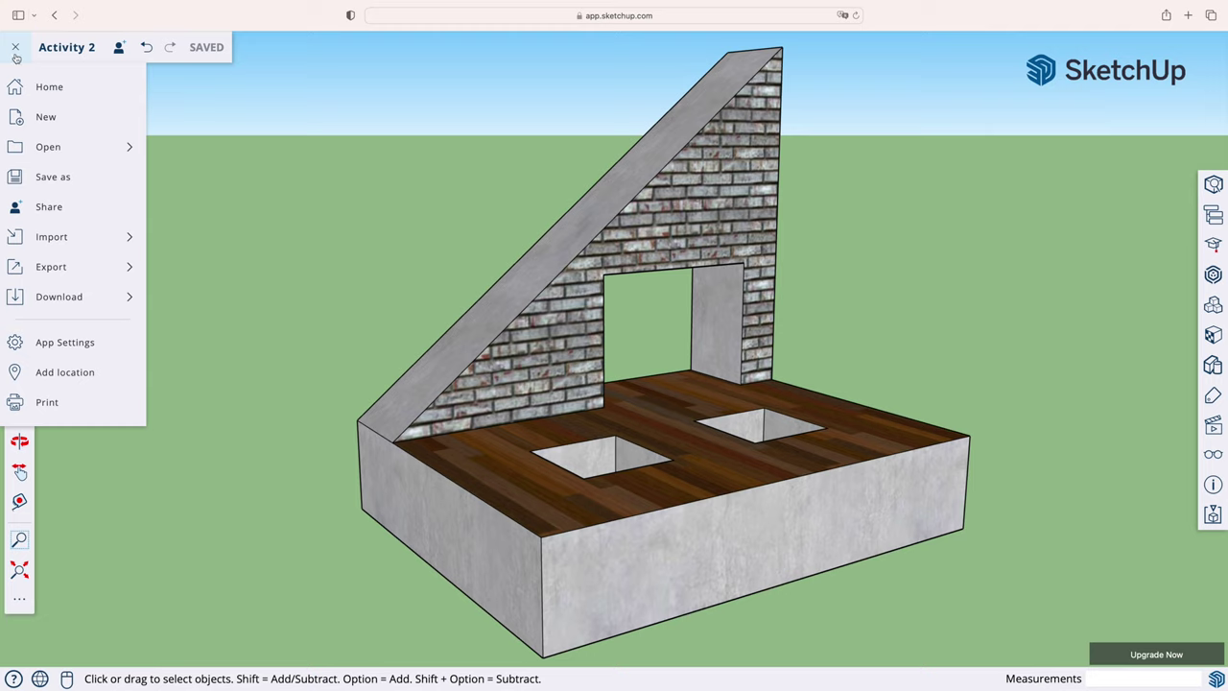
{"action": "left_click", "coordinate": [82, 91]}
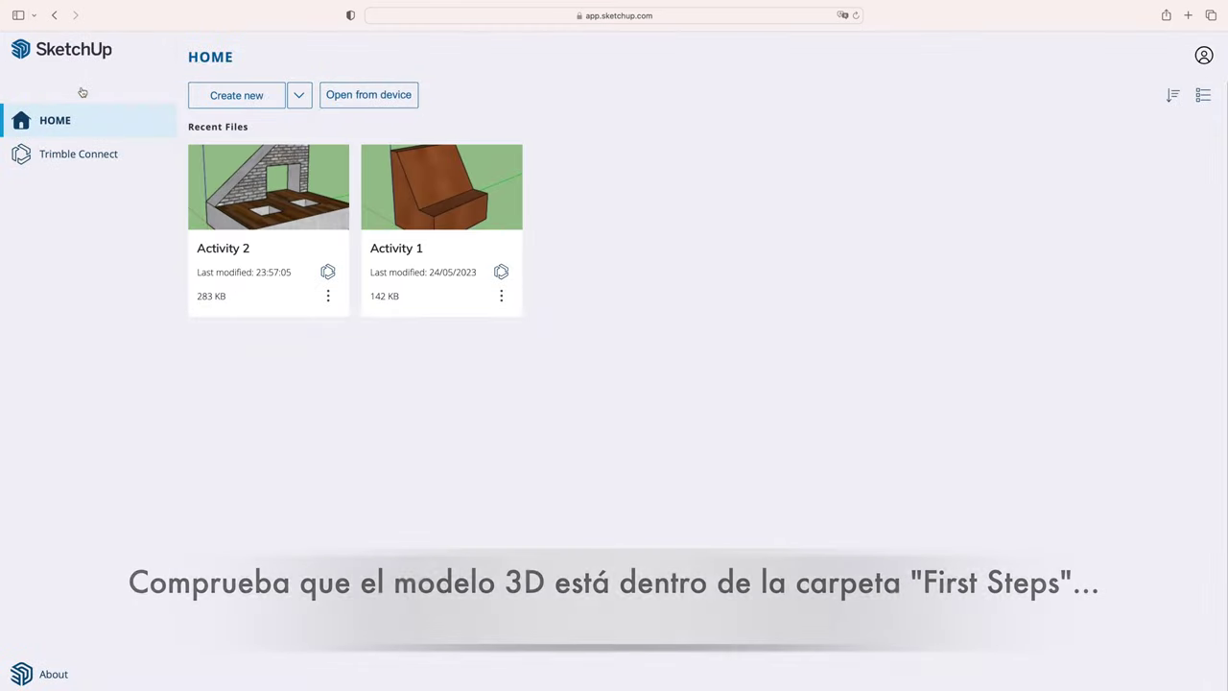
Open the First Steps folder of the SketchUp project in Trimble Connect
{"action": "left_click", "coordinate": [138, 159]}
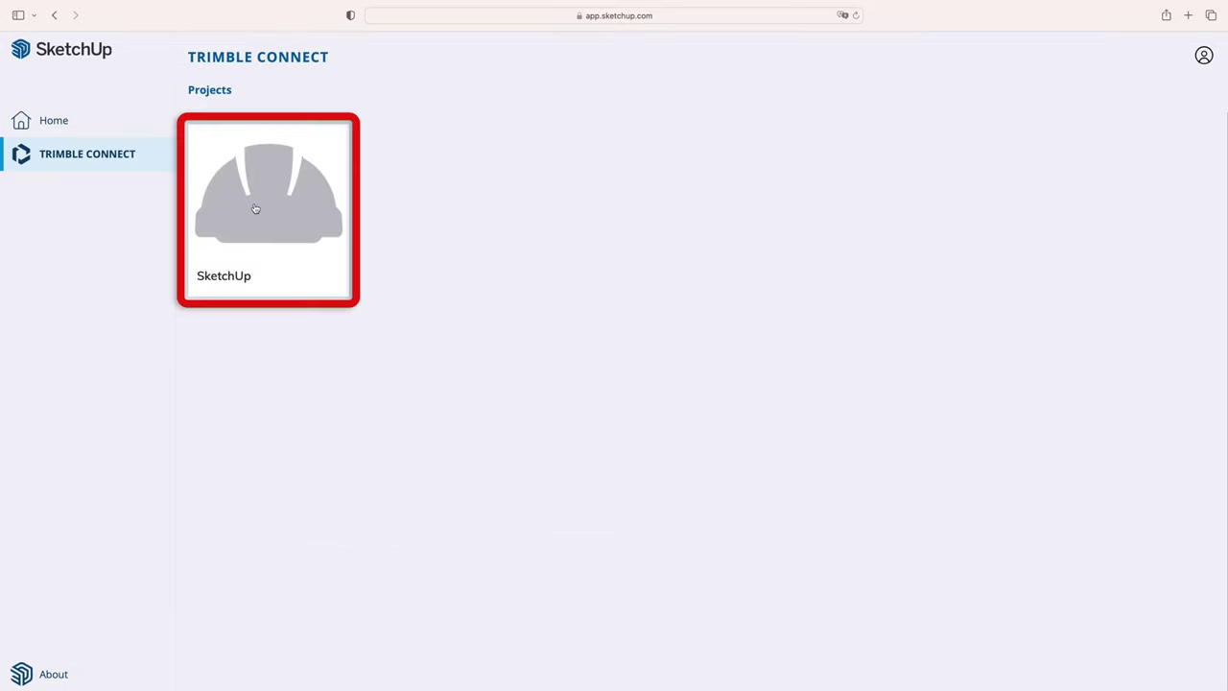
{"action": "left_click", "coordinate": [256, 209]}
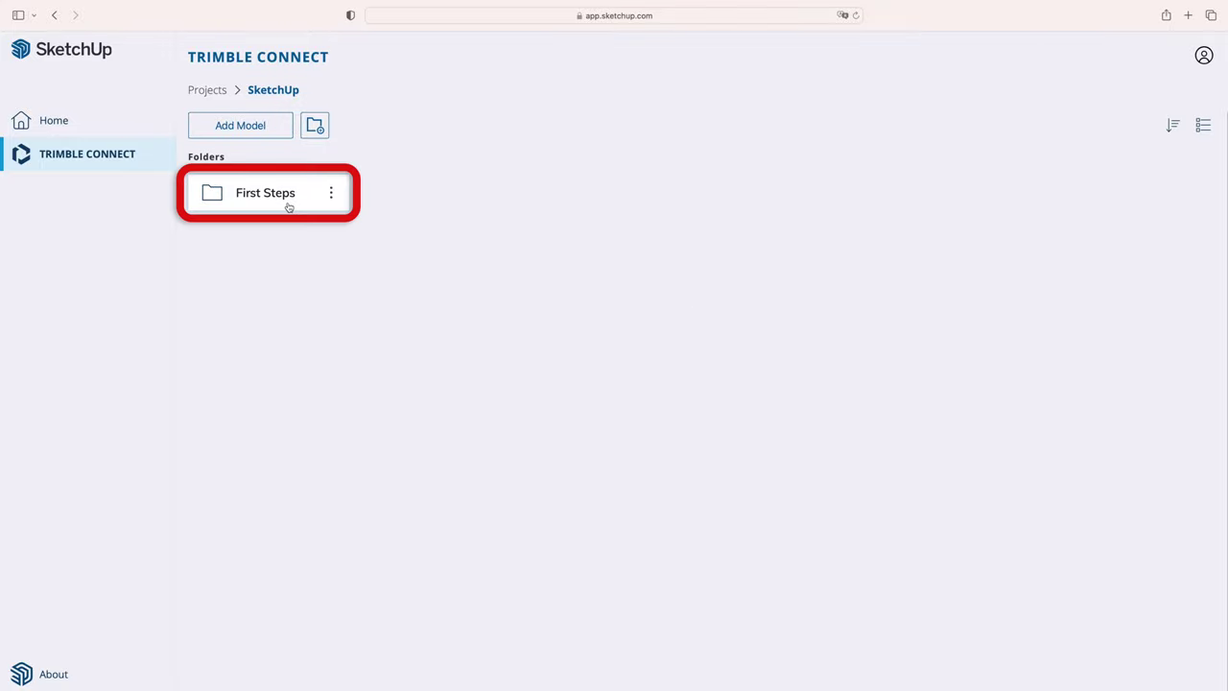
{"action": "left_click", "coordinate": [288, 207]}
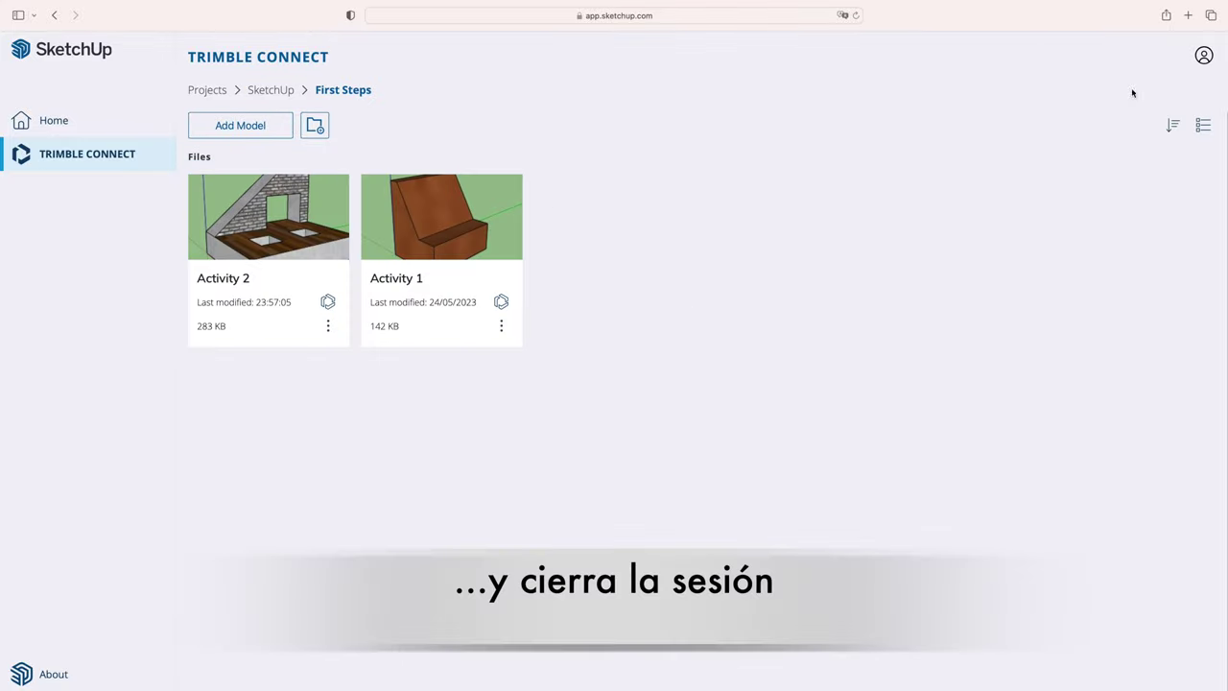
Sign out of the account and confirm with Yes
{"action": "left_click", "coordinate": [1204, 58]}
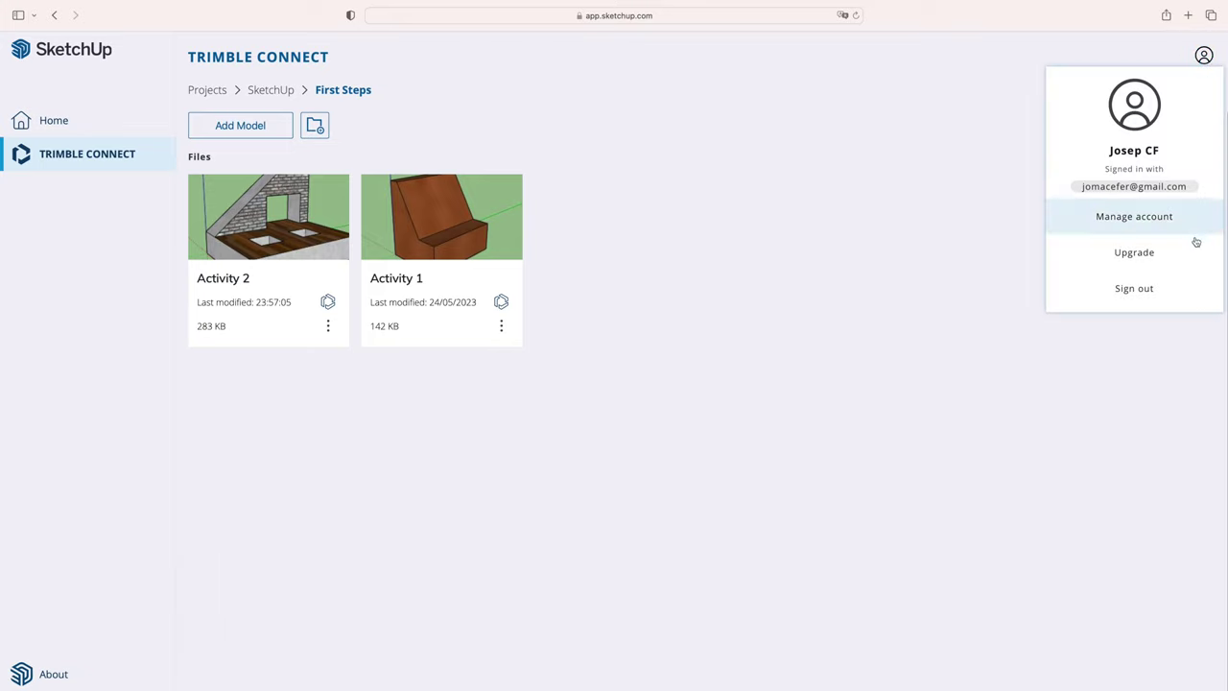
{"action": "left_click", "coordinate": [1173, 290]}
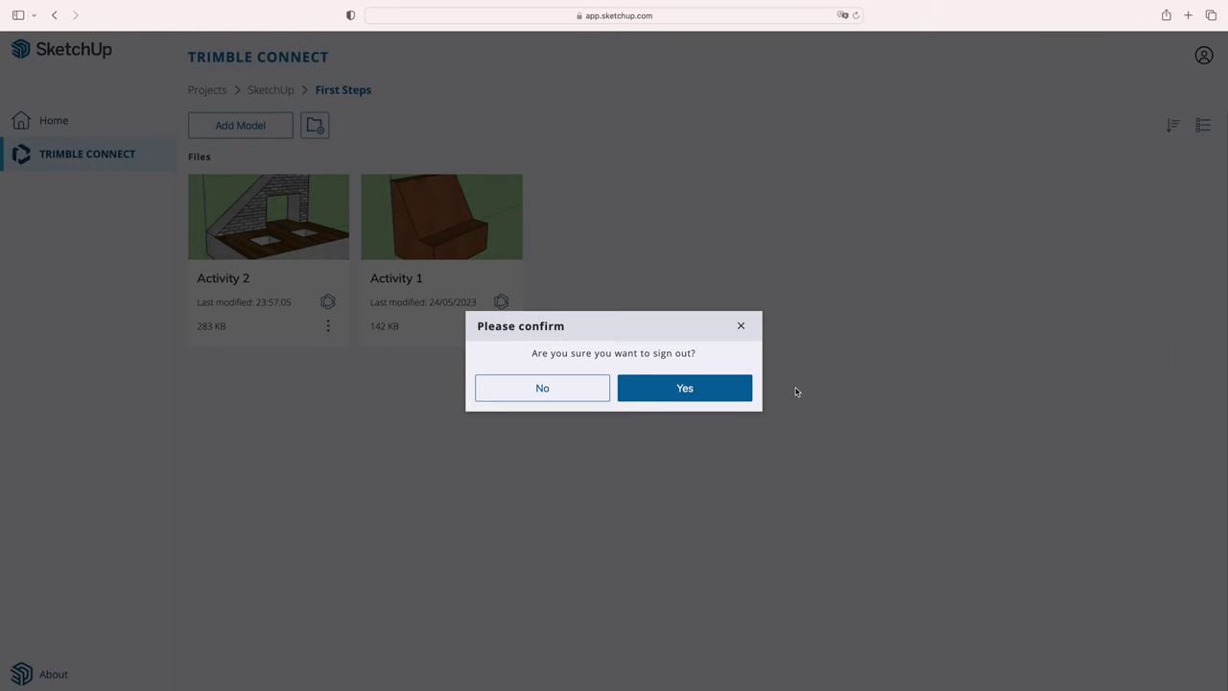
{"action": "left_click", "coordinate": [710, 389]}
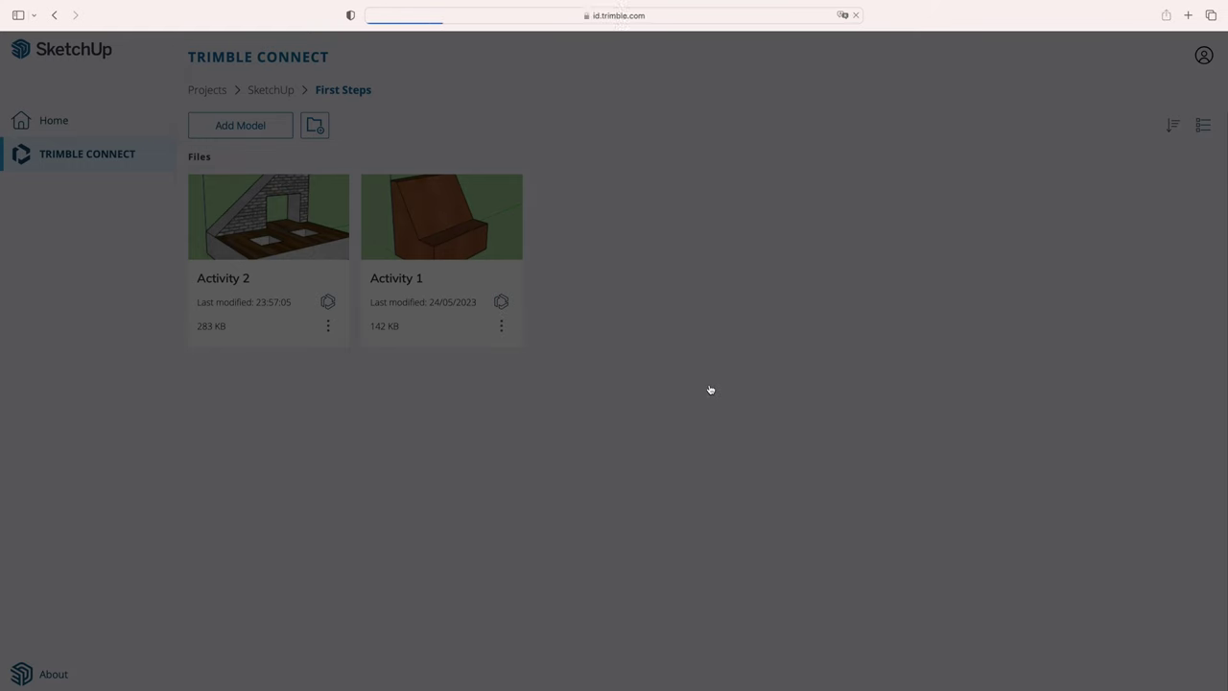